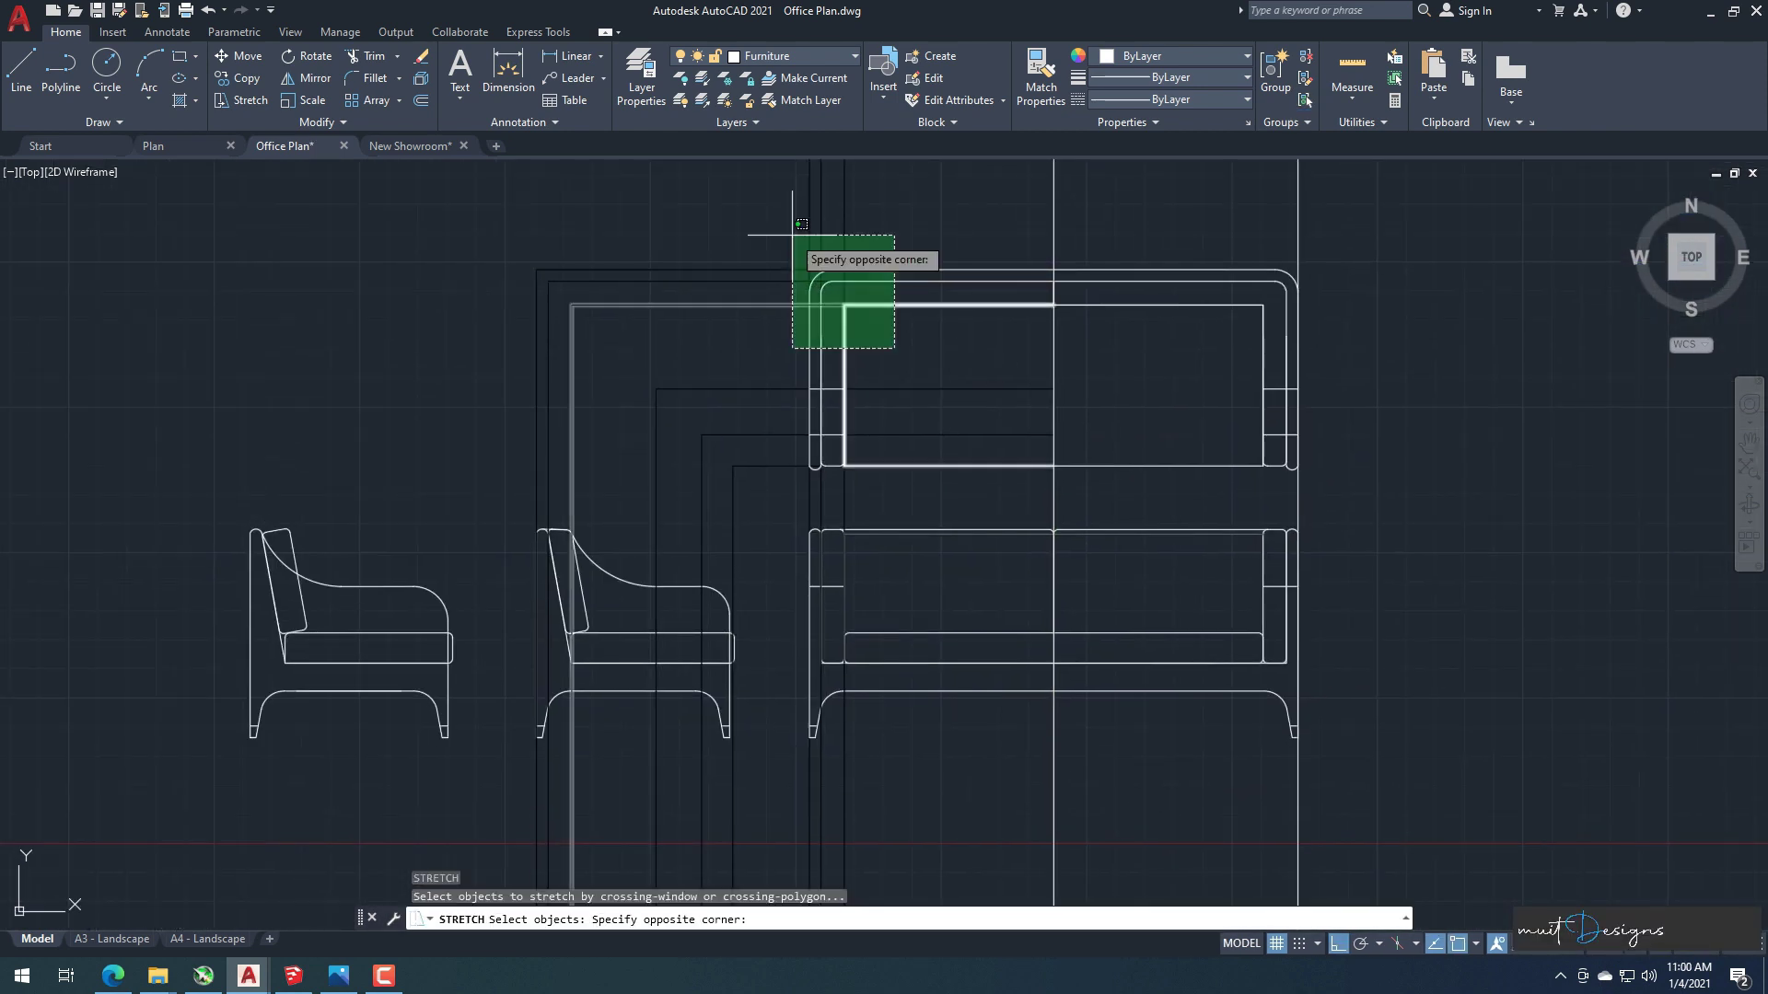
Stretch the sofa back's selected corner lines from a picked base point to lengthen the outline.
click(801, 262)
key(Return)
click(1206, 316)
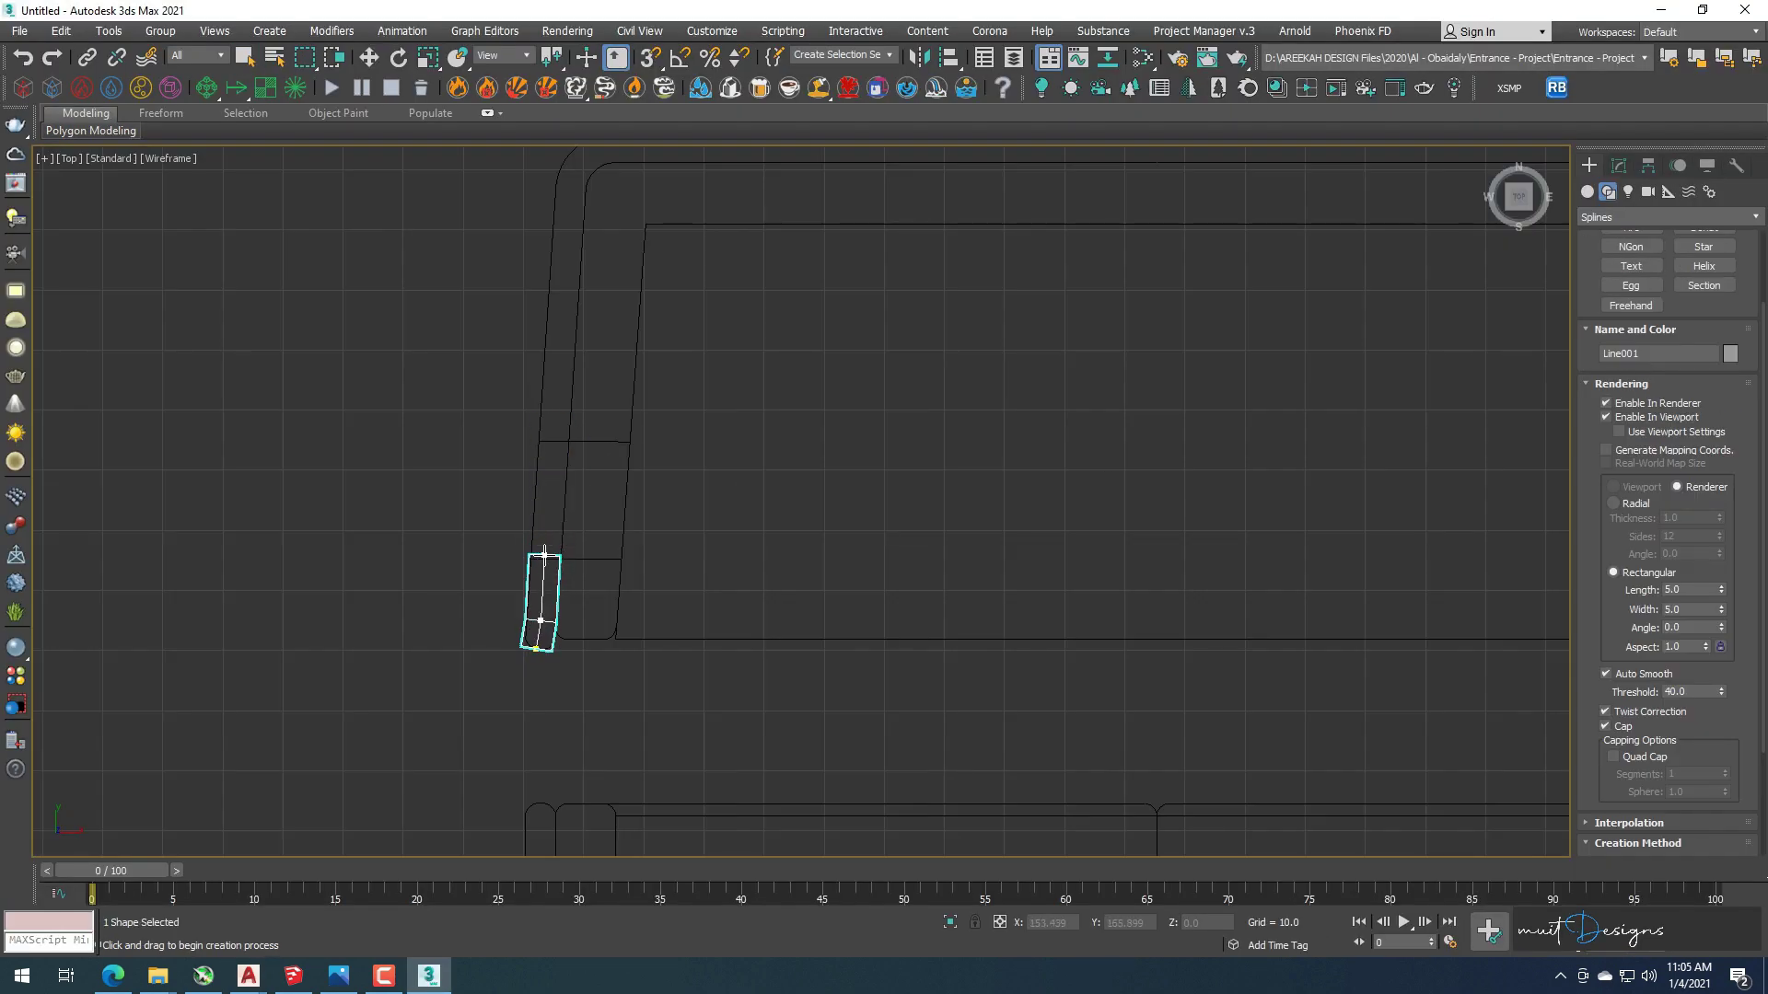
Add another point to the traced sofa arm outline spline.
scroll(550, 497, down, 2)
scroll(552, 386, up, 2)
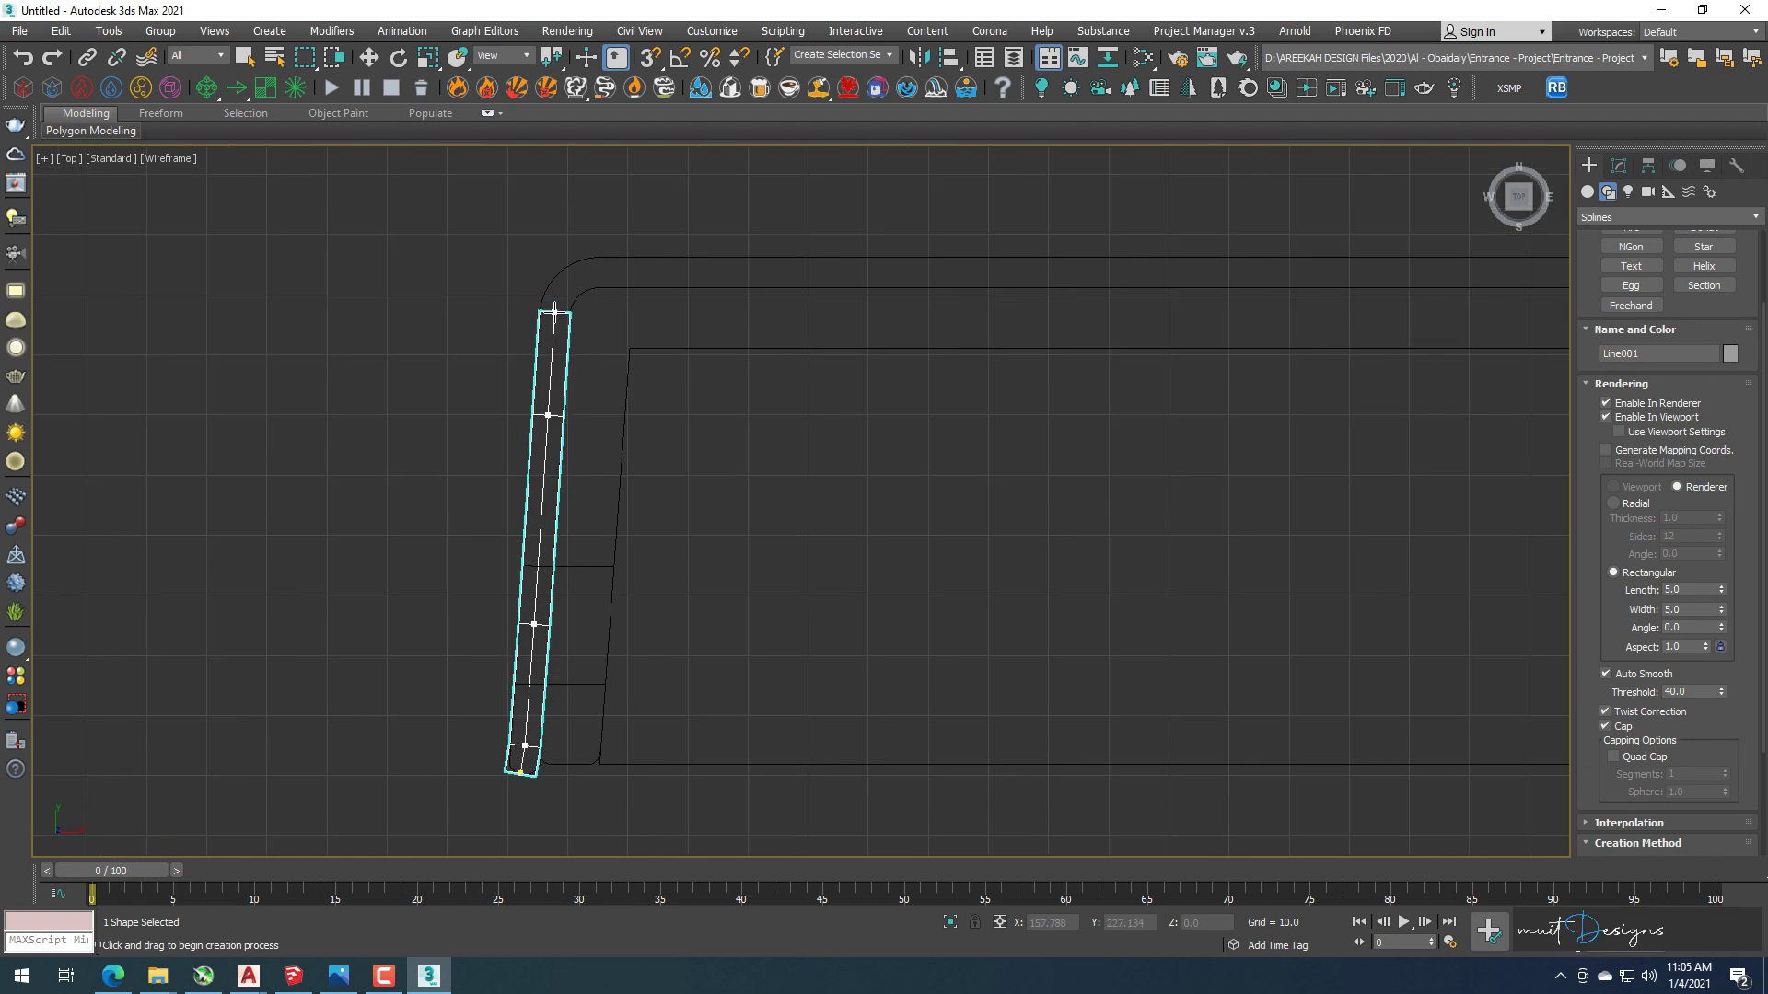
click(553, 276)
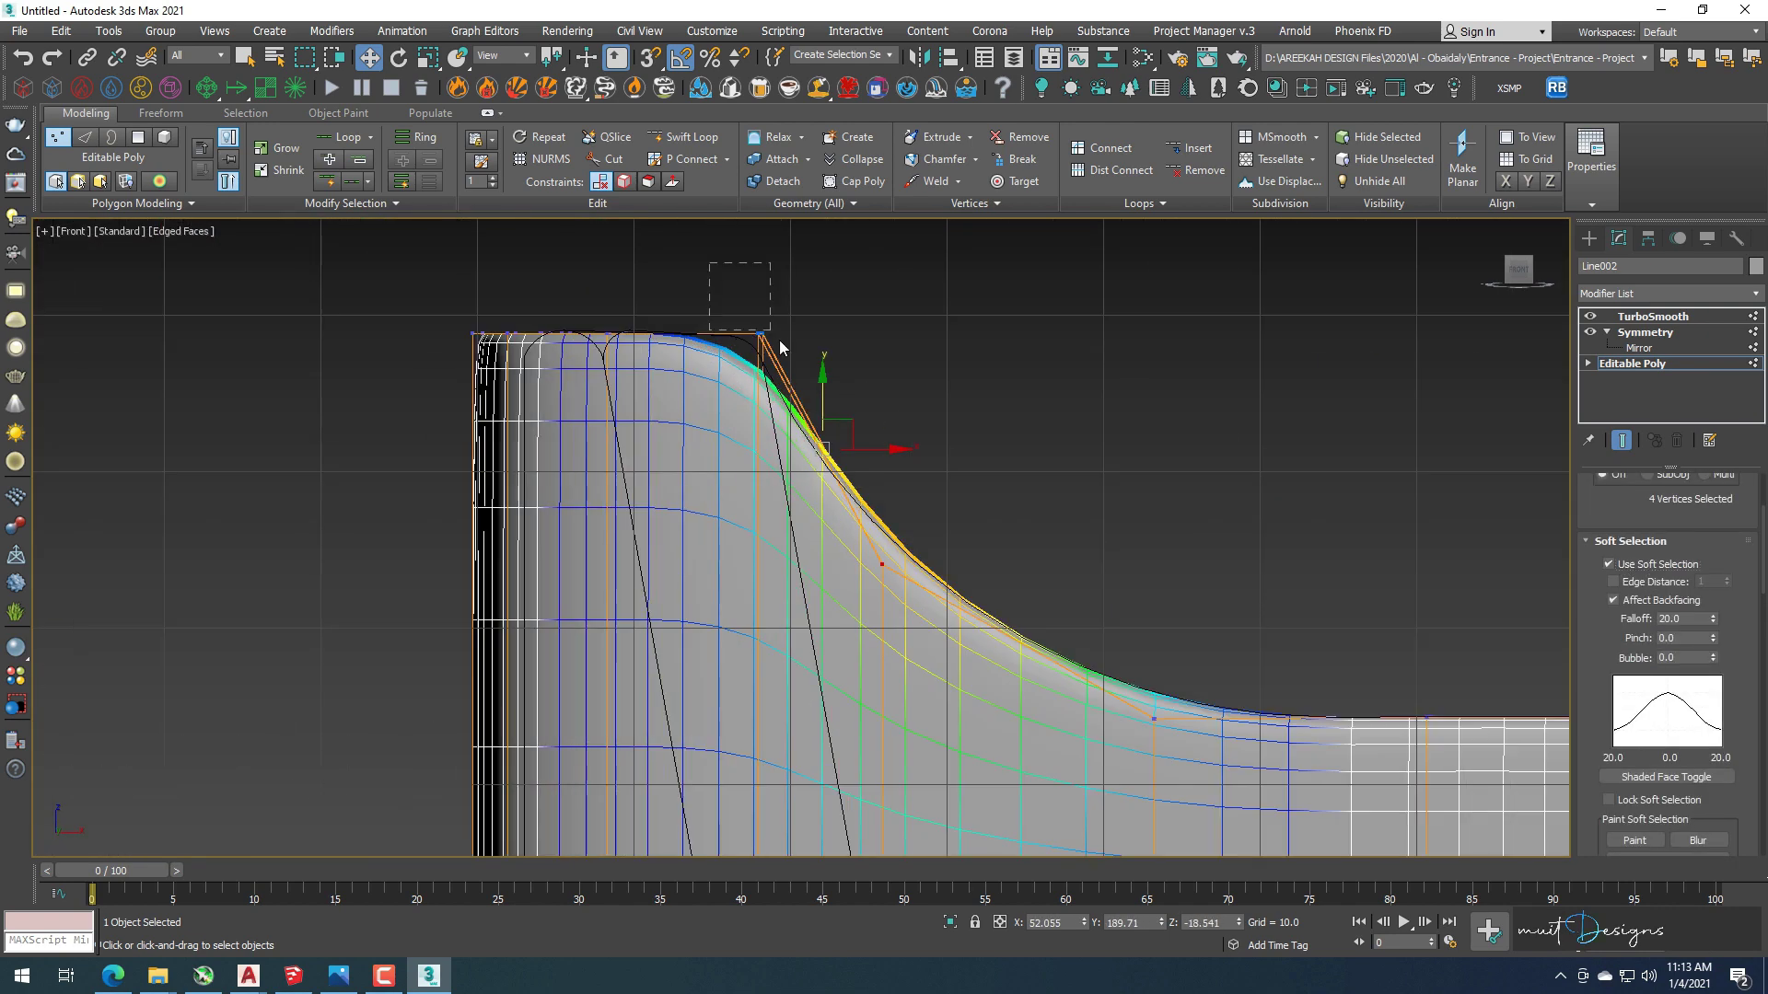
Switch to Clay shading and select the frame's bottom corner polygons.
scroll(650, 337, down, 5)
scroll(598, 303, up, 3)
click(188, 231)
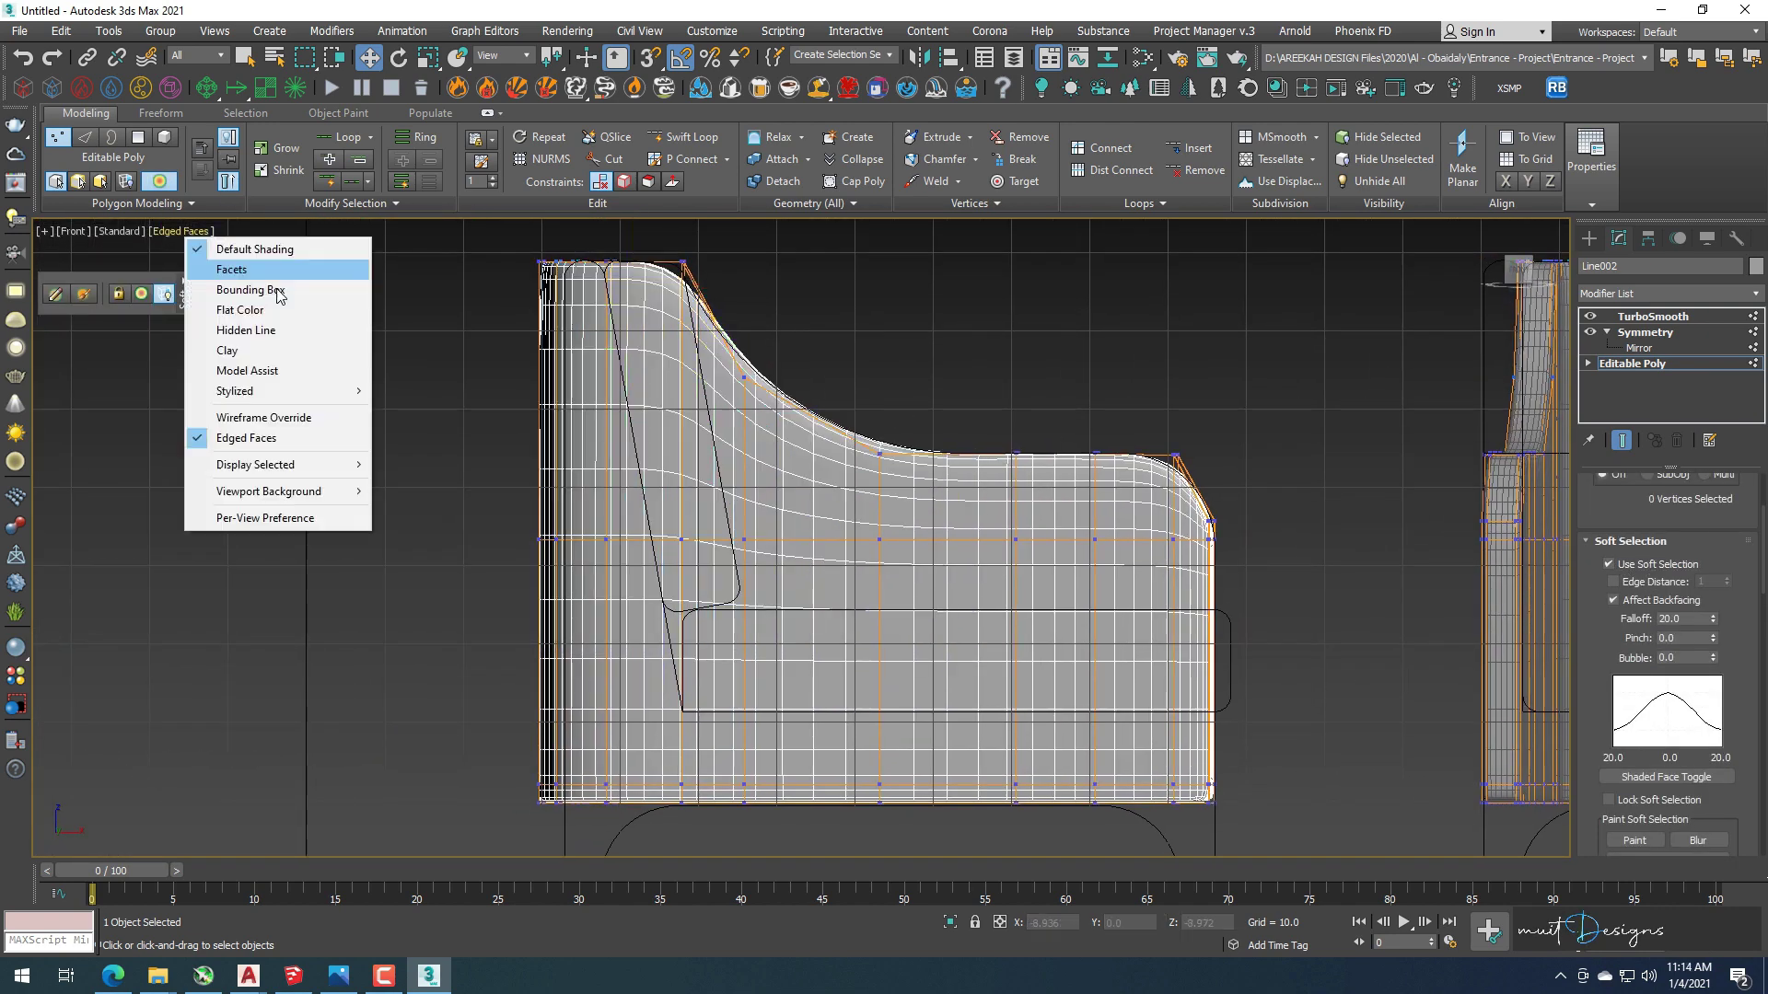
click(244, 359)
drag(184, 226, 717, 319)
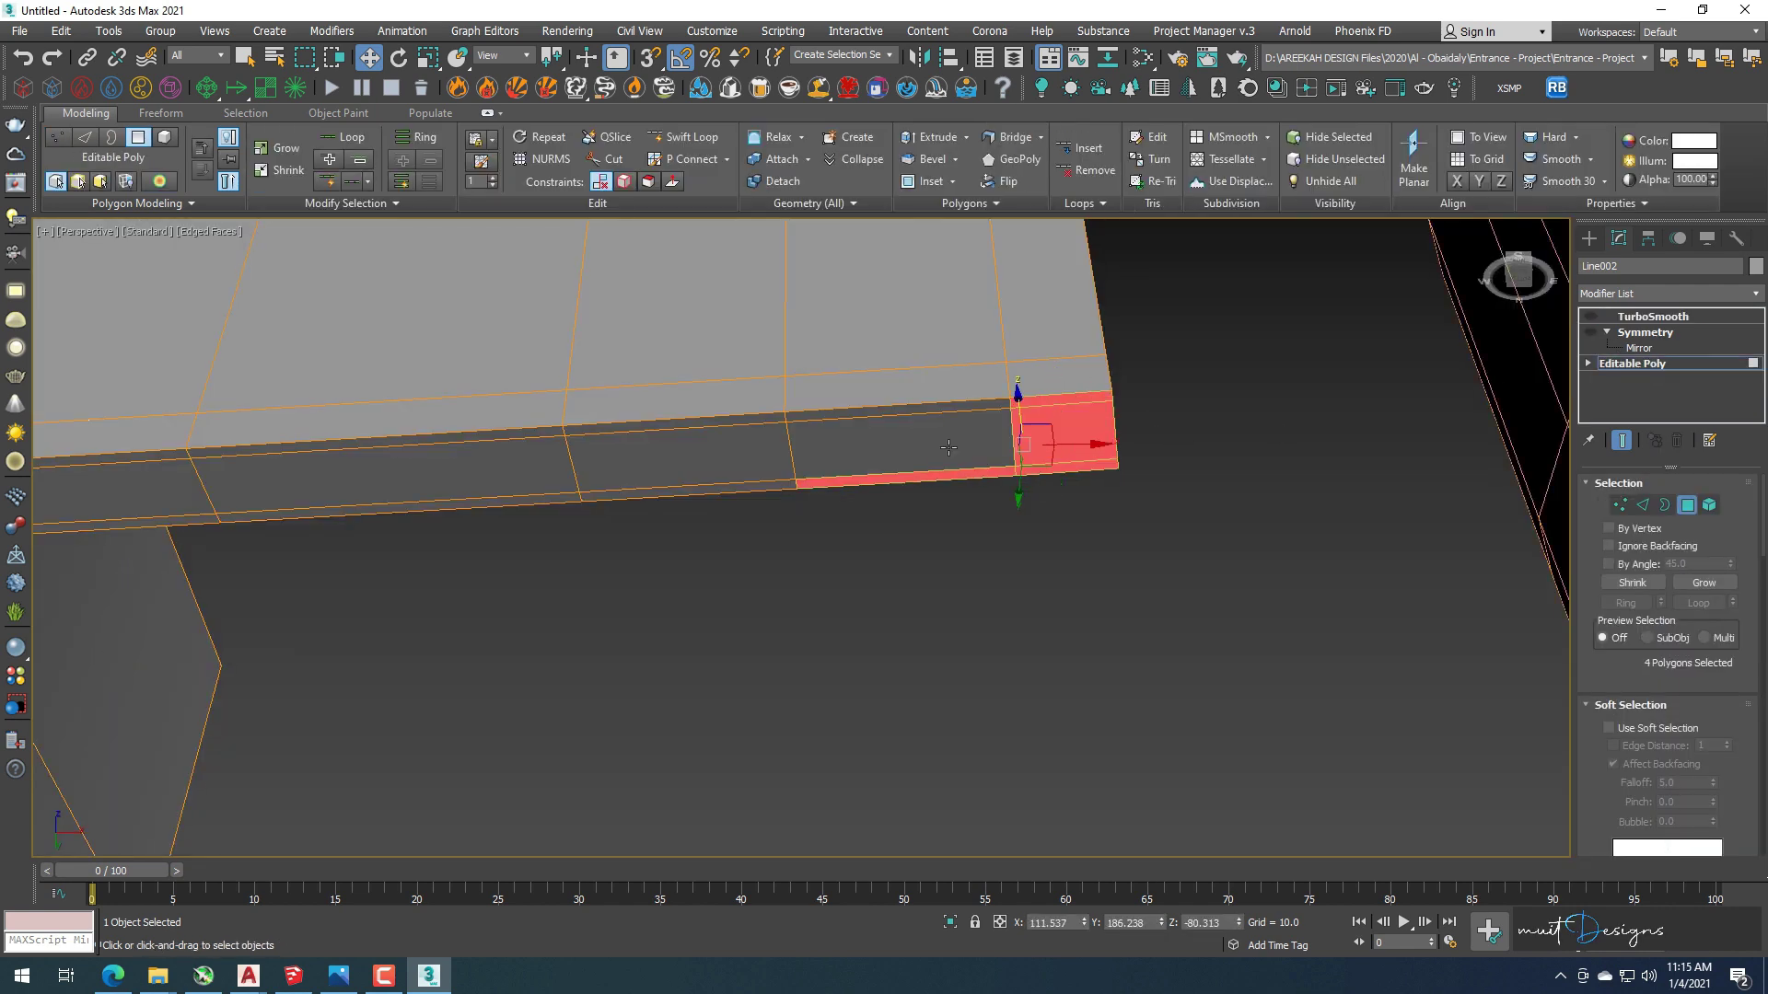
scroll(949, 448, down, 5)
key(f)
ctrl+click(900, 718)
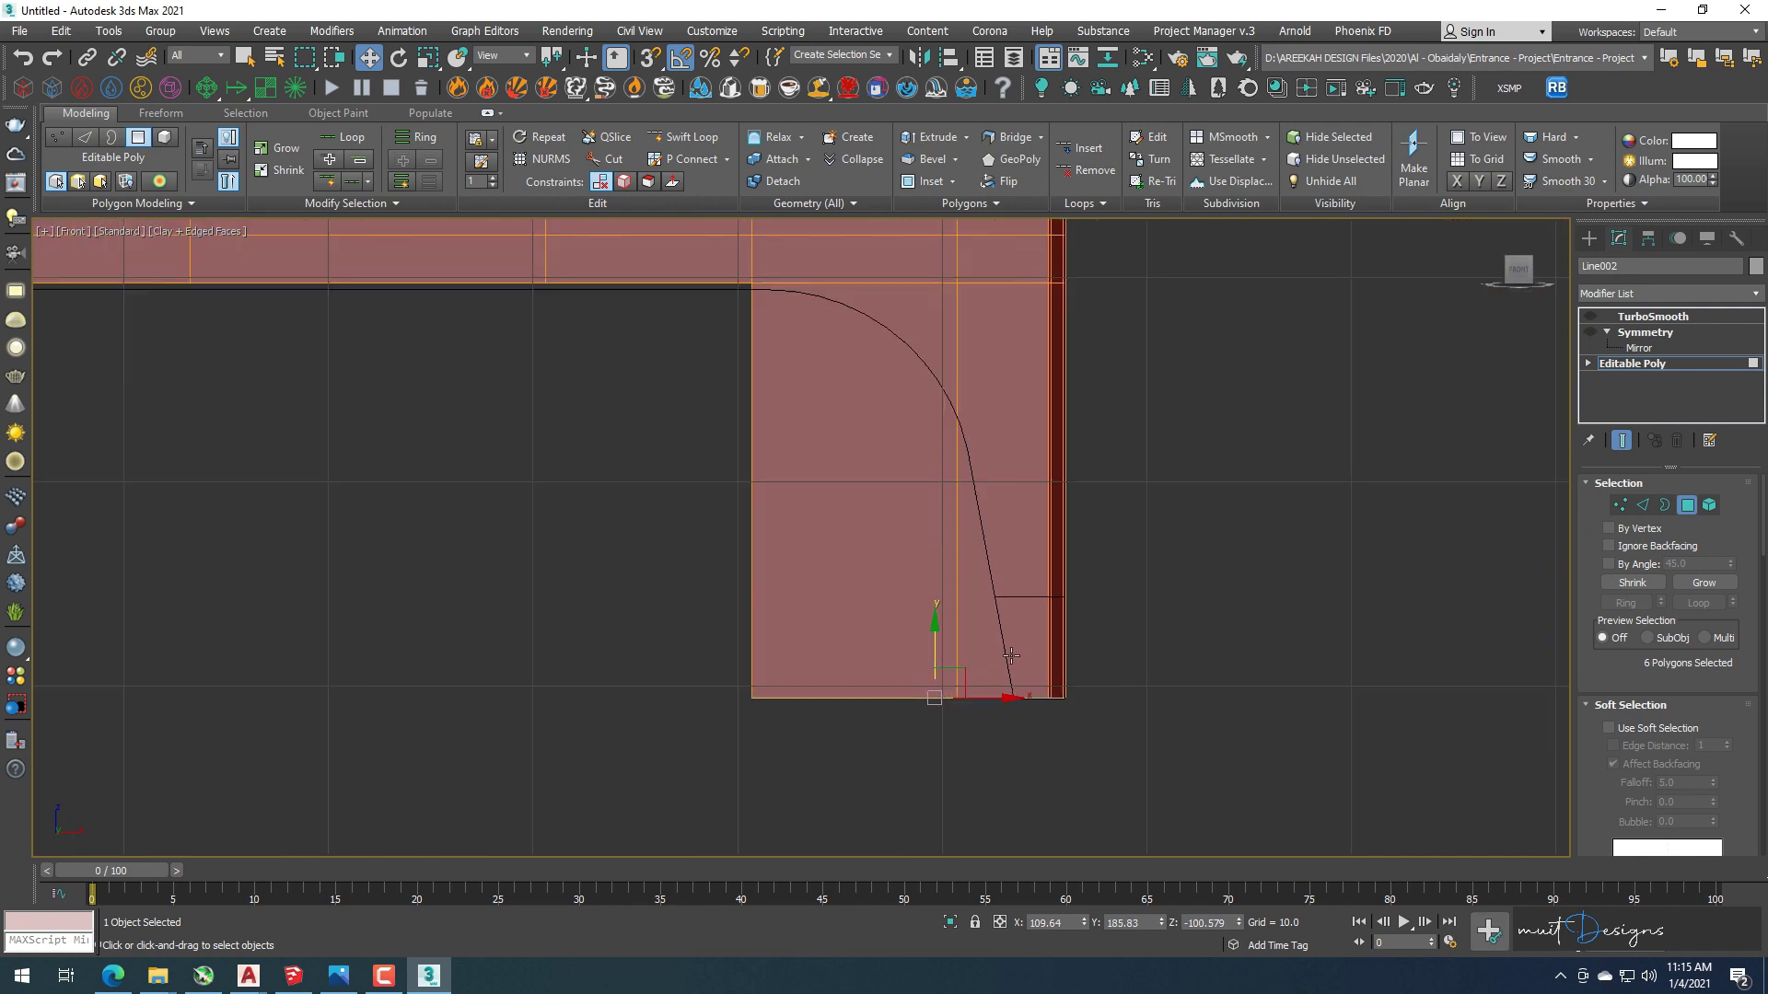
Inspect the frame in 3D while cycling between vertex, edge and polygon modes.
key(1)
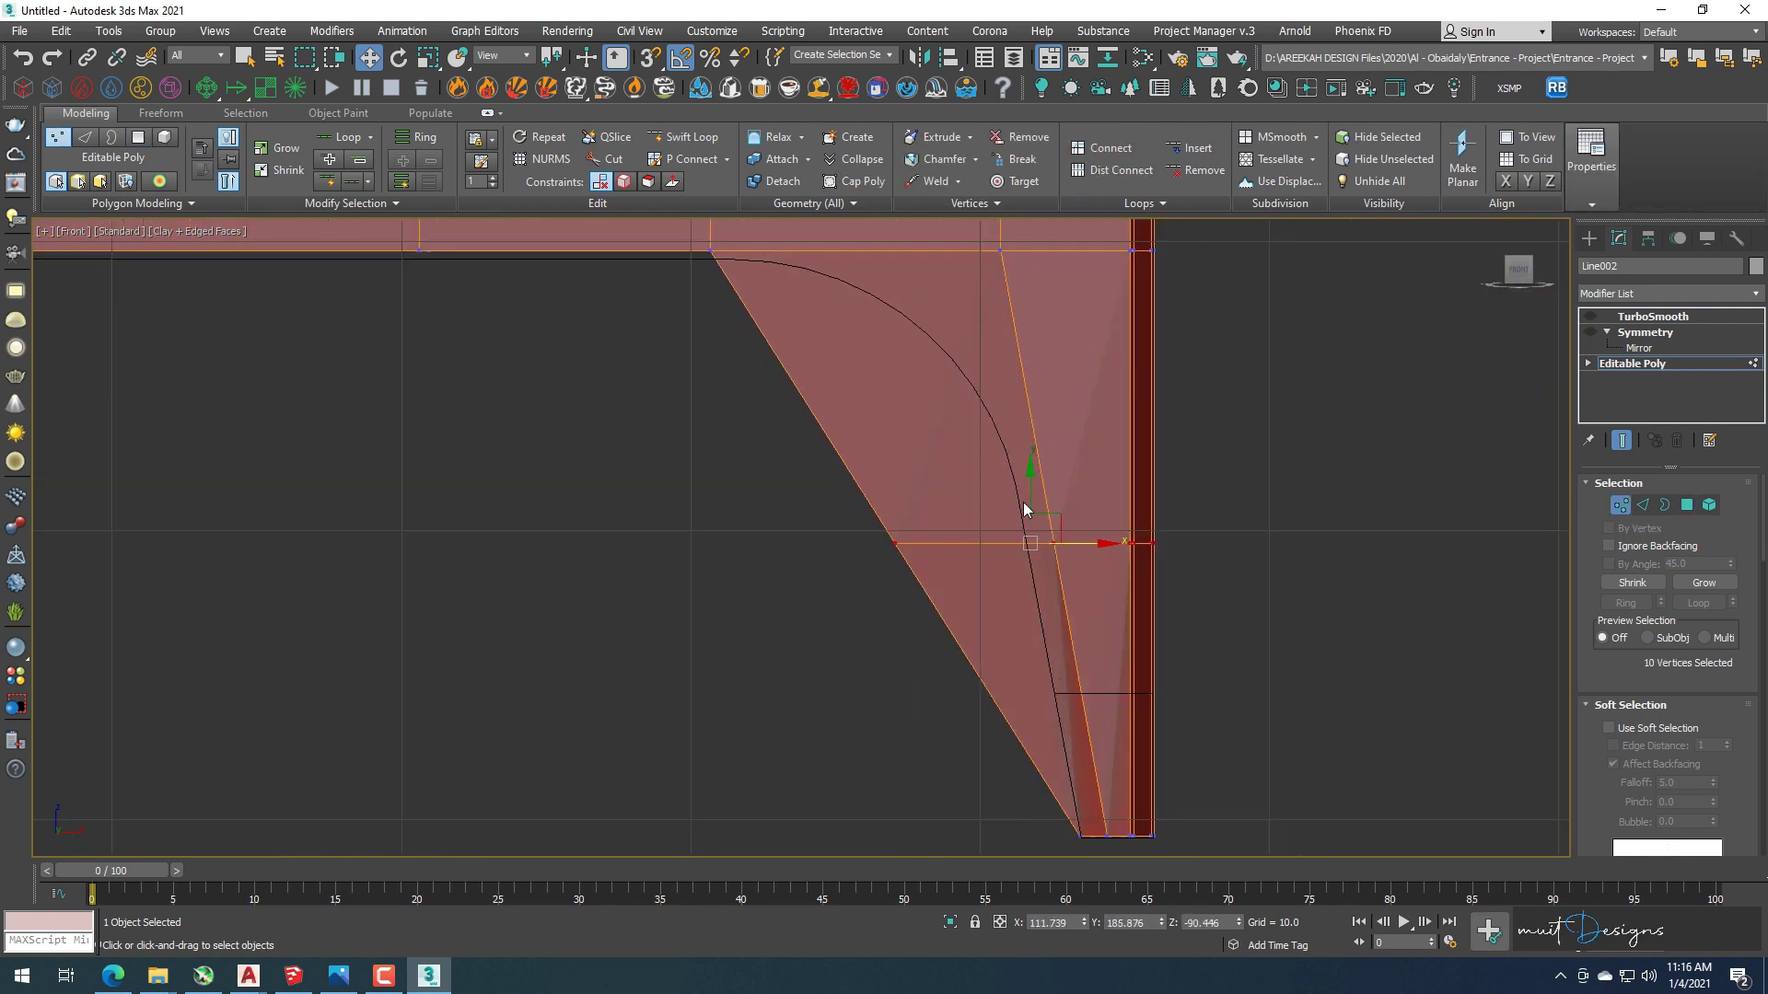
scroll(1118, 394, down, 3)
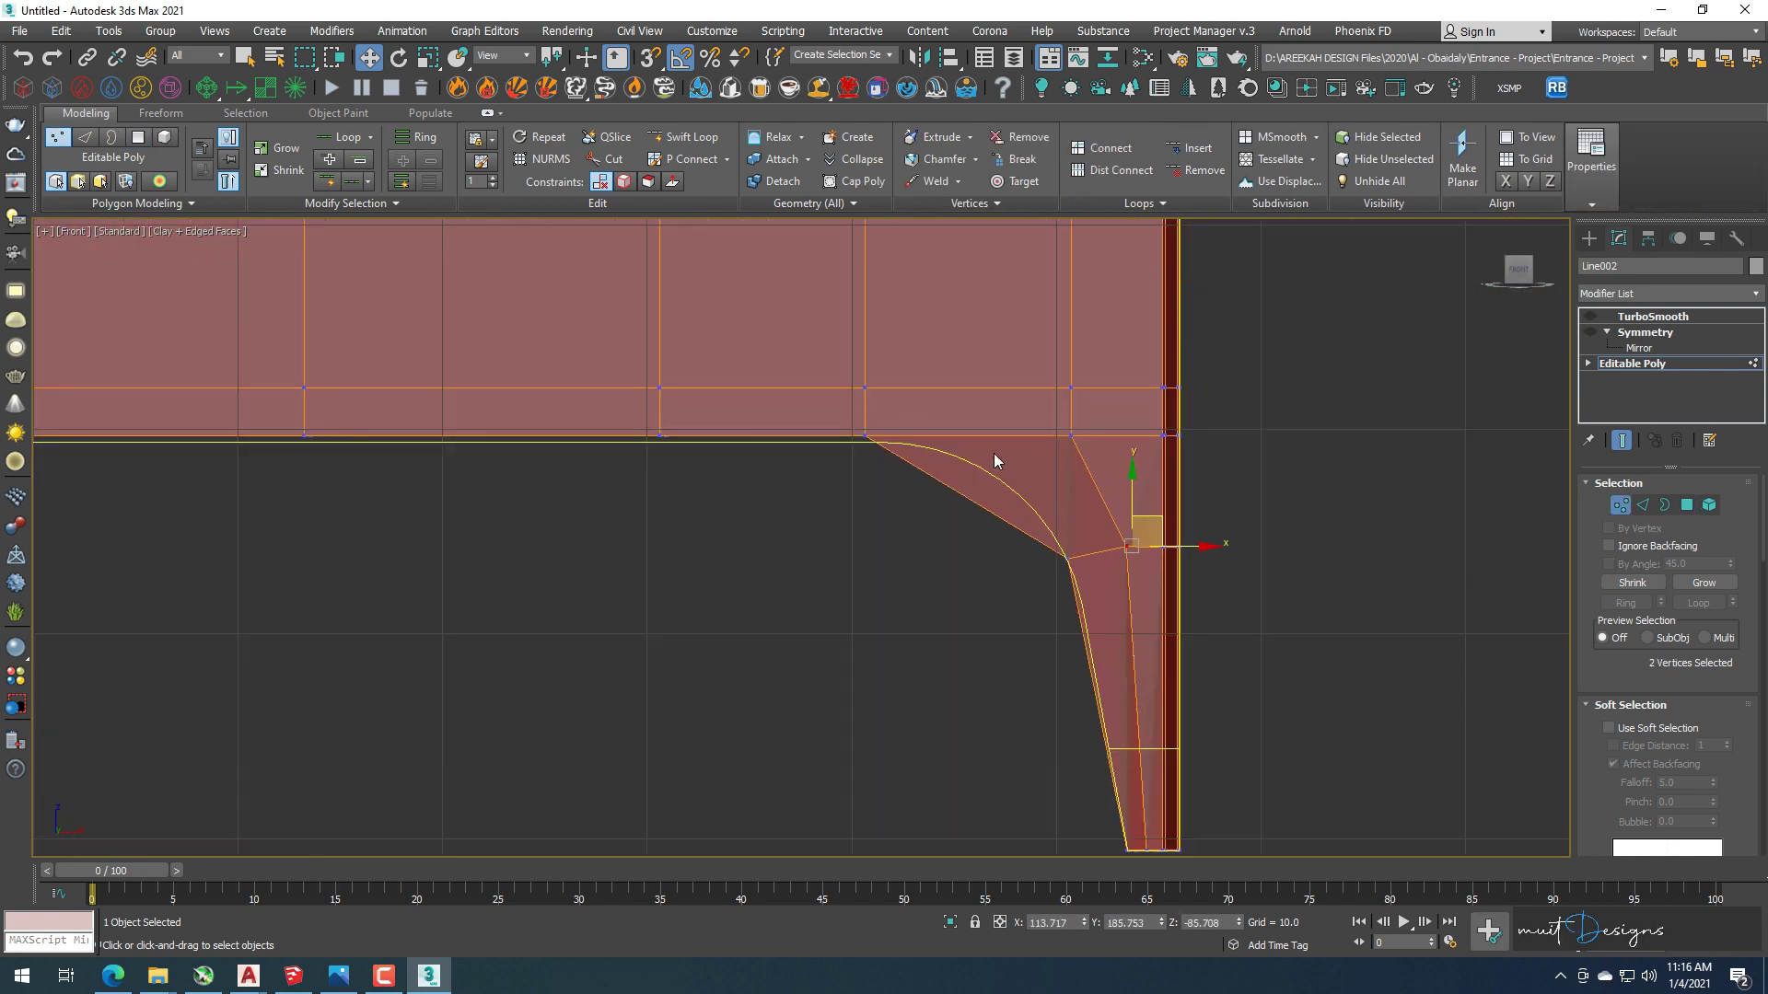
scroll(998, 457, down, 3)
scroll(931, 572, up, 1)
mouse_move(979, 659)
alt+middle_down()
mouse_move(886, 456)
mouse_move(629, 447)
alt+middle_up()
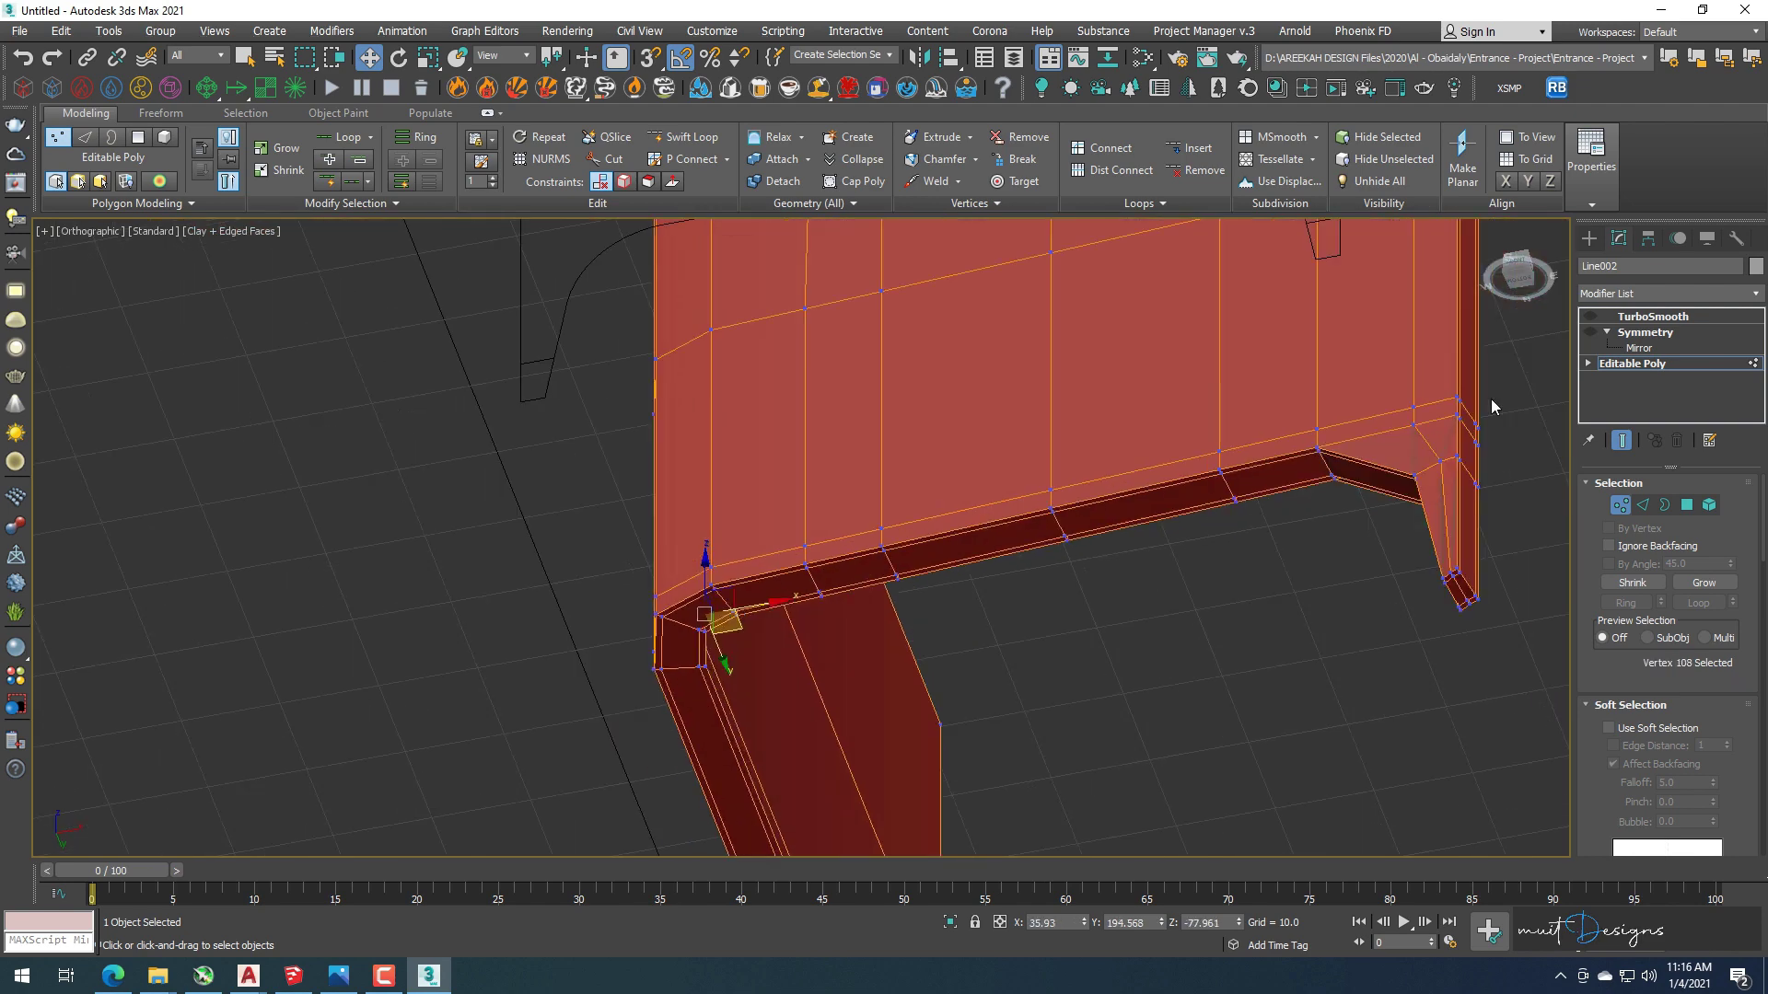
key(2)
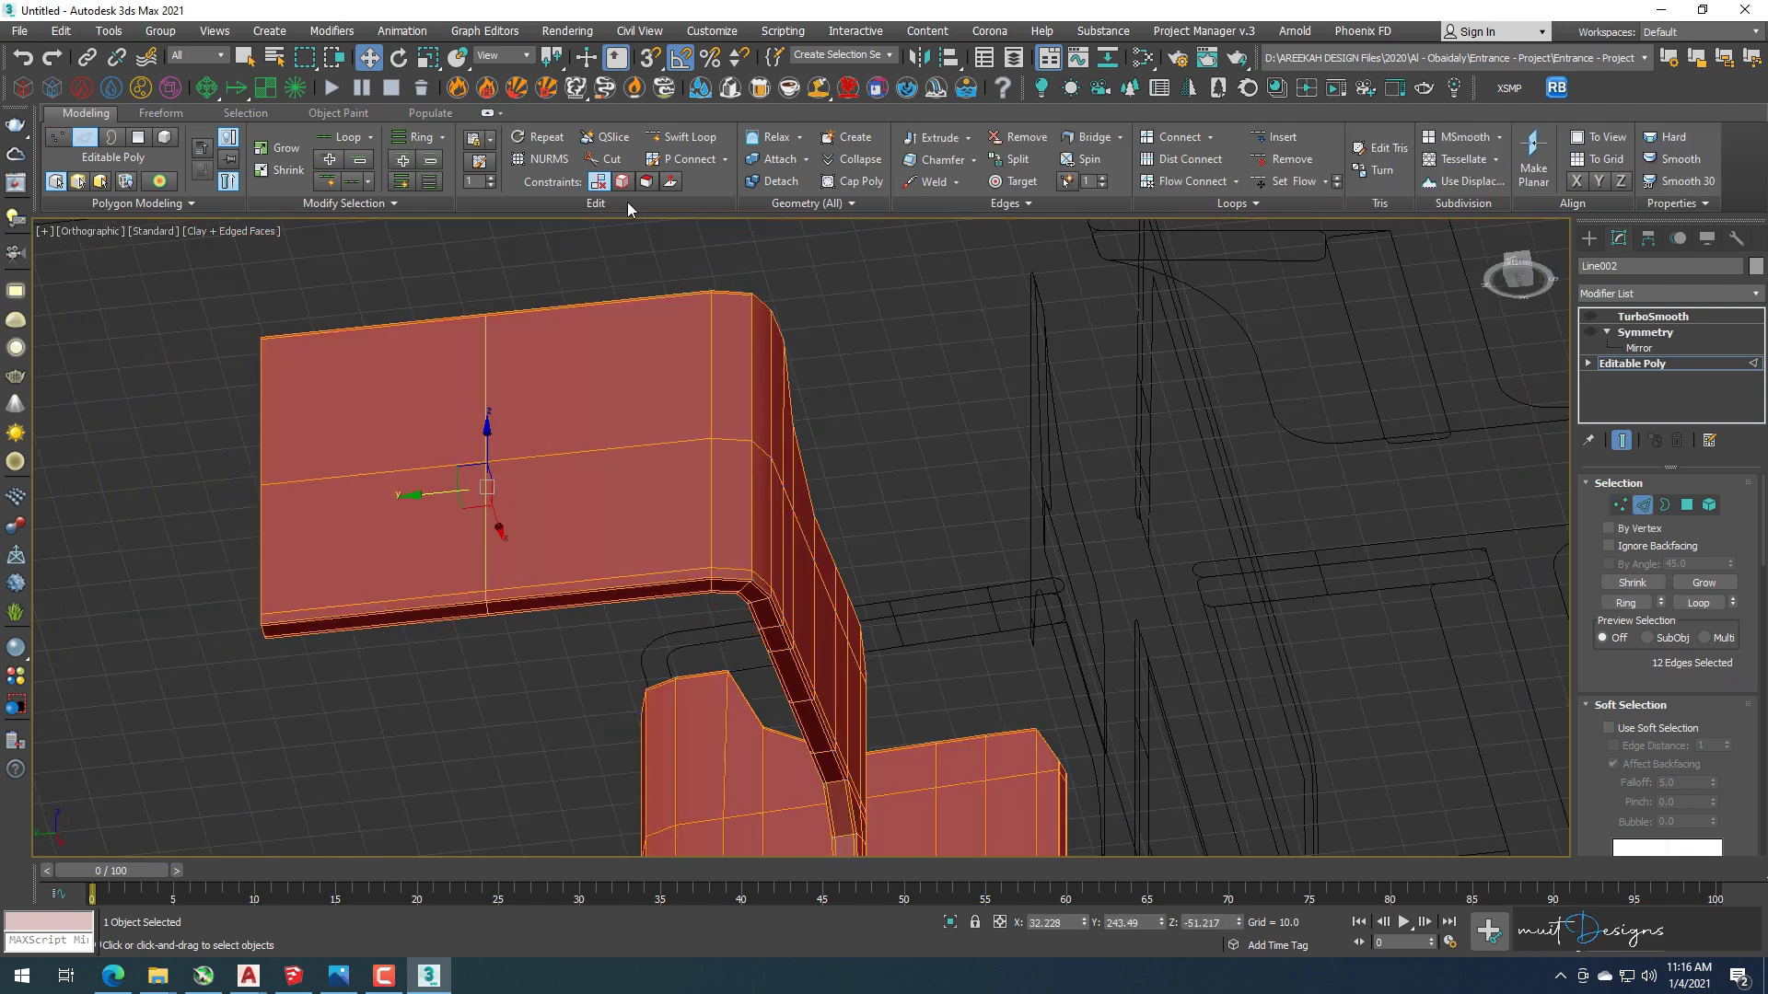
key(4)
scroll(623, 481, up, 3)
scroll(691, 411, up, 2)
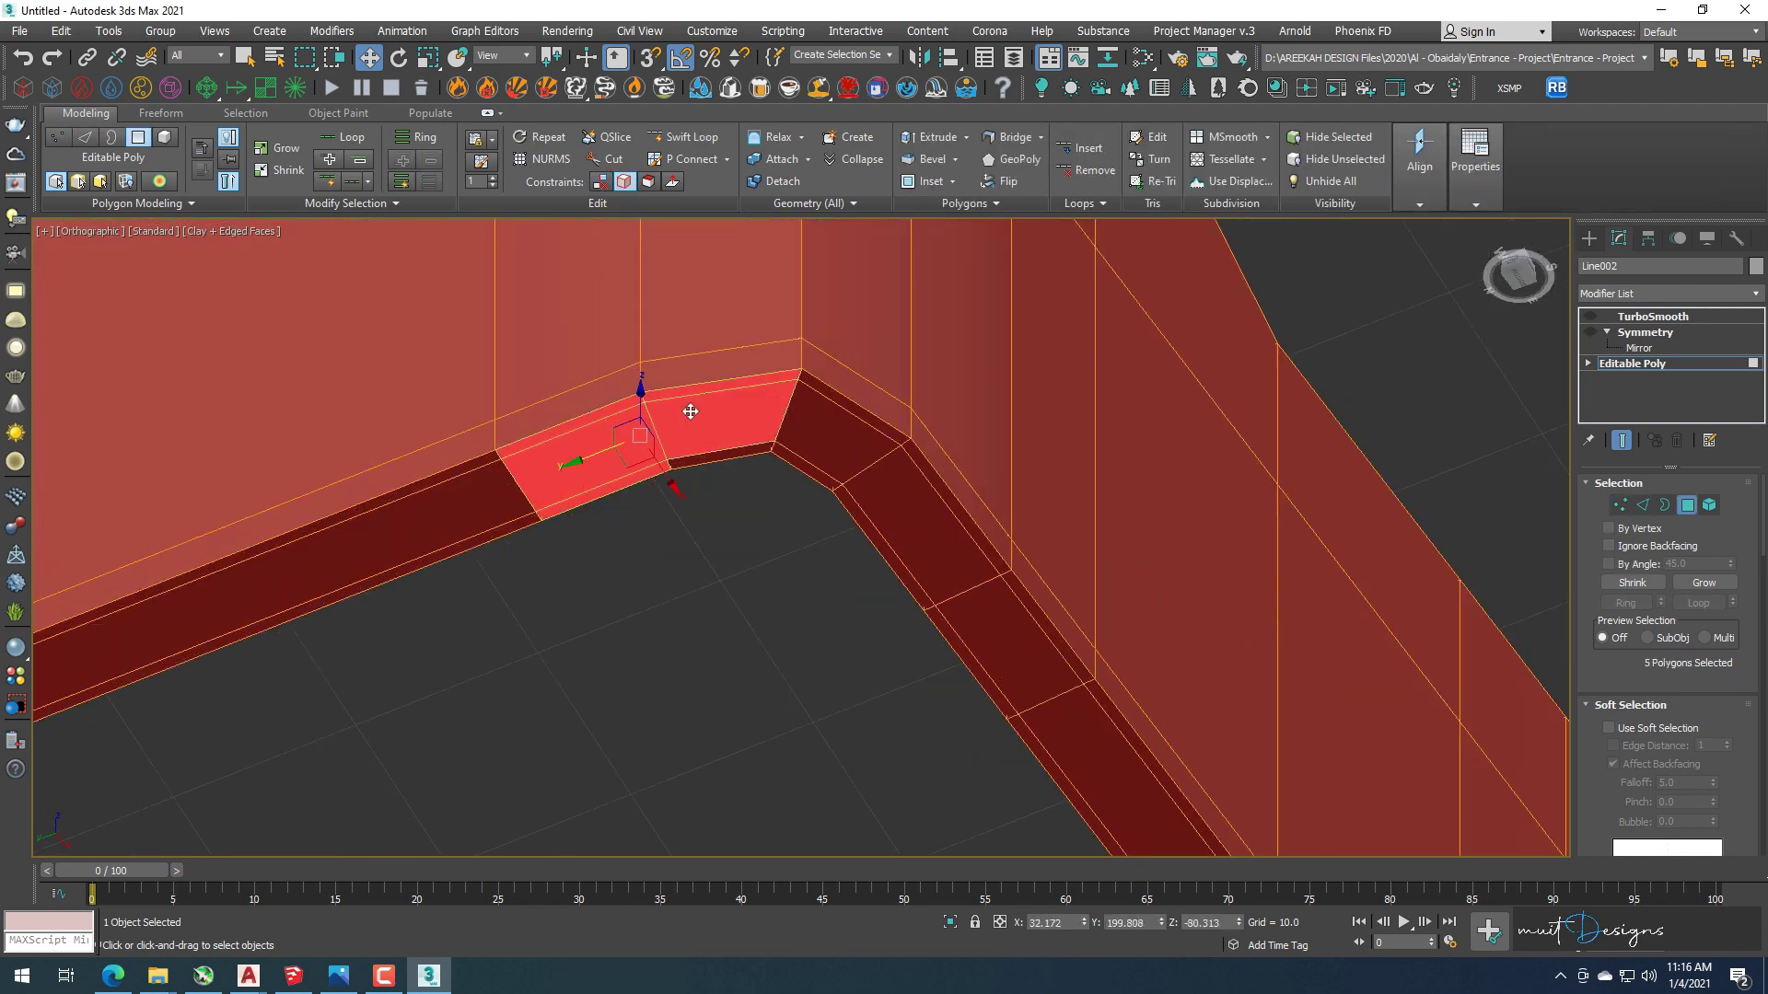
scroll(799, 468, down, 3)
Pull the selected polygons down in Front view to form the left leg.
key(f)
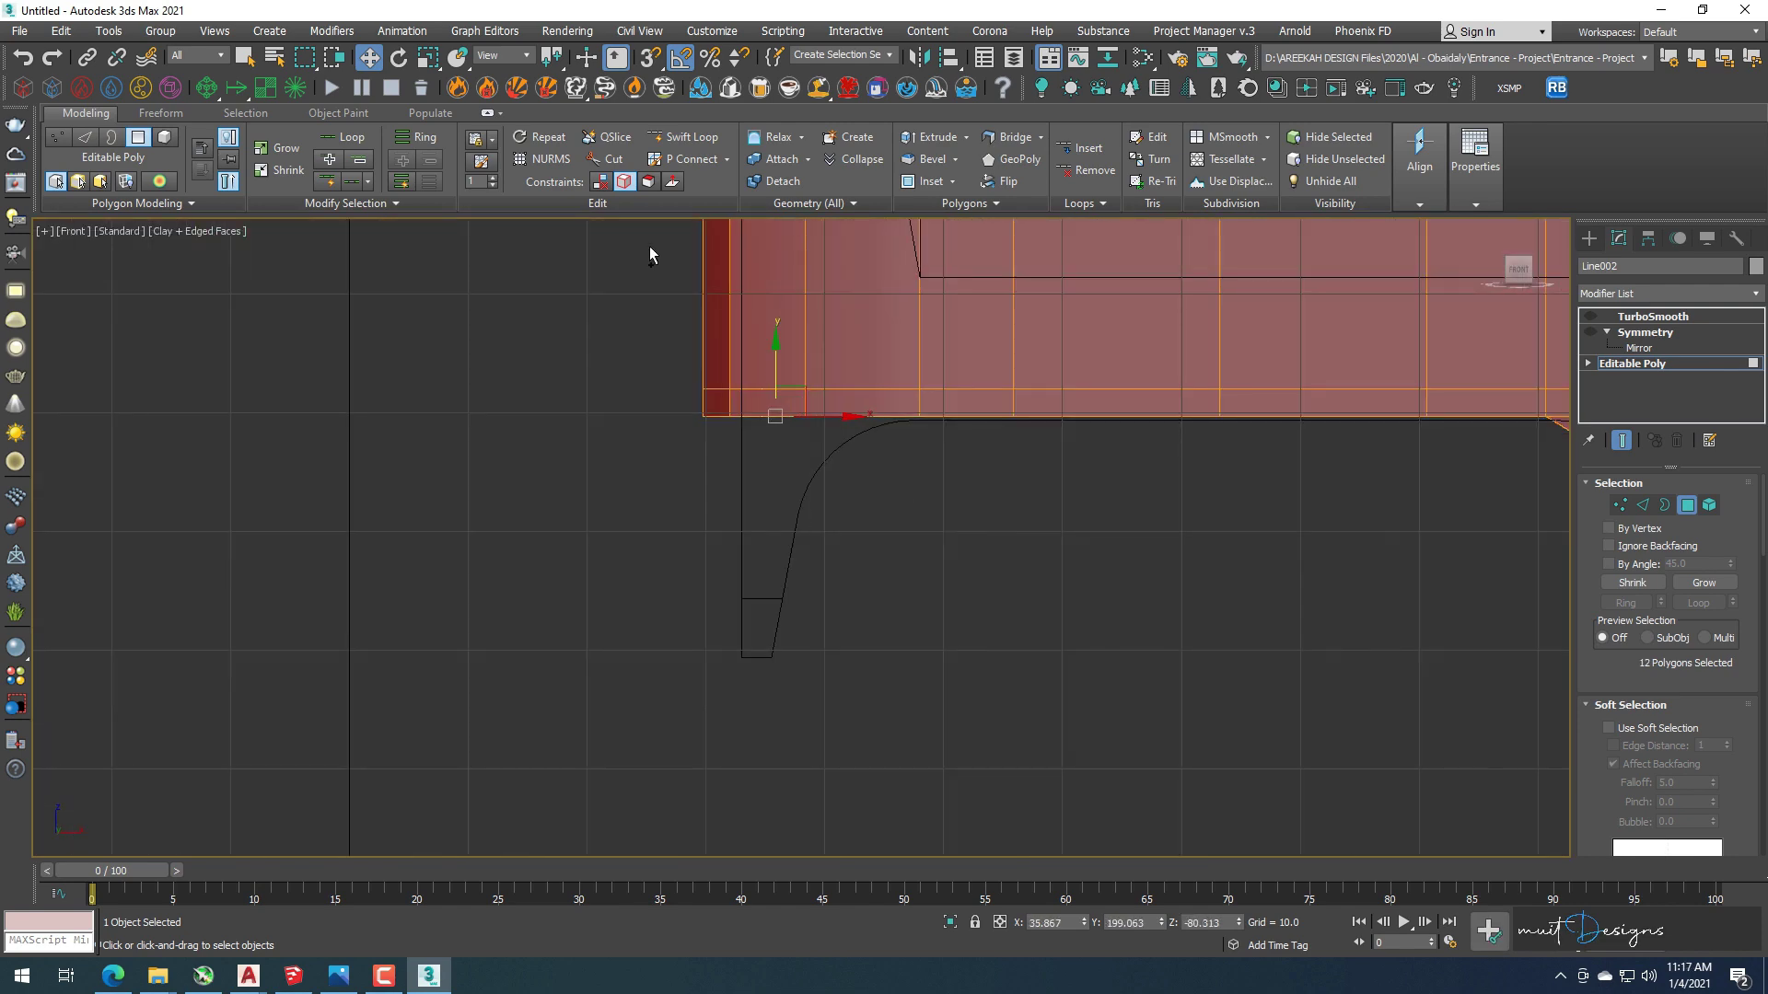
alt+middle_drag(650, 255, 718, 295)
key(f)
middle_drag(842, 366, 647, 358)
drag(648, 358, 648, 599)
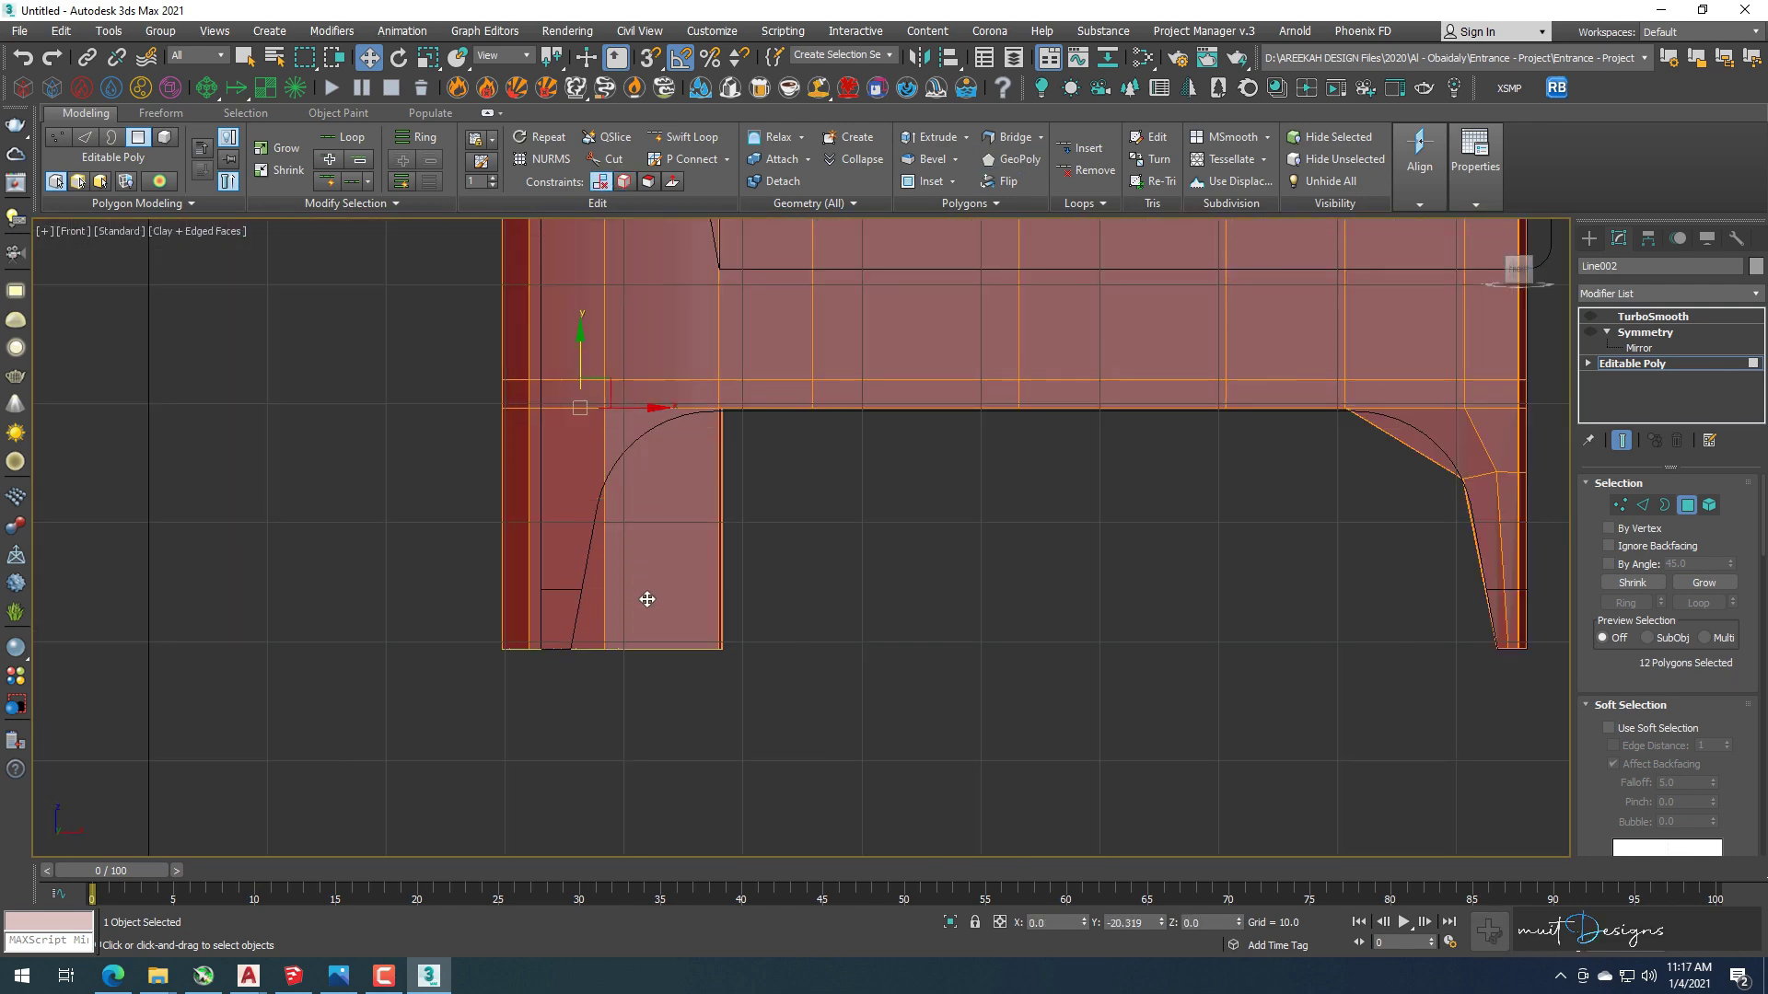
alt+middle_drag(648, 599, 695, 585)
Select the vertices at the leg's top corner in Front view.
key(1)
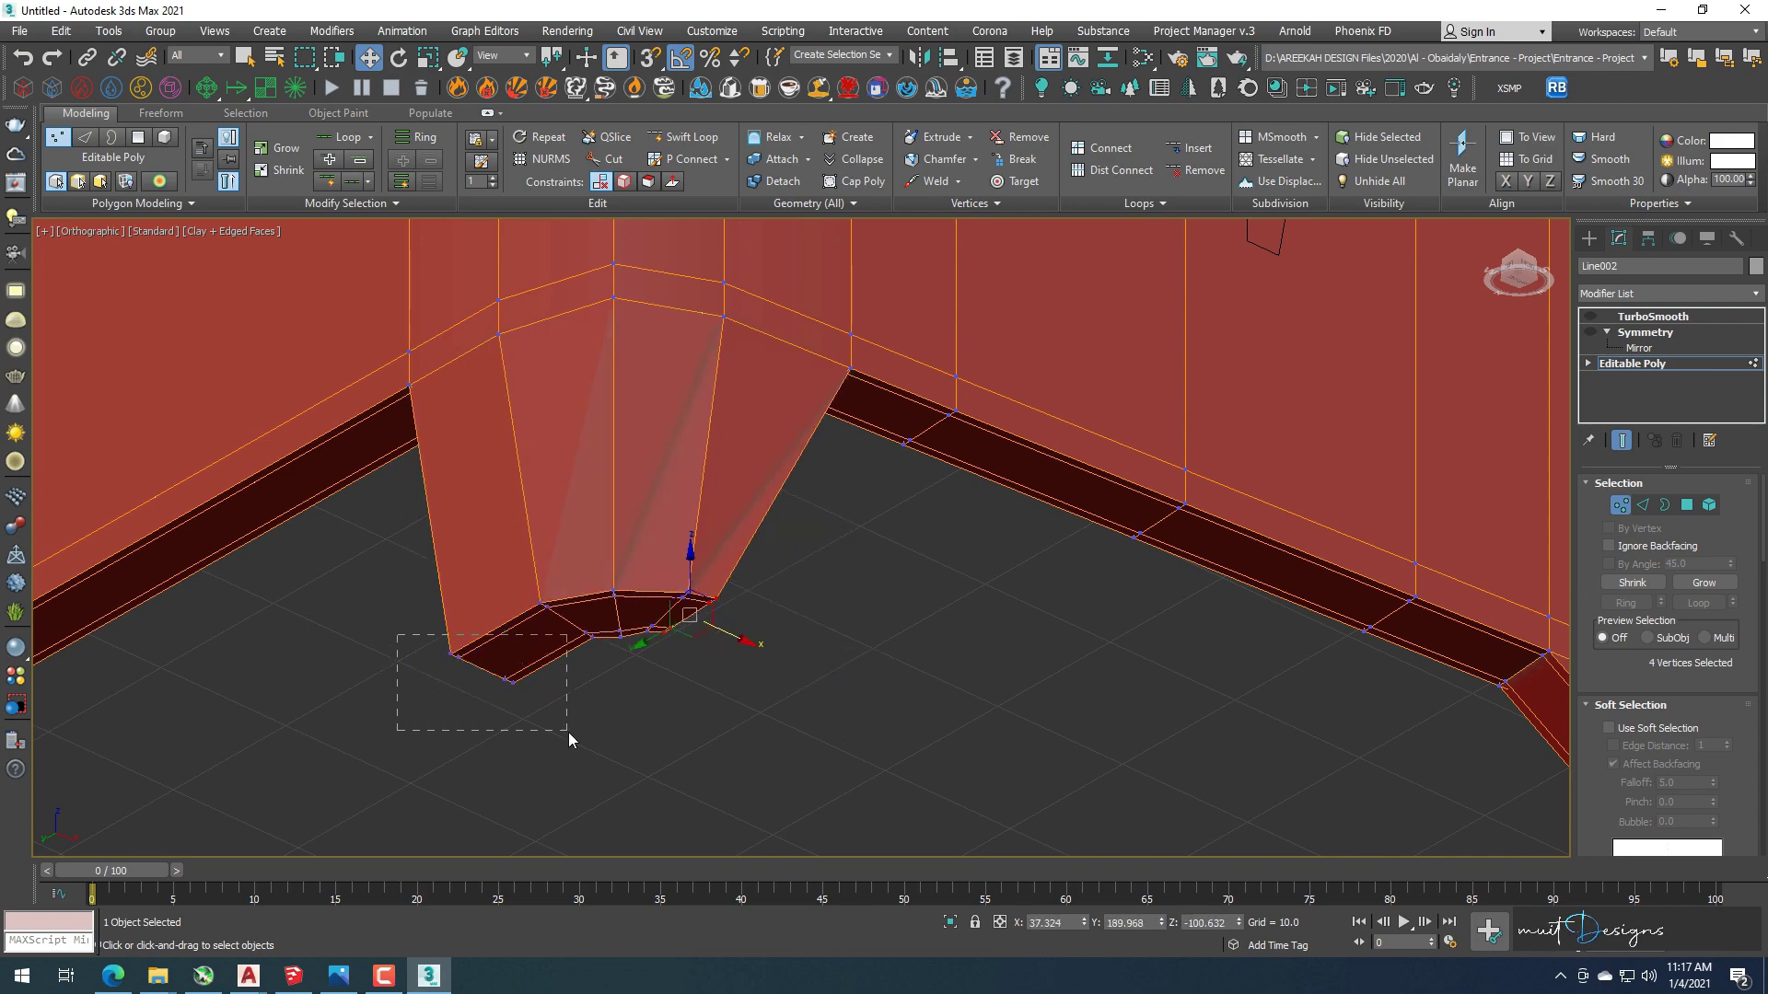
scroll(528, 654, down, 3)
alt+middle_drag(573, 505, 671, 454)
key(f)
scroll(631, 513, up, 3)
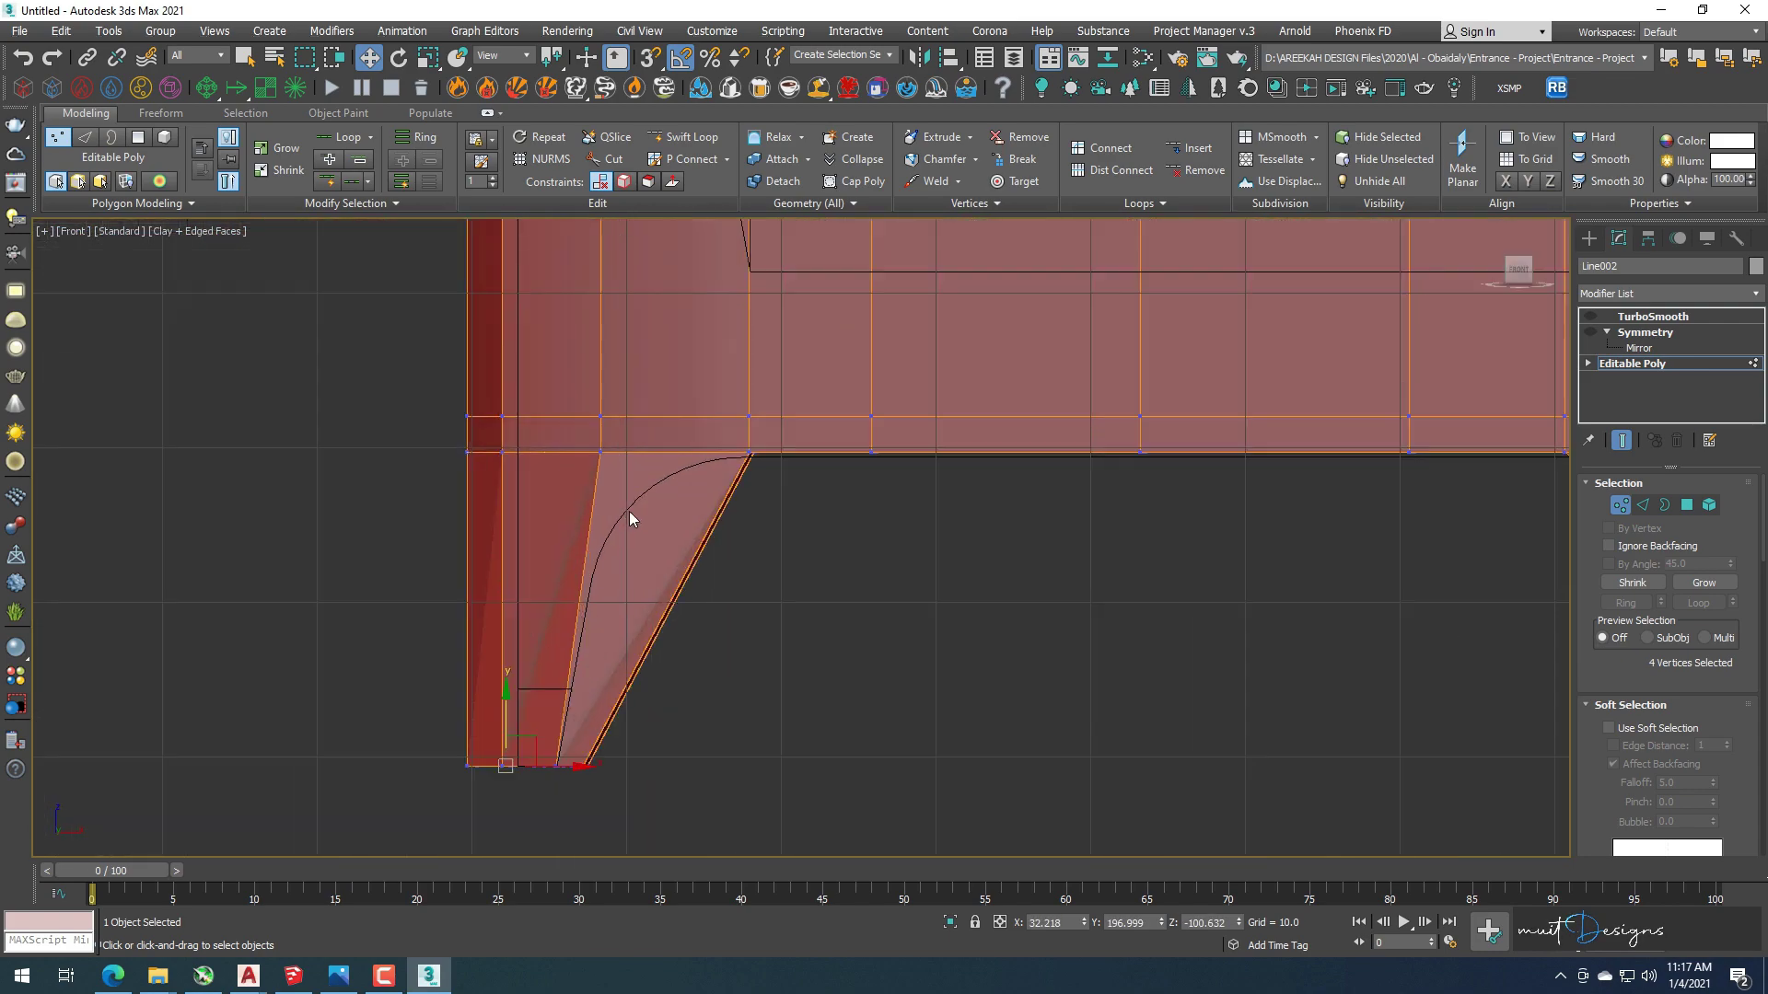
drag(649, 368, 884, 470)
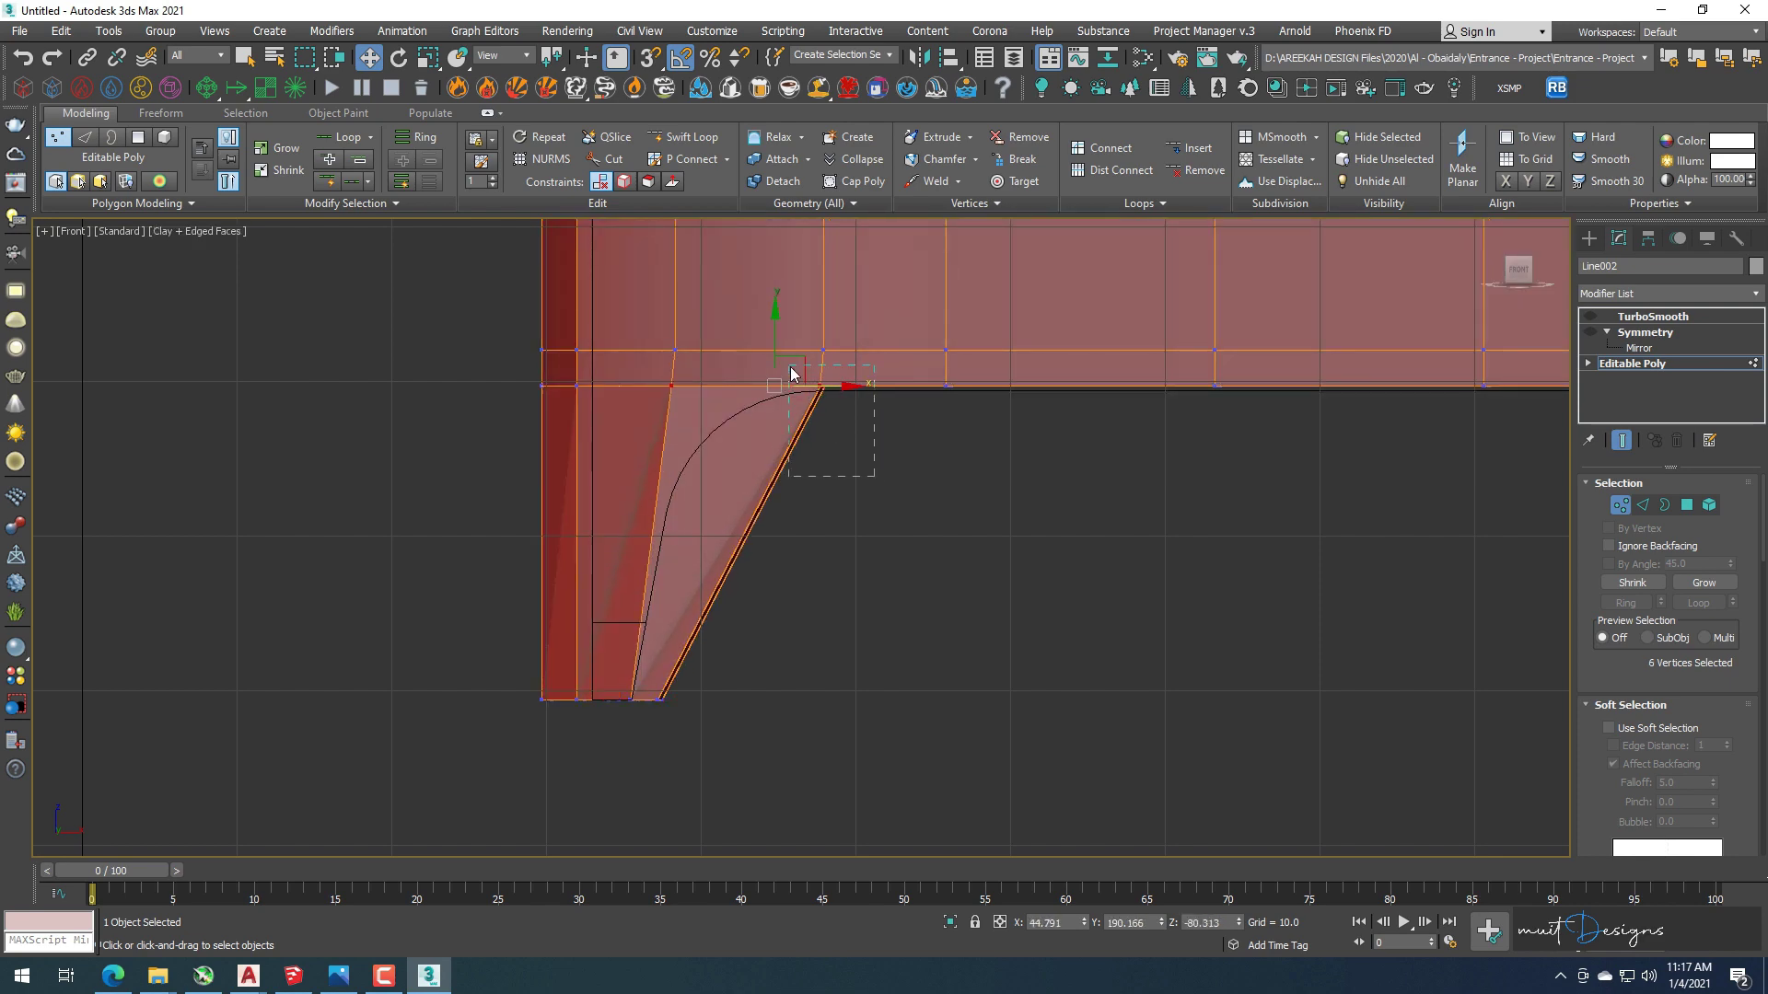
key(2)
scroll(761, 544, up, 2)
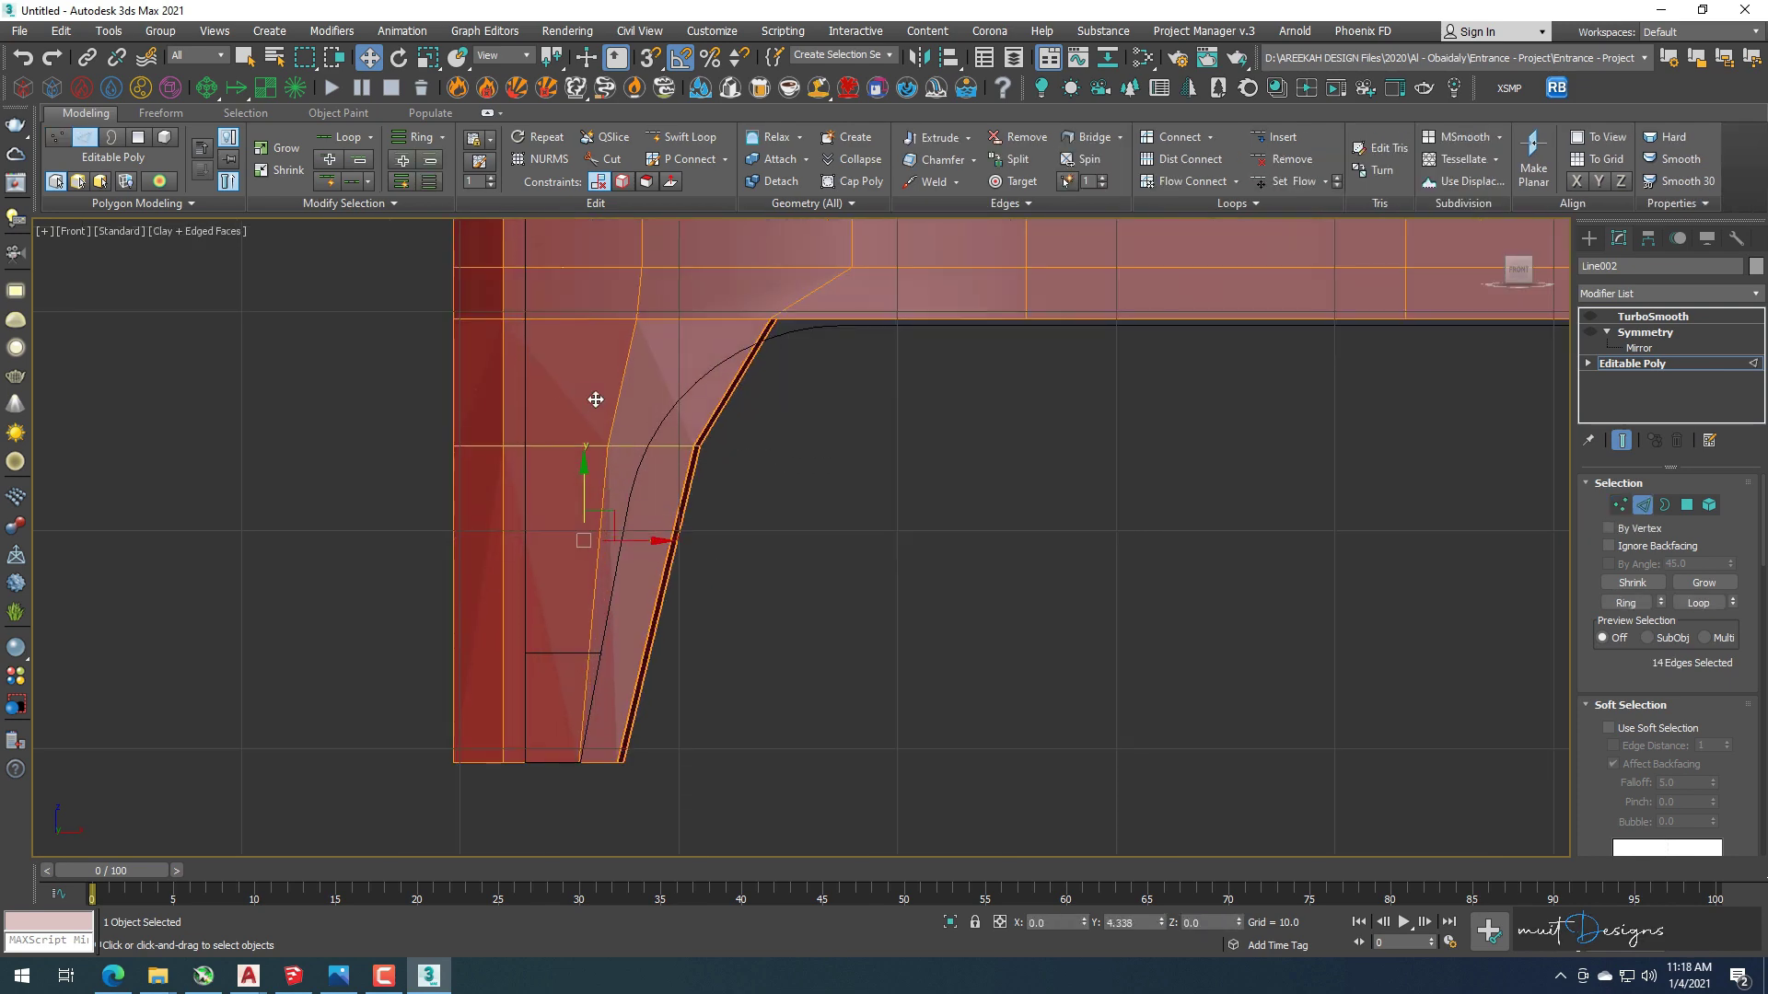
Scale the leg's foot vertices to taper the leg and check it in perspective.
key(1)
key(r)
alt+middle_drag(691, 442, 640, 702)
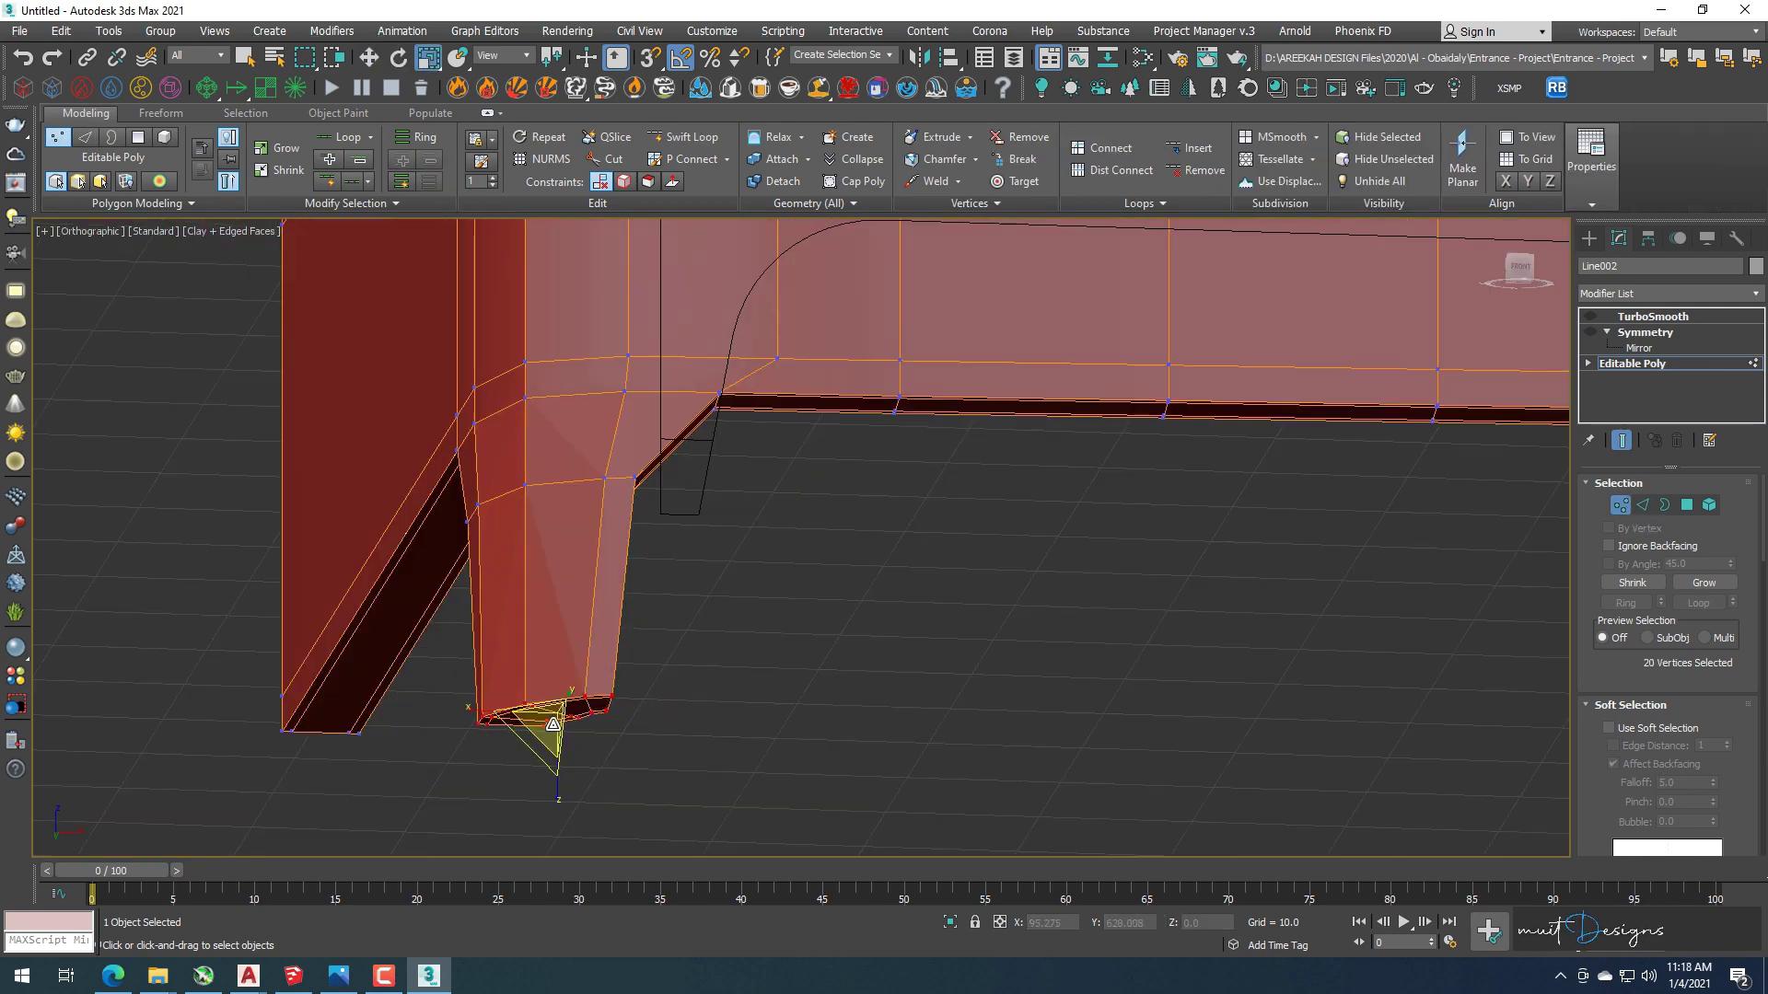
key(f)
scroll(671, 513, up, 5)
scroll(671, 513, down, 5)
key(w)
scroll(709, 620, down, 3)
key(p)
alt+middle_drag(644, 623, 801, 561)
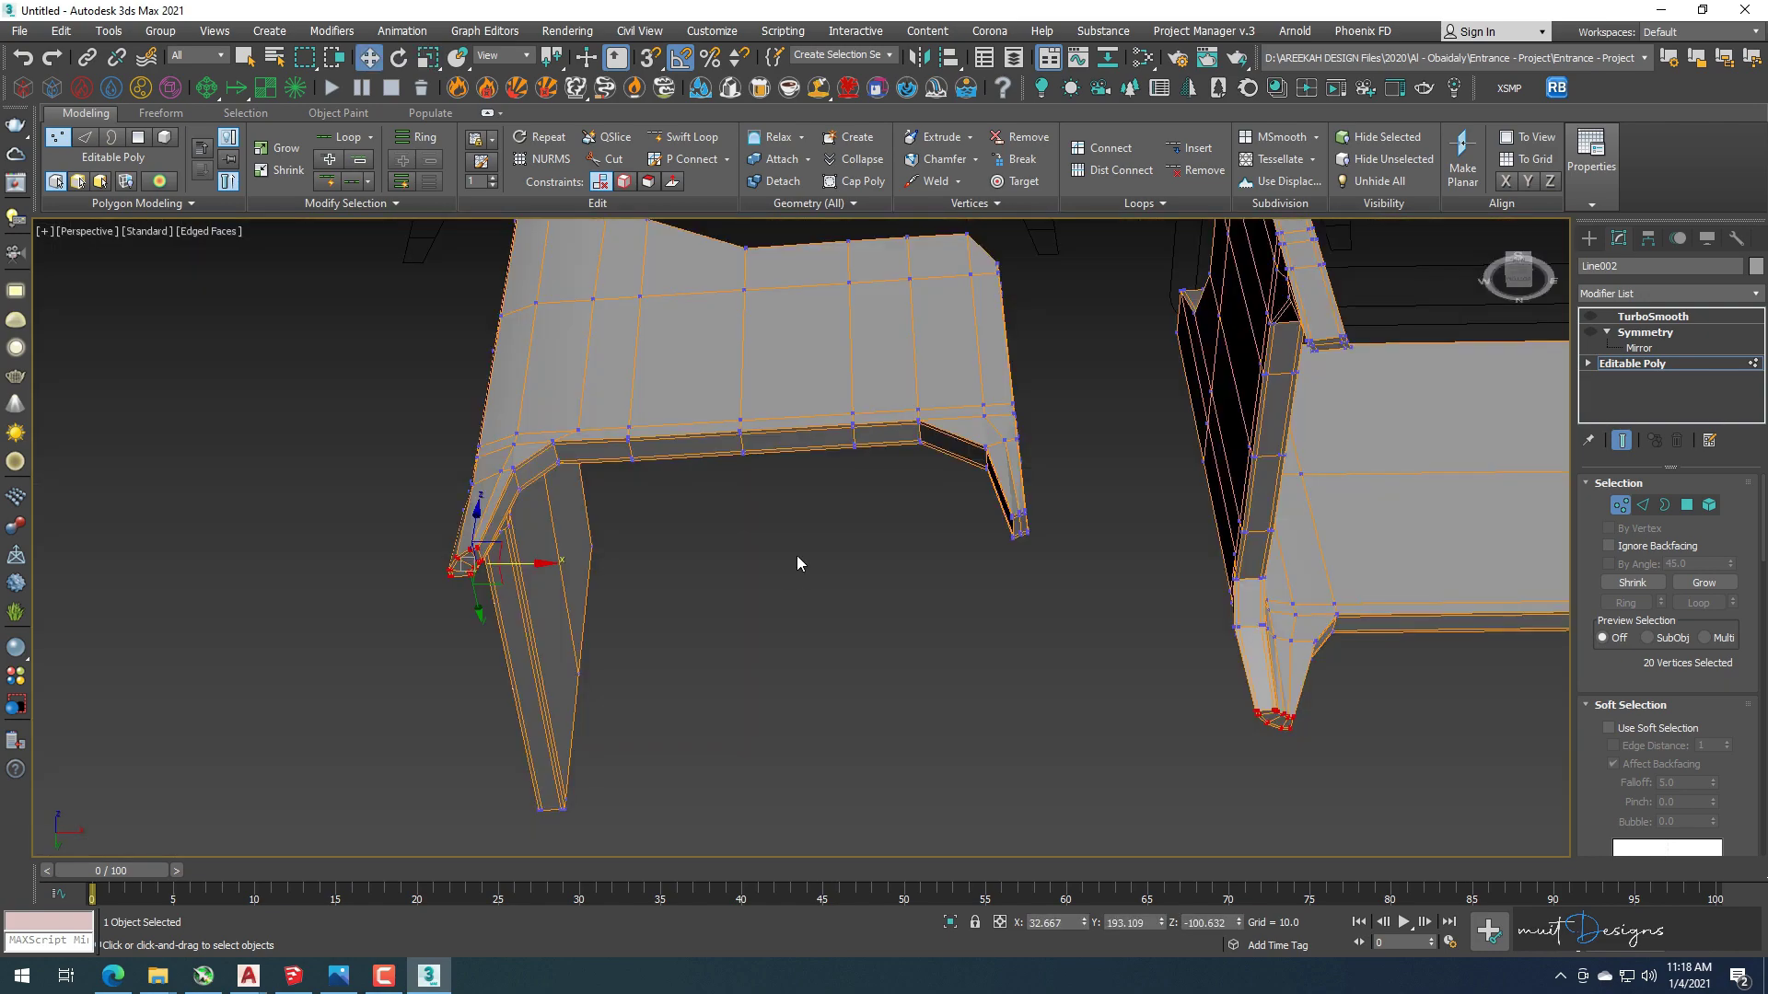
scroll(932, 526, up, 4)
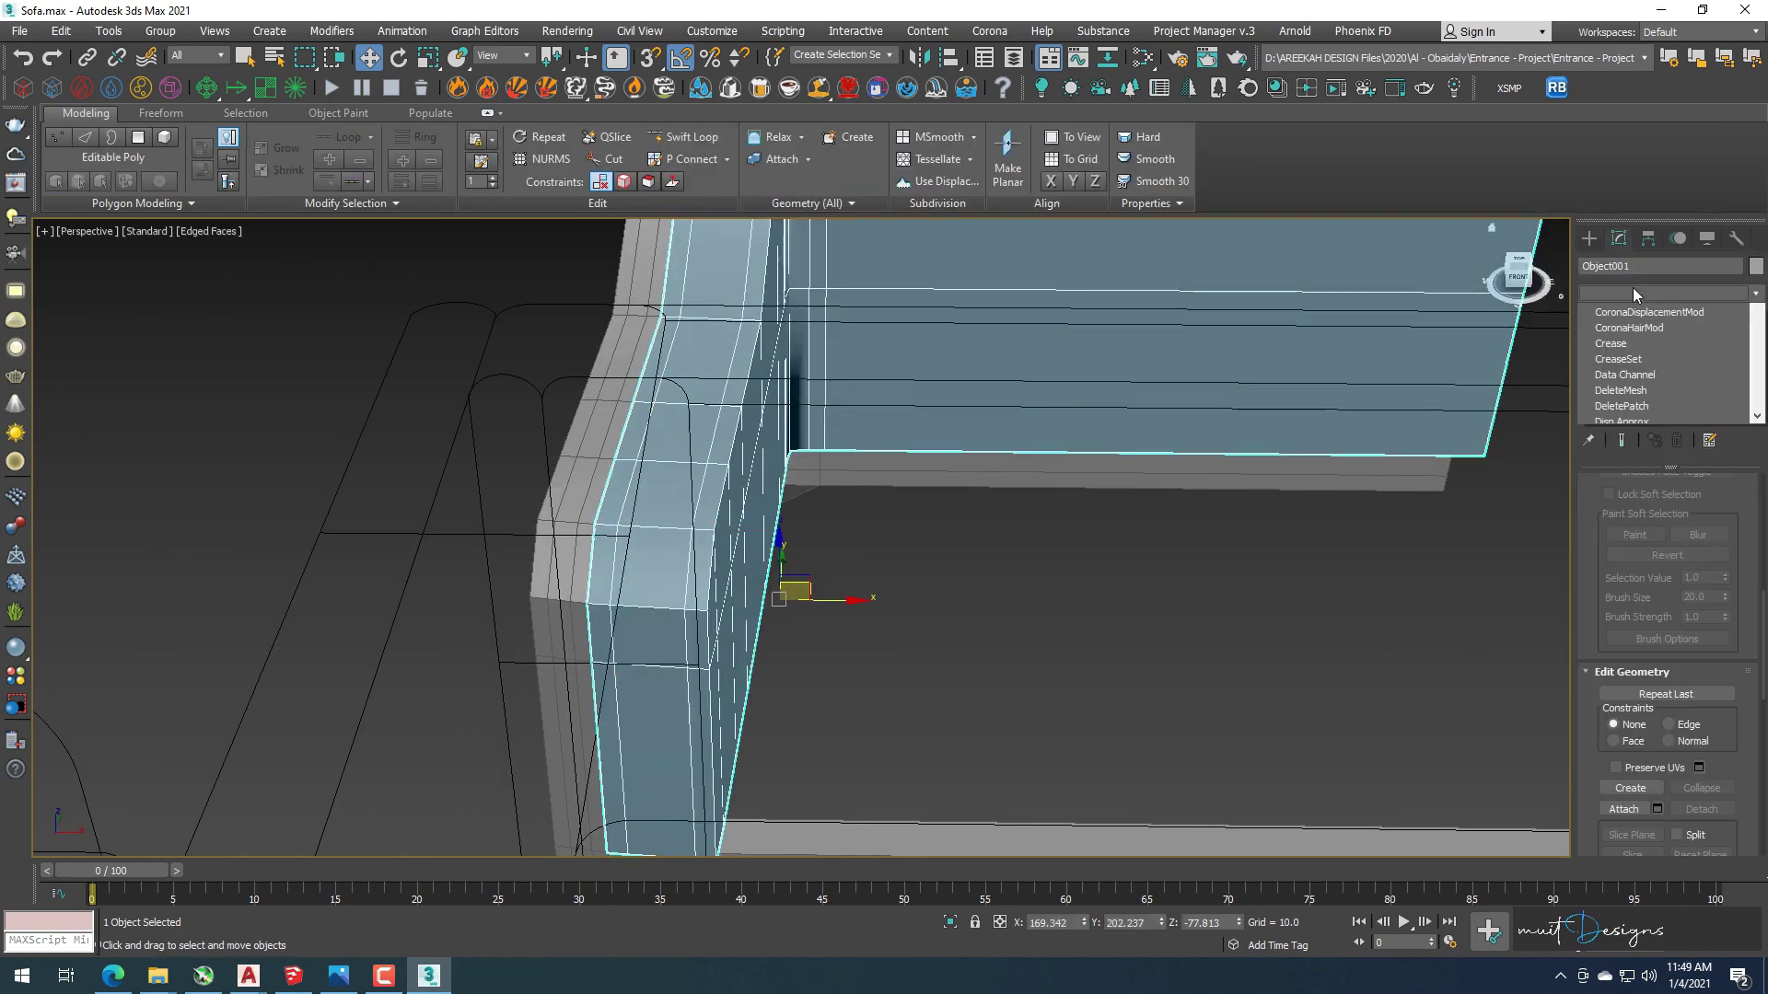
Smooth the sofa piece and draw a box filling the inside of the frame.
click(1623, 595)
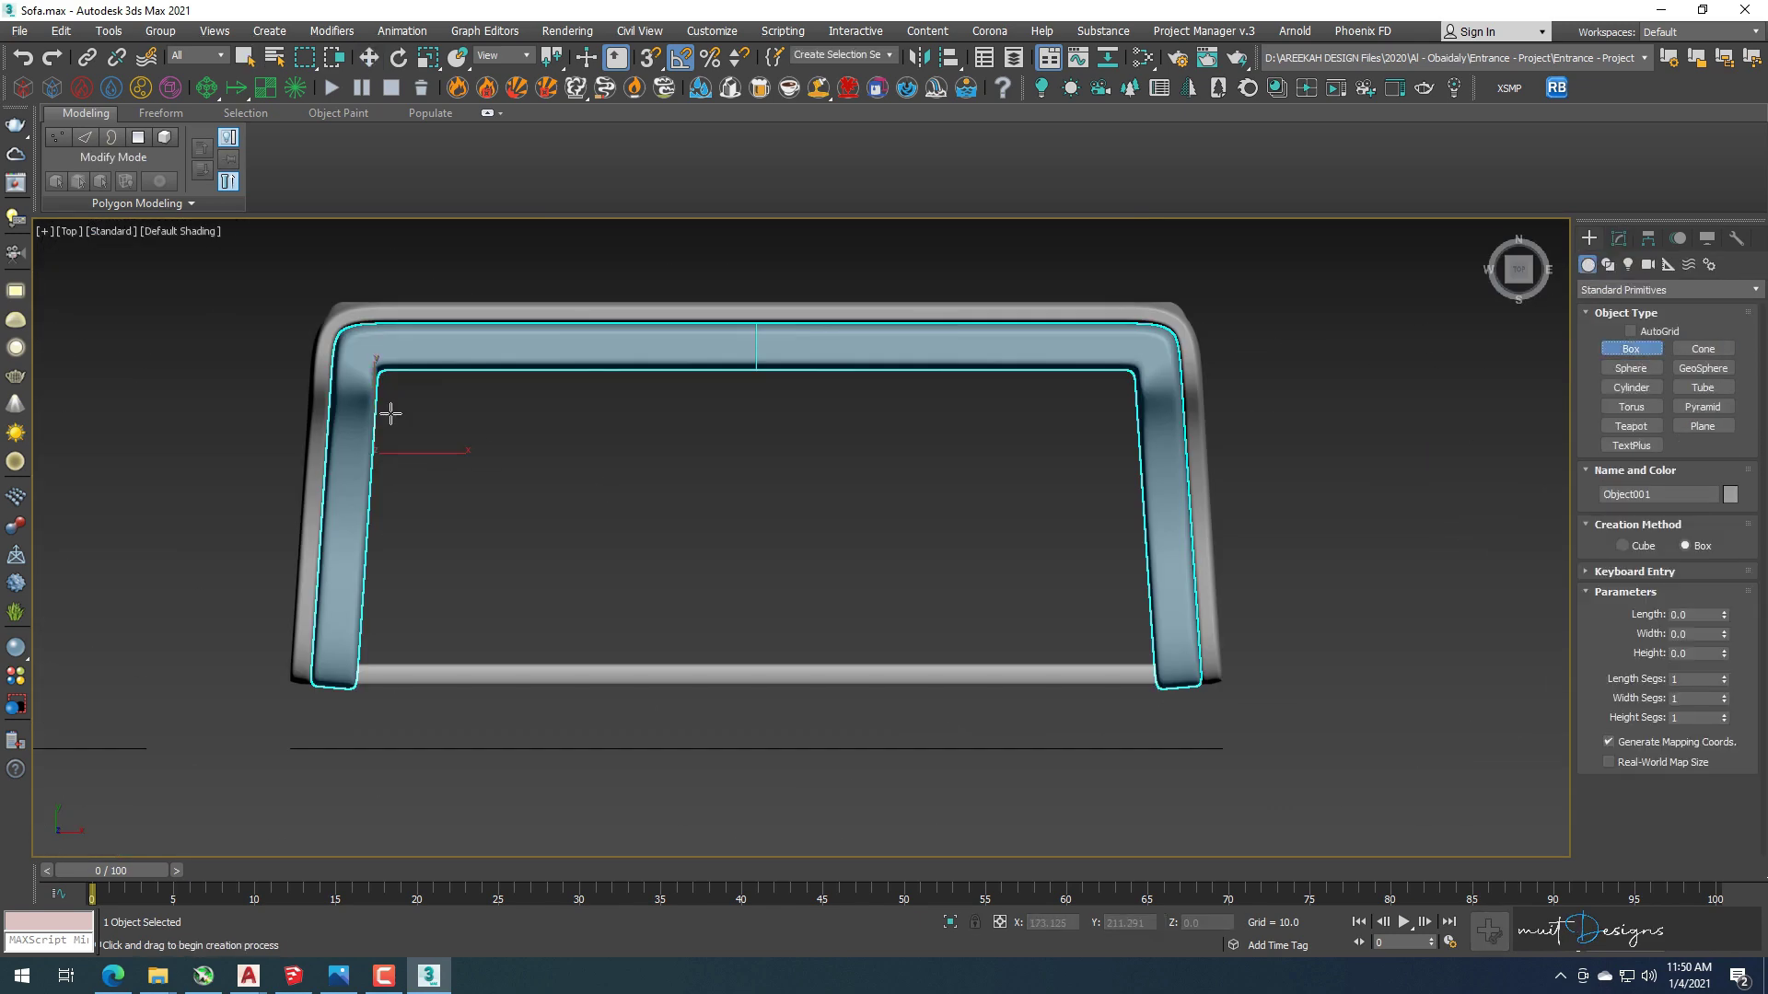
drag(379, 371, 1134, 686)
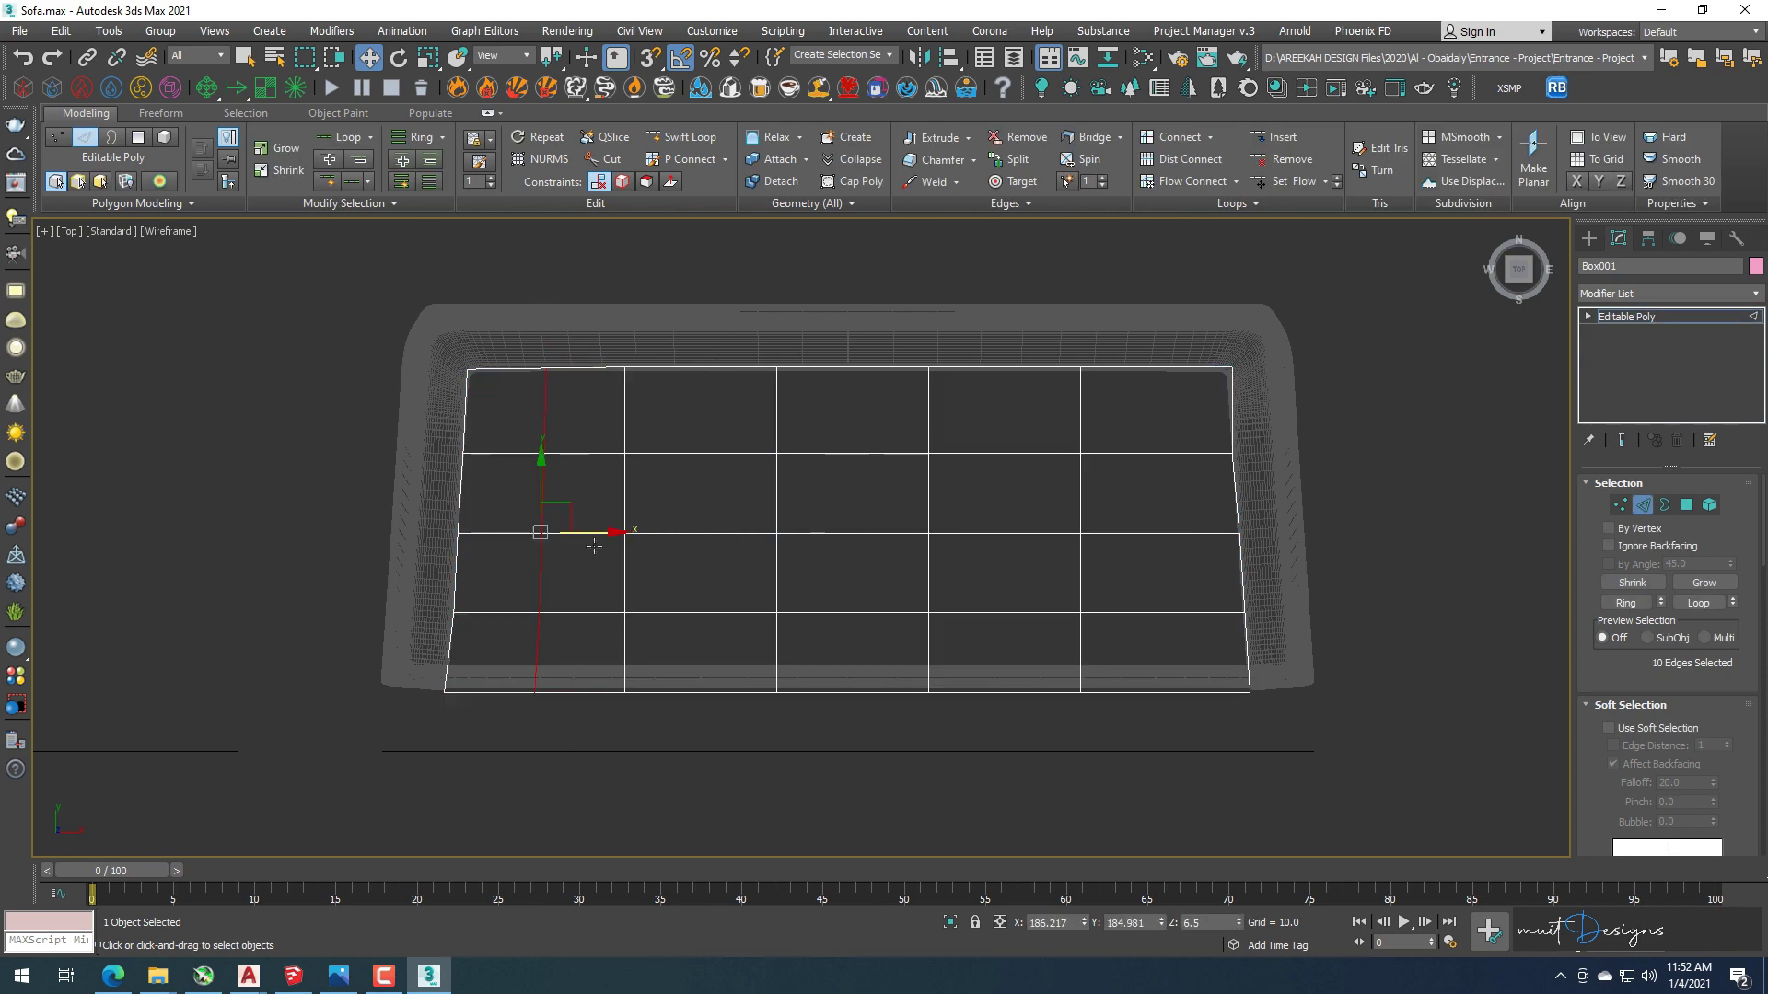
key(1)
scroll(507, 638, up, 3)
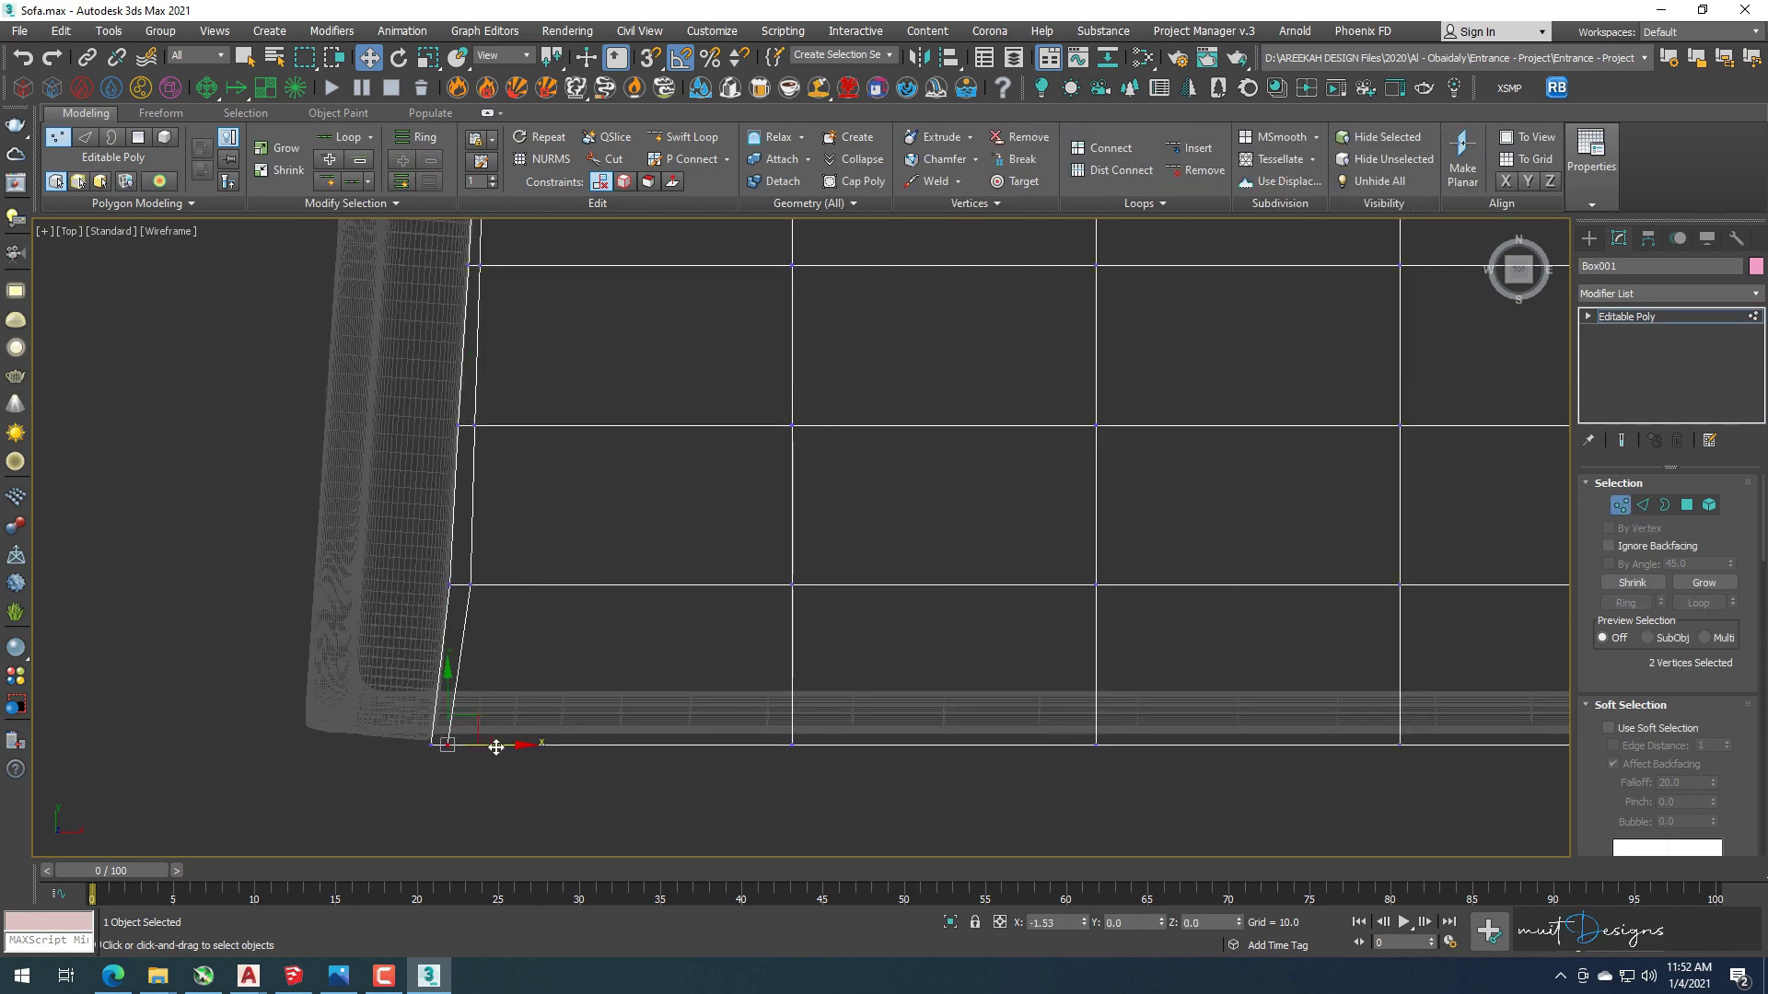
scroll(465, 401, down, 3)
Select the vertices at the cushion box's right end.
key(2)
scroll(901, 533, up, 3)
scroll(916, 506, up, 2)
key(3)
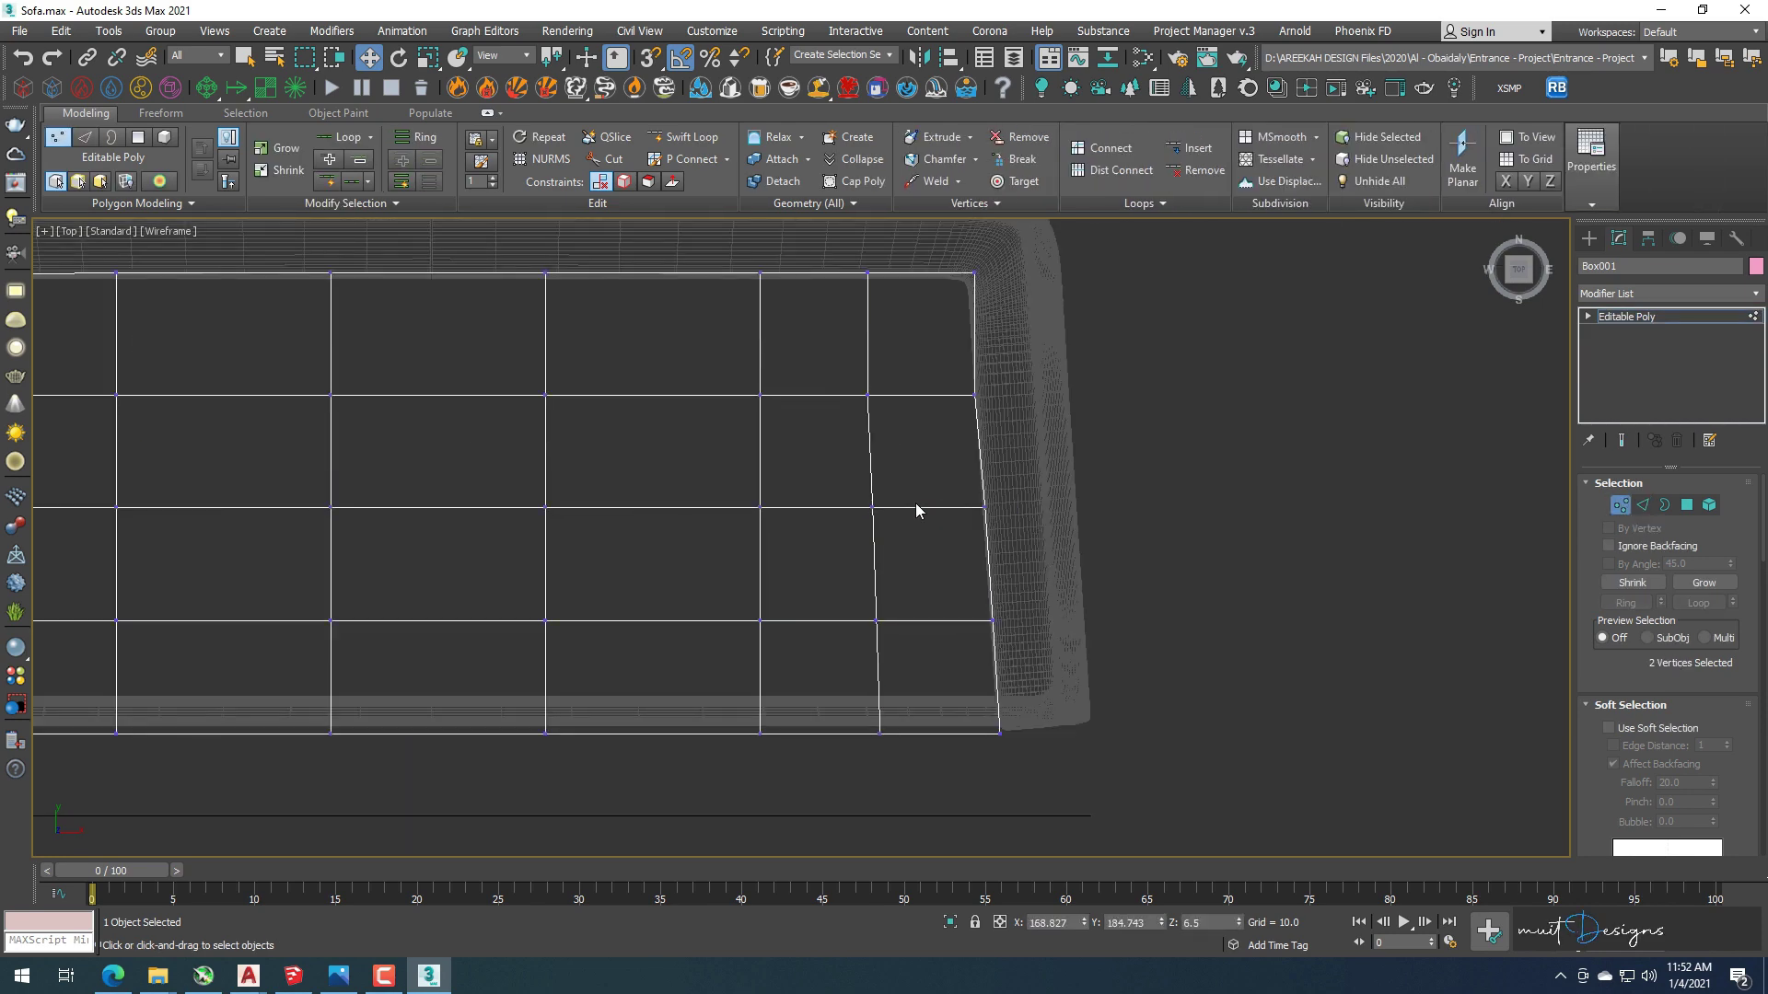
key(4)
key(1)
scroll(1026, 513, up, 2)
drag(903, 561, 966, 656)
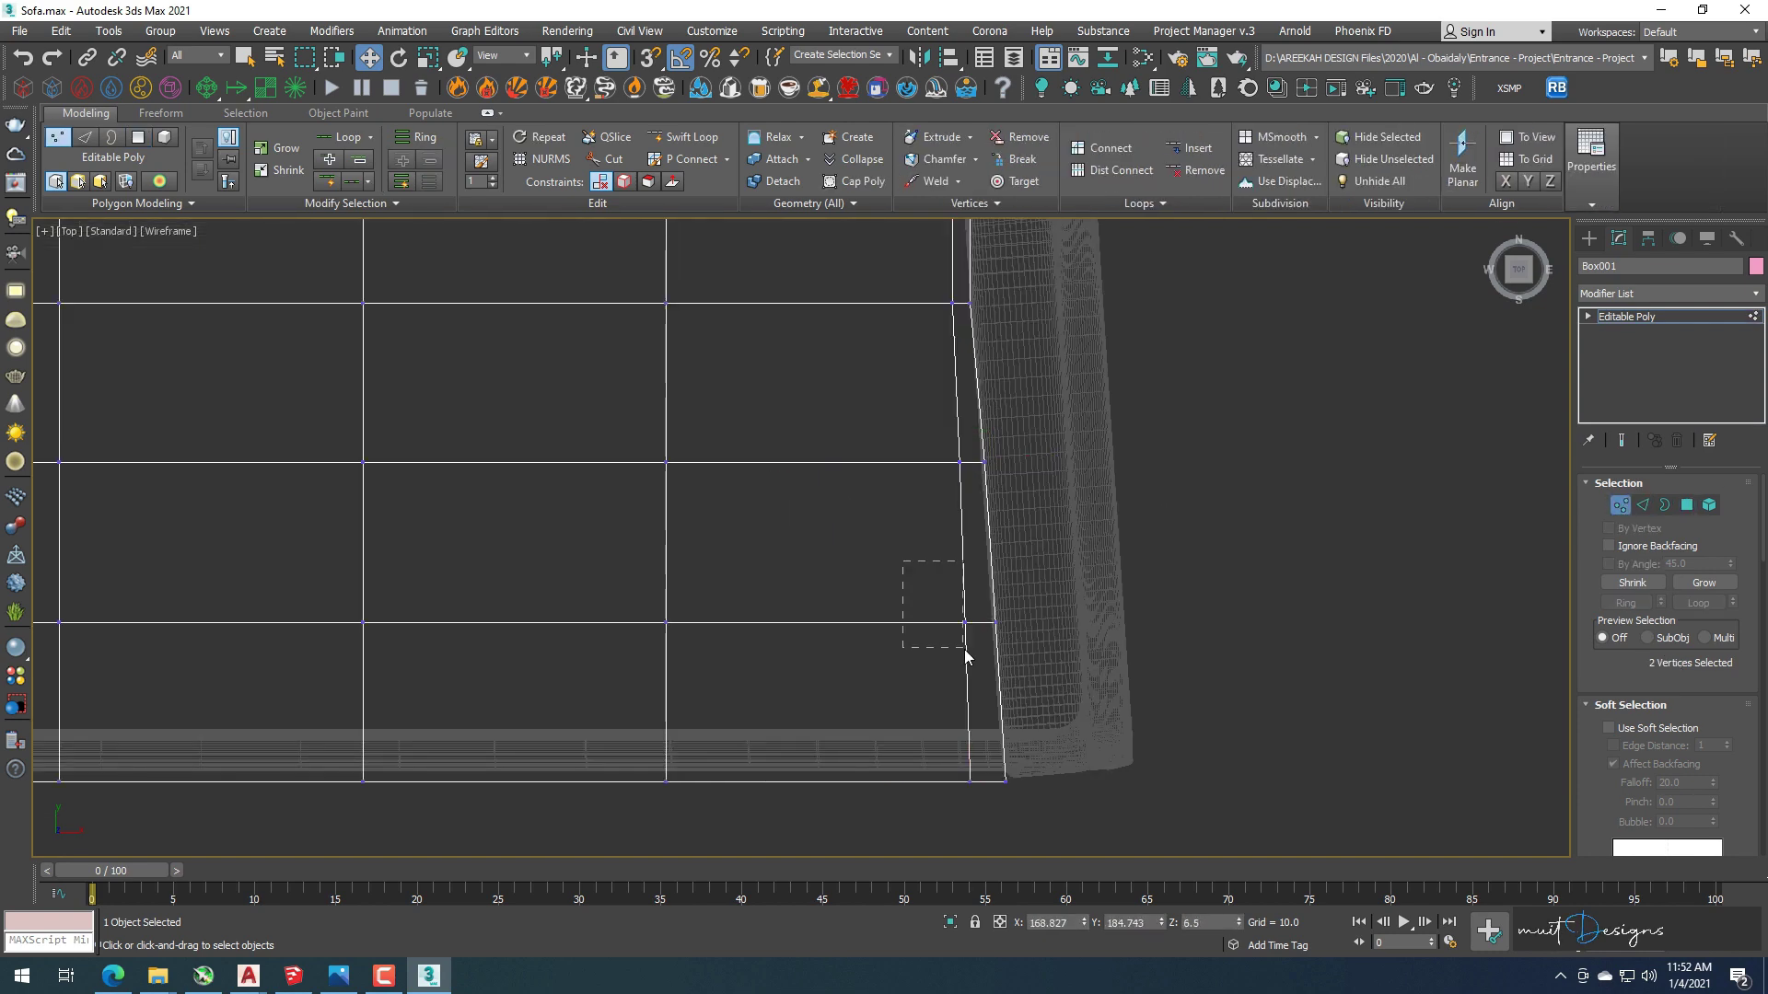
Review the cushion from the Front view in edge mode.
scroll(1022, 463, down, 4)
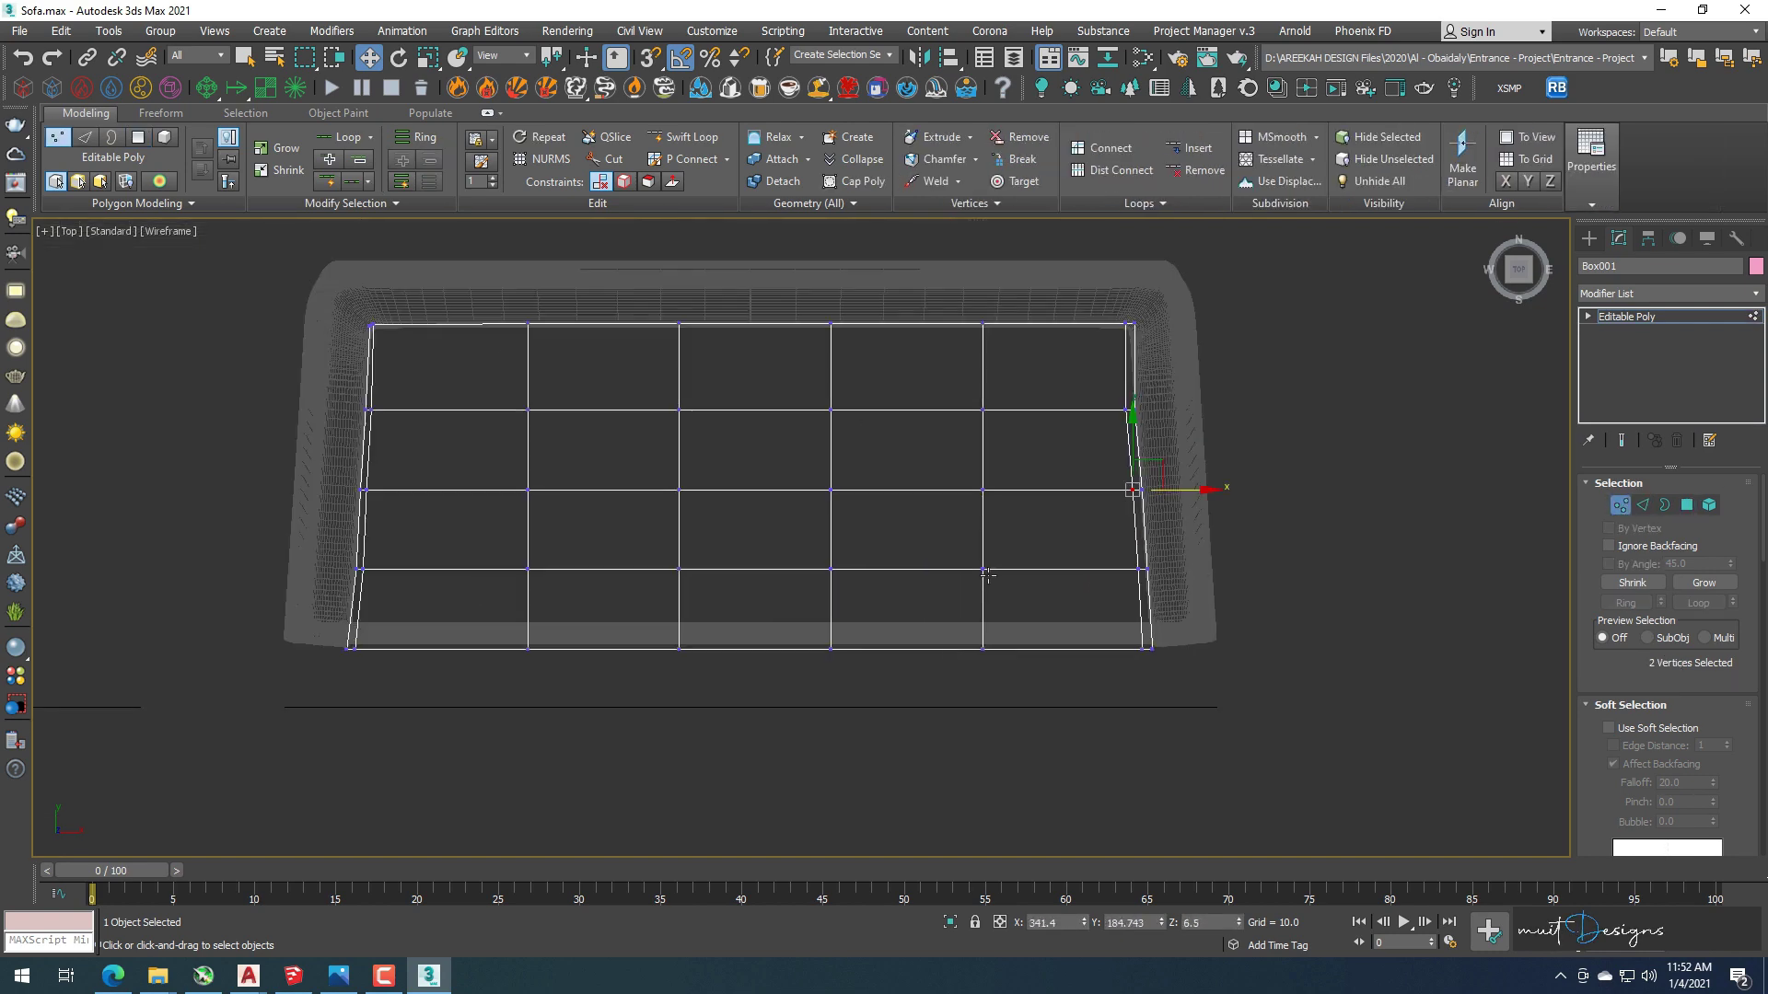
key(f)
scroll(1010, 561, down, 3)
key(2)
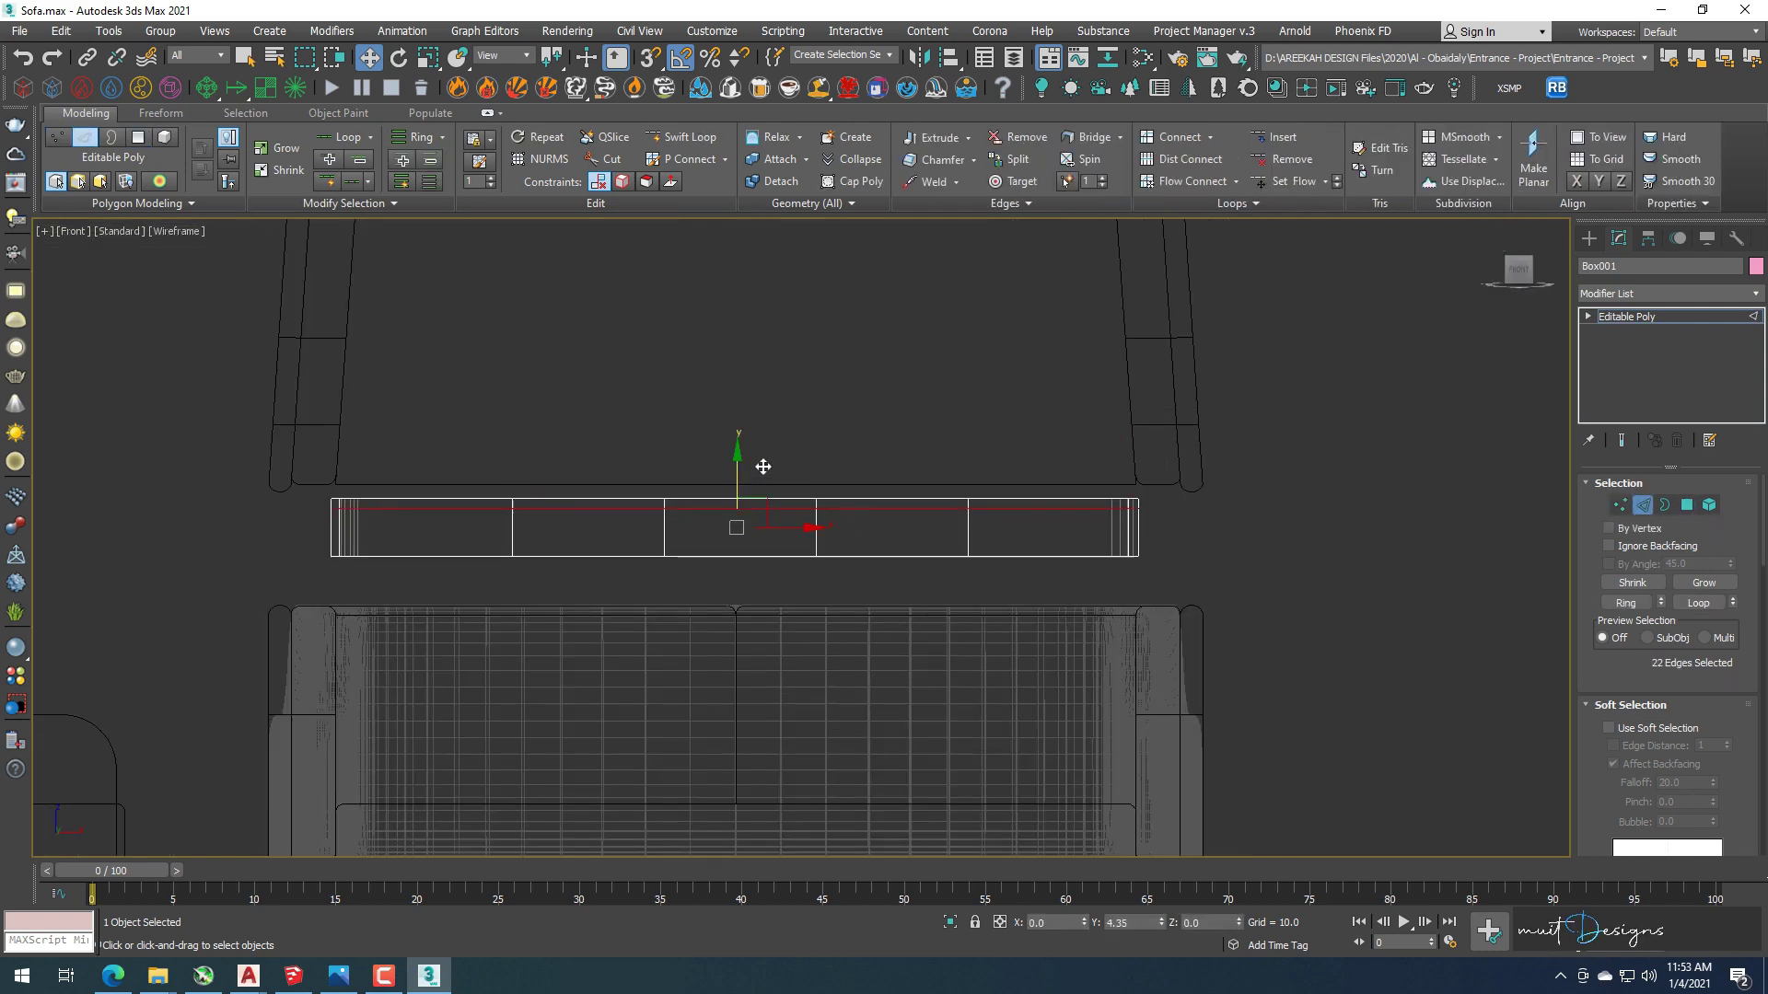
scroll(739, 505, down, 3)
Lower the cushion's top vertices with a widened soft-selection falloff so the top dips softly.
scroll(739, 505, up, 3)
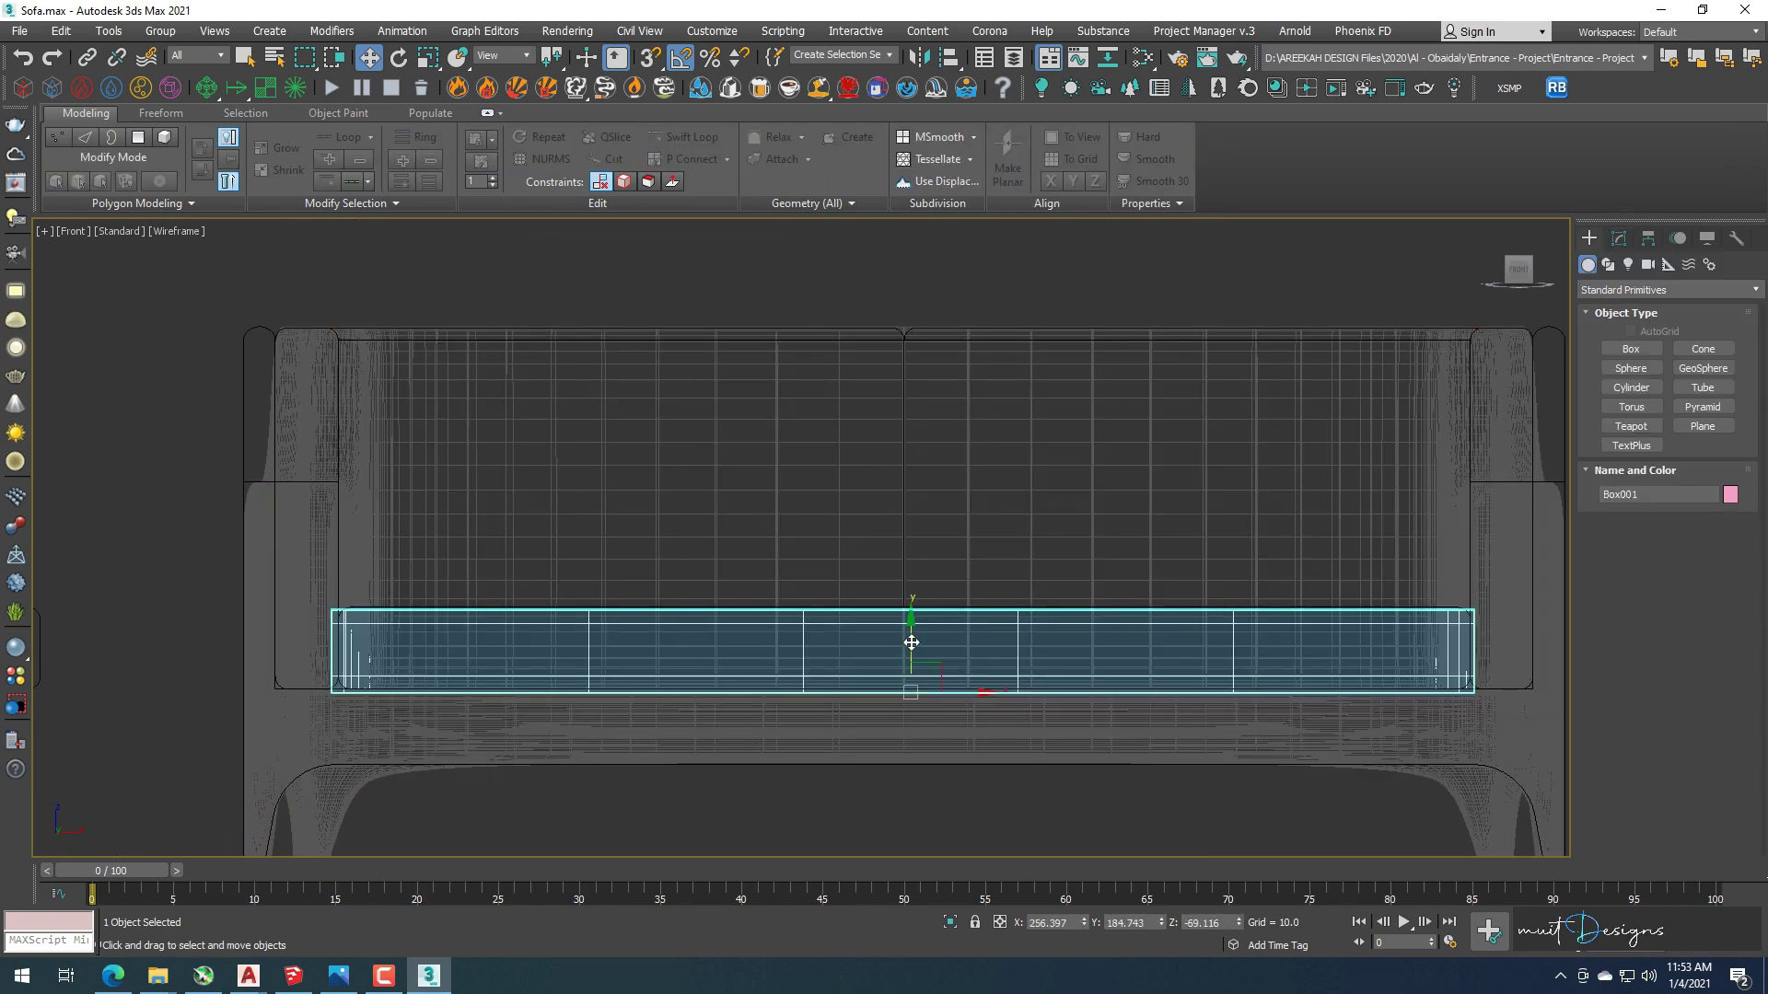
key(p)
click(1619, 238)
alt+middle_drag(644, 442, 790, 436)
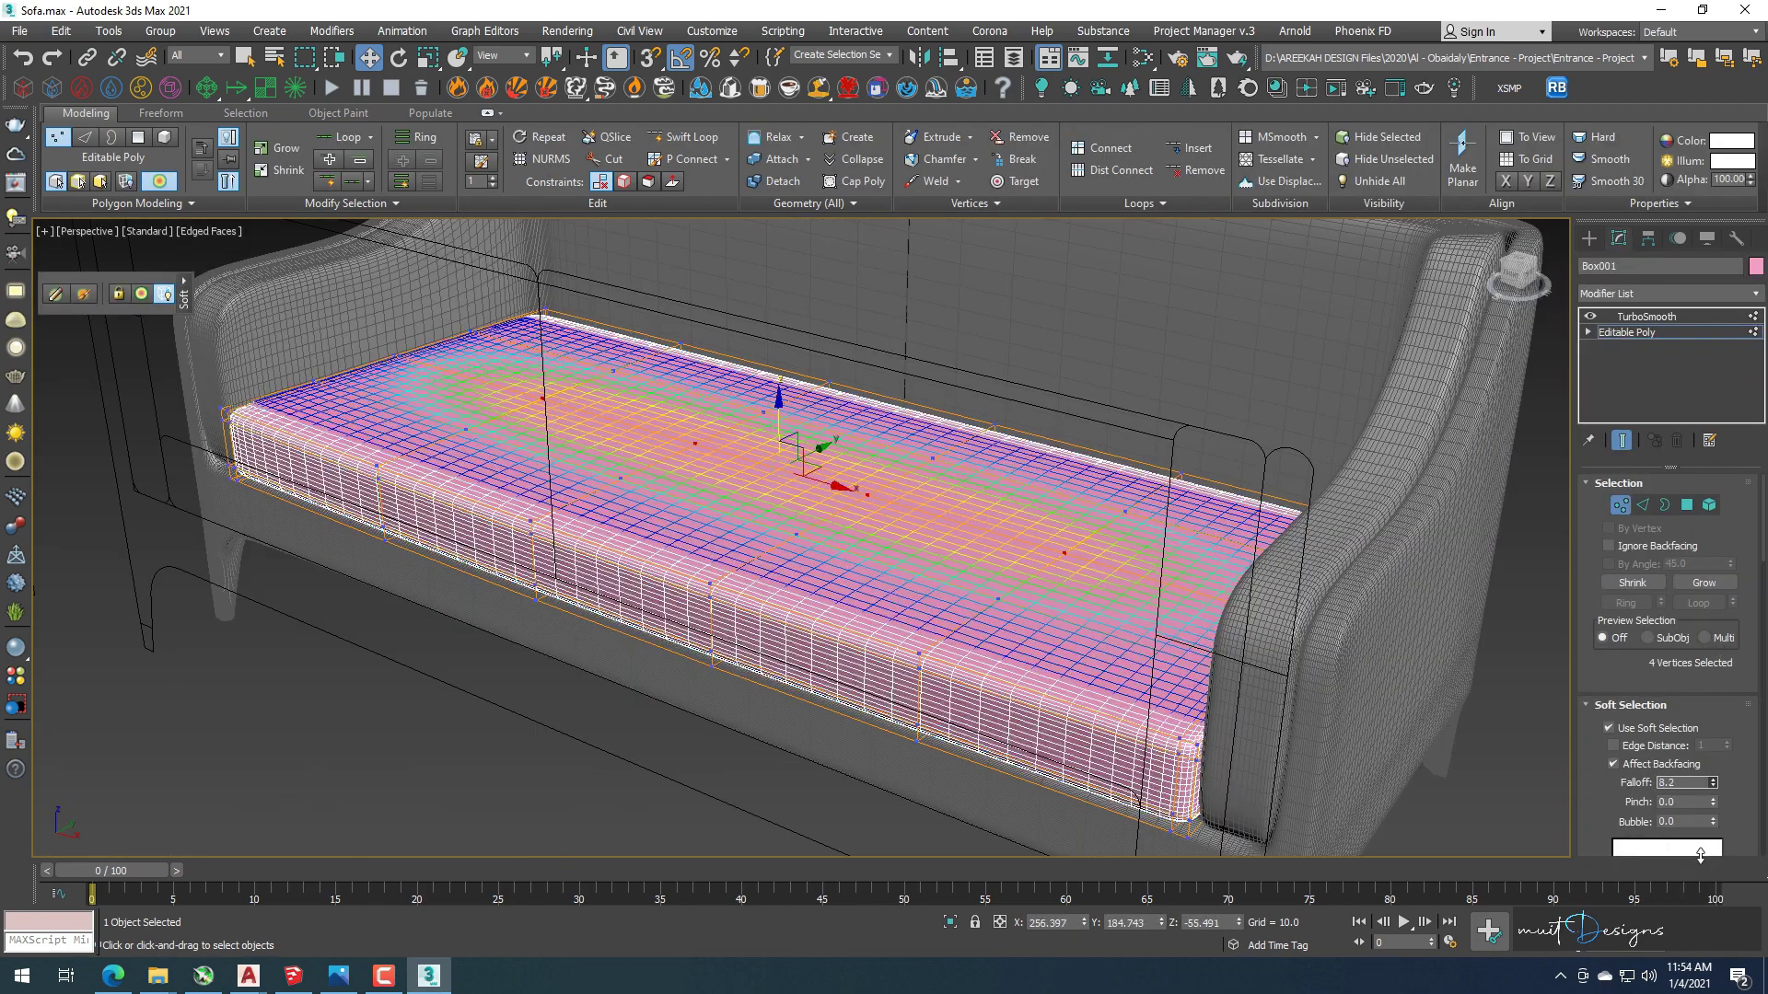
drag(790, 436, 790, 457)
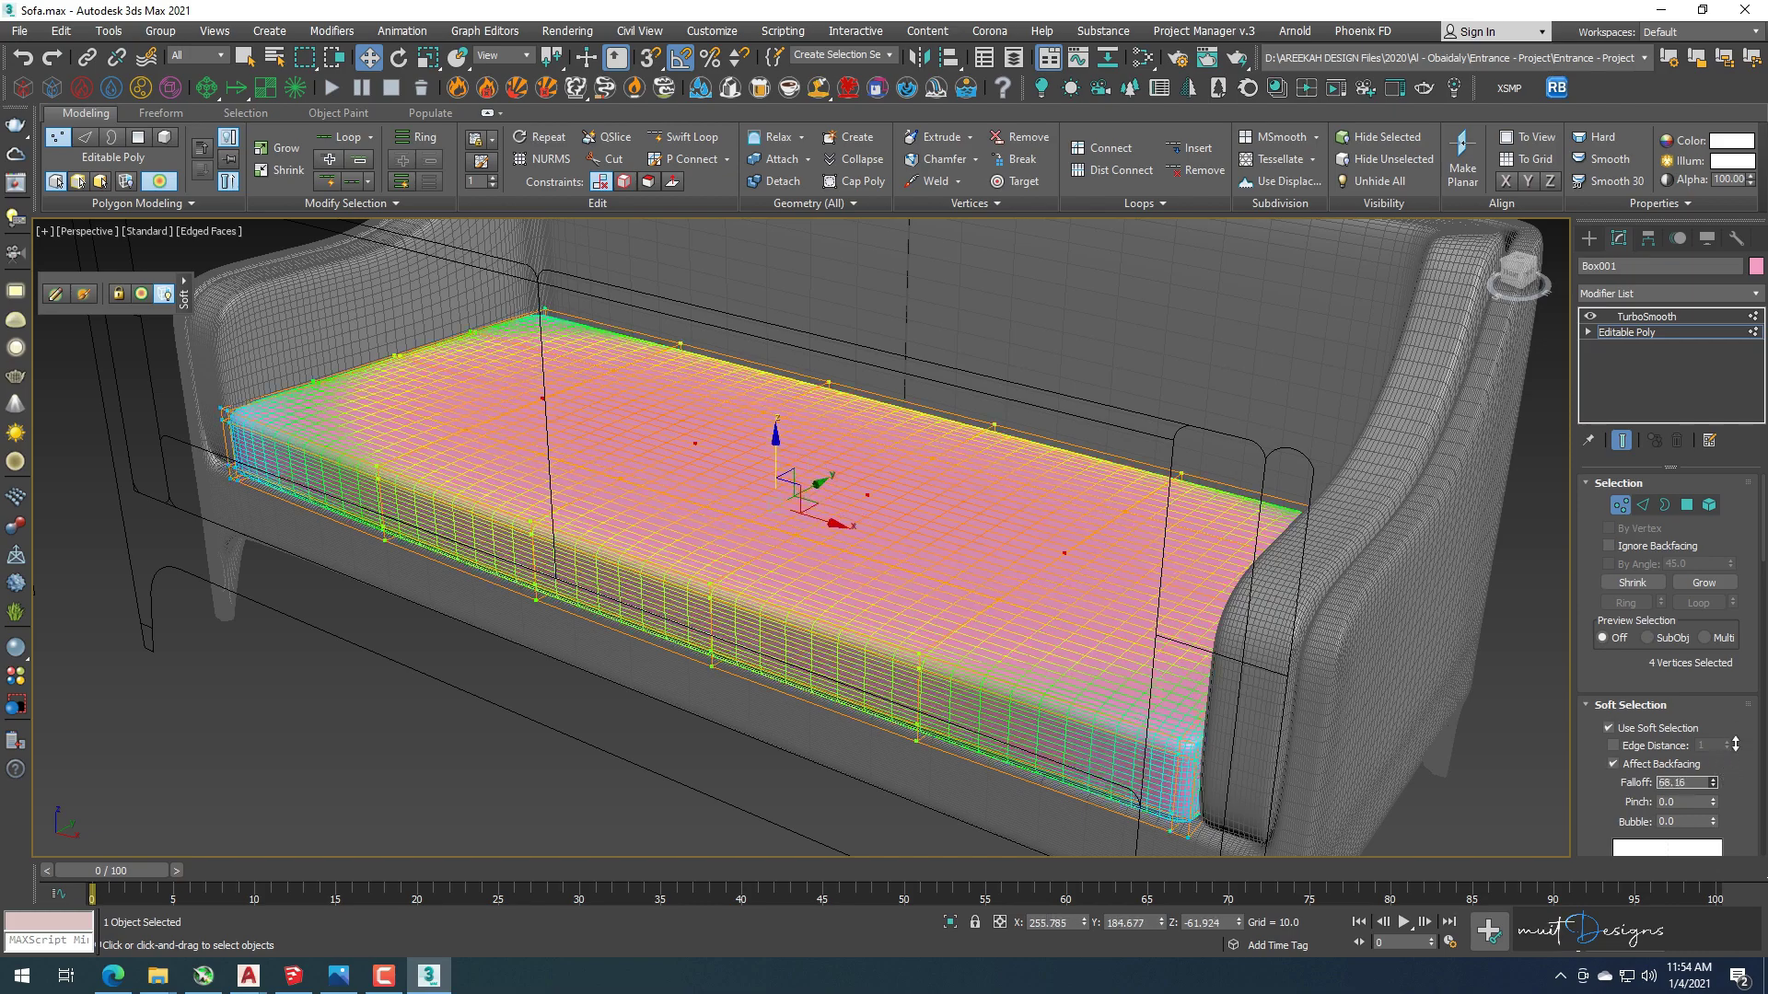
drag(1712, 783, 1739, 773)
key(f)
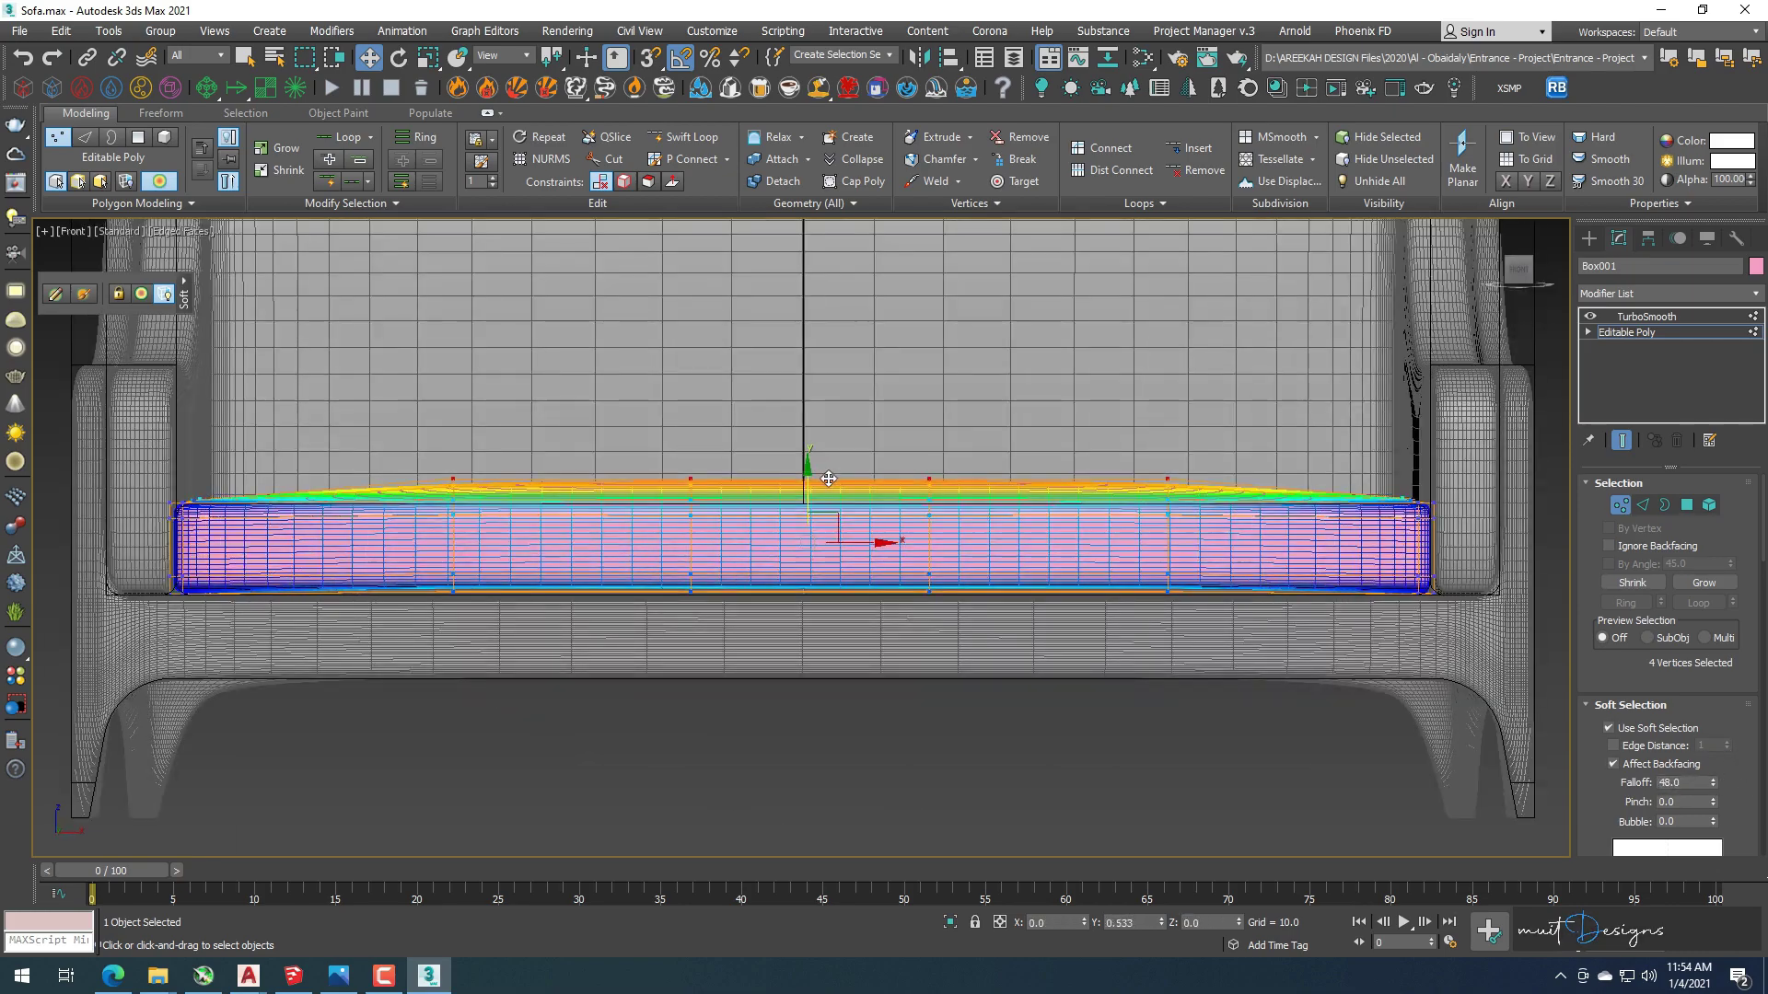
scroll(829, 478, down, 3)
key(p)
click(1105, 738)
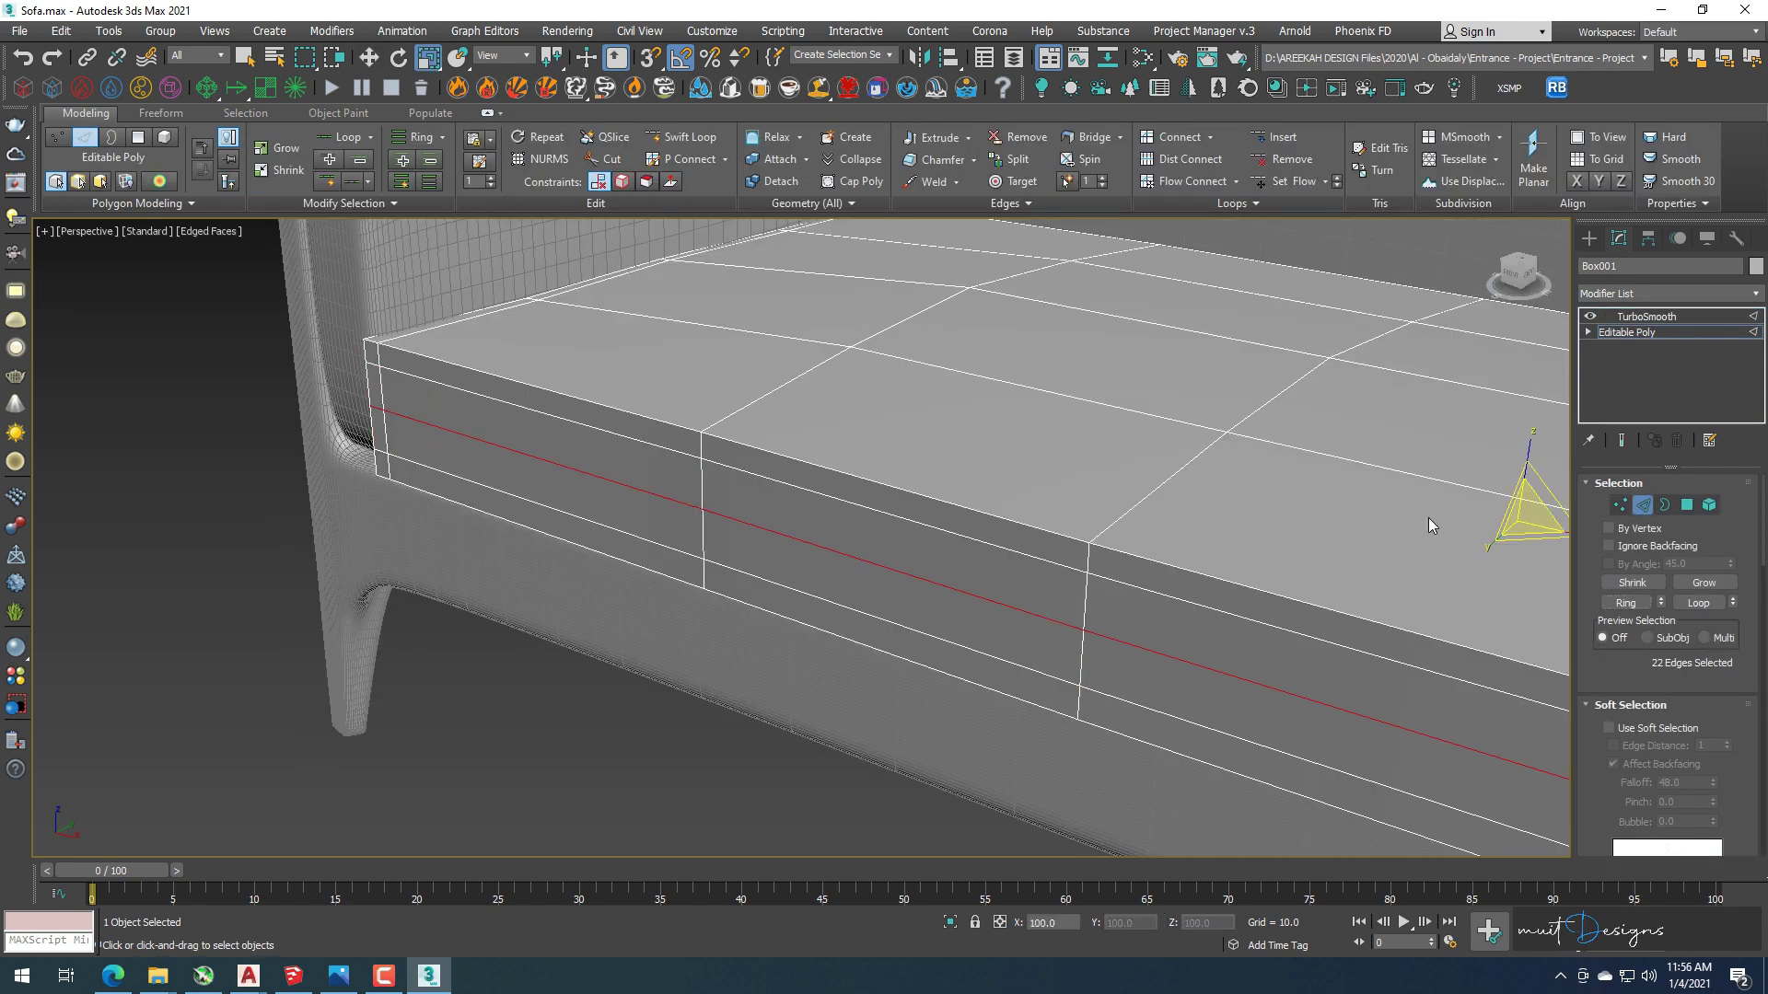
Extrude the cushion's side edge loop into piping with height 8.51.
drag(1536, 515, 1279, 581)
scroll(790, 592, up, 3)
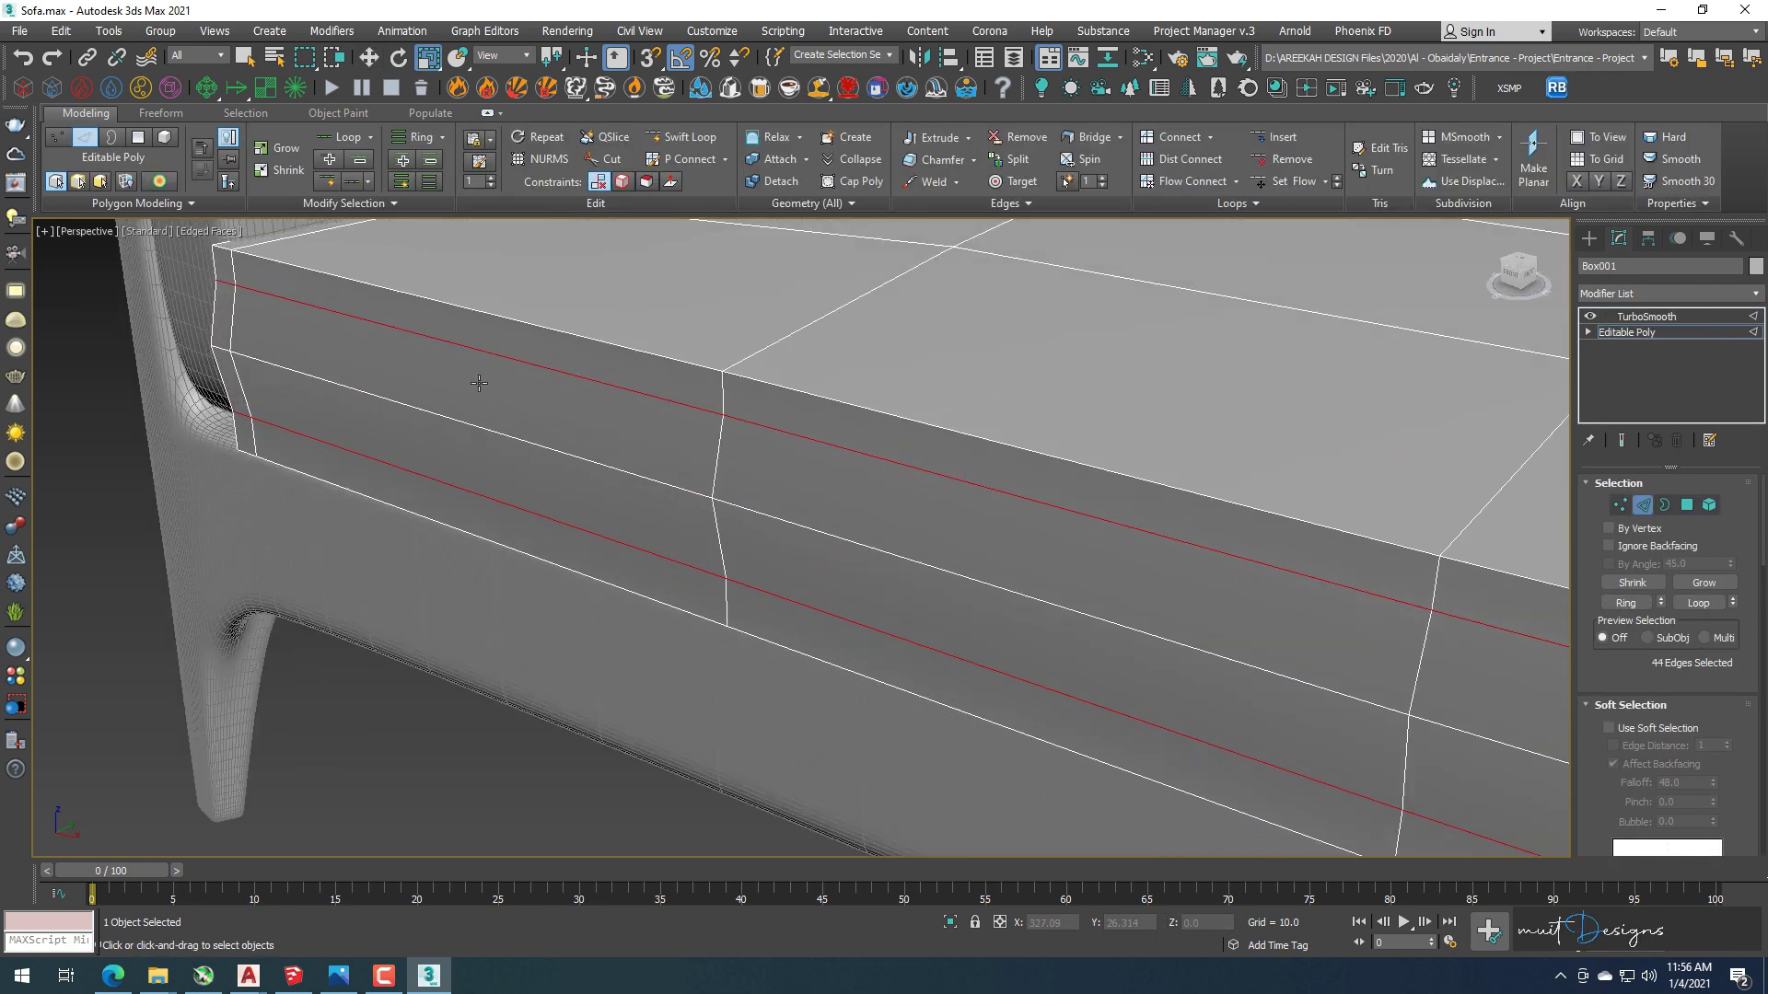
scroll(1667, 644, down, 5)
click(1657, 709)
mouse_move(814, 549)
mouse_down()
mouse_move(814, 645)
mouse_move(825, 604)
mouse_up()
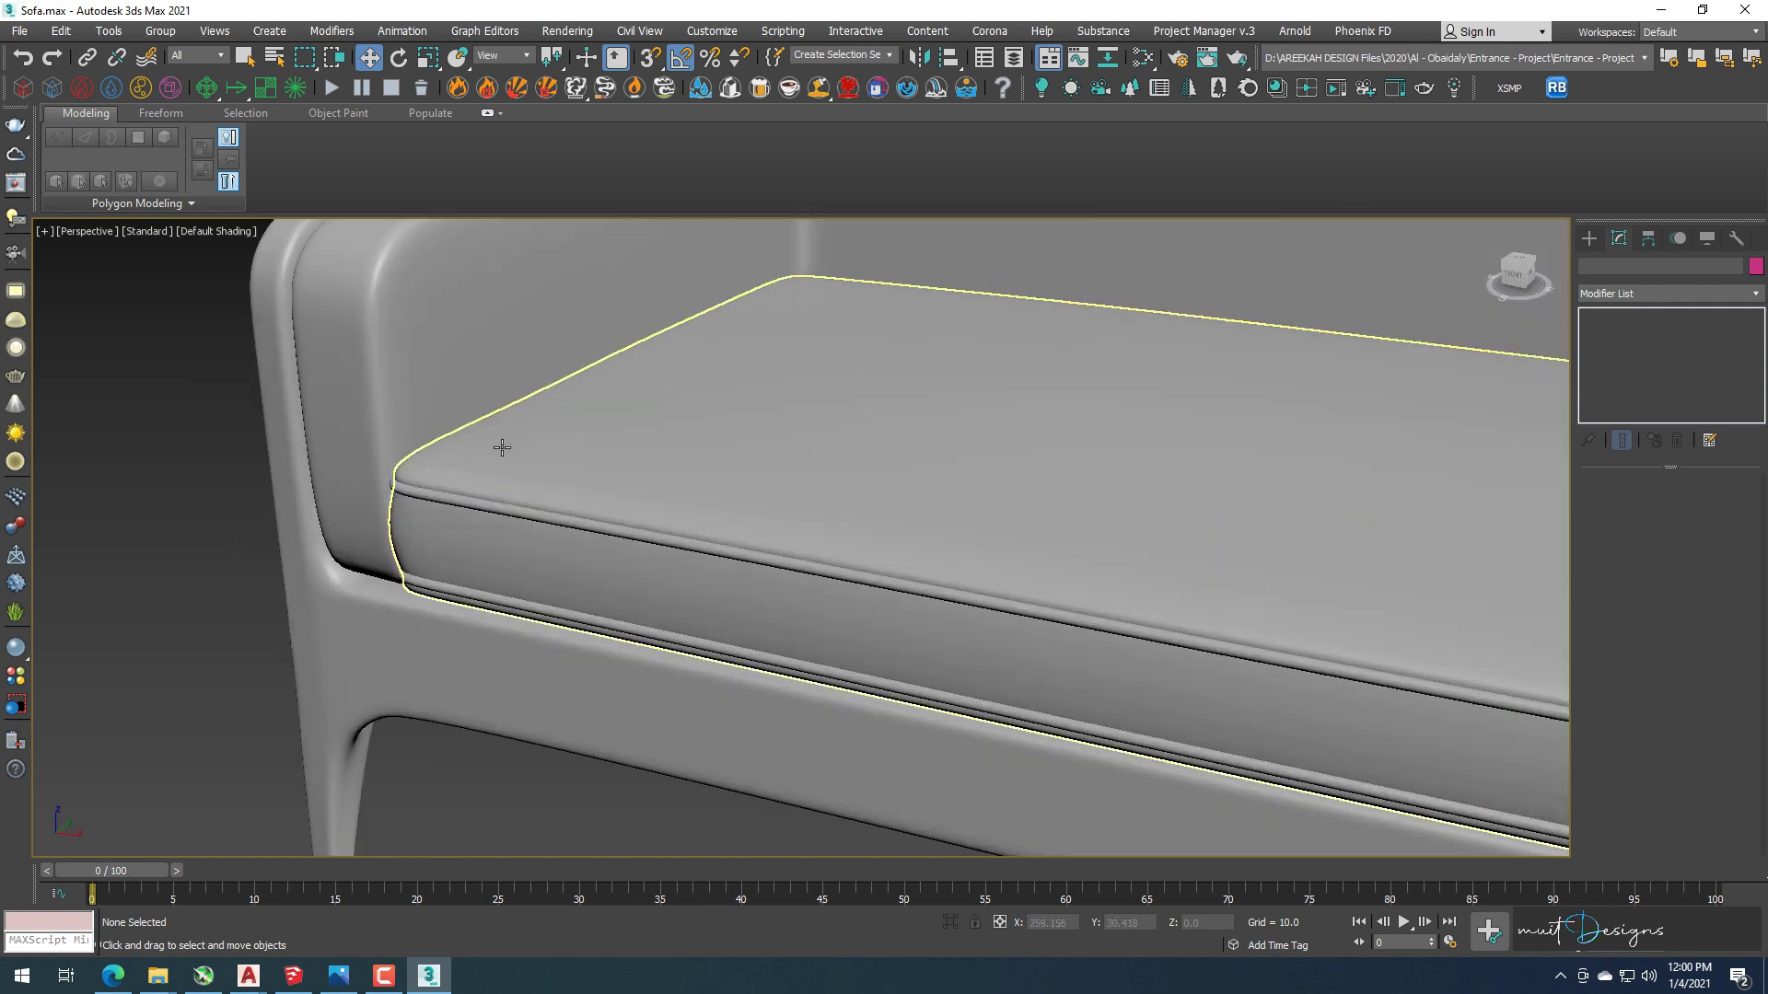
Show the wireframe and return to the mirrored sofa body's arm edges.
key(F4)
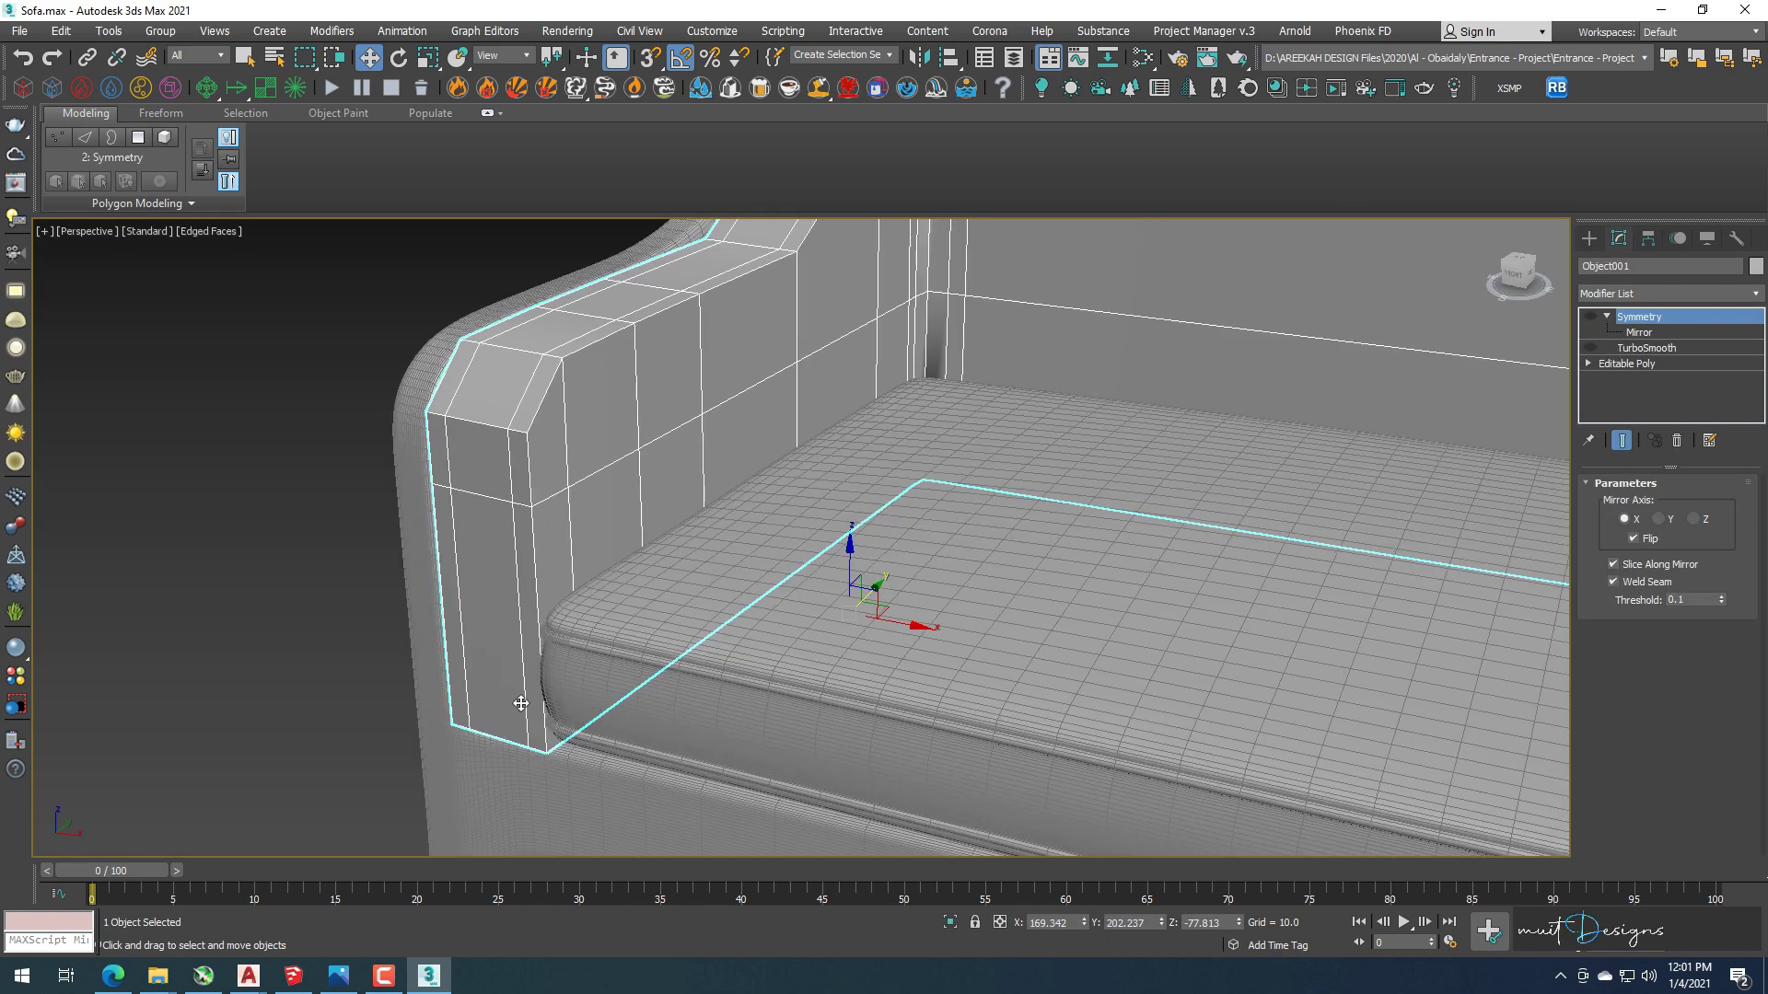
key(2)
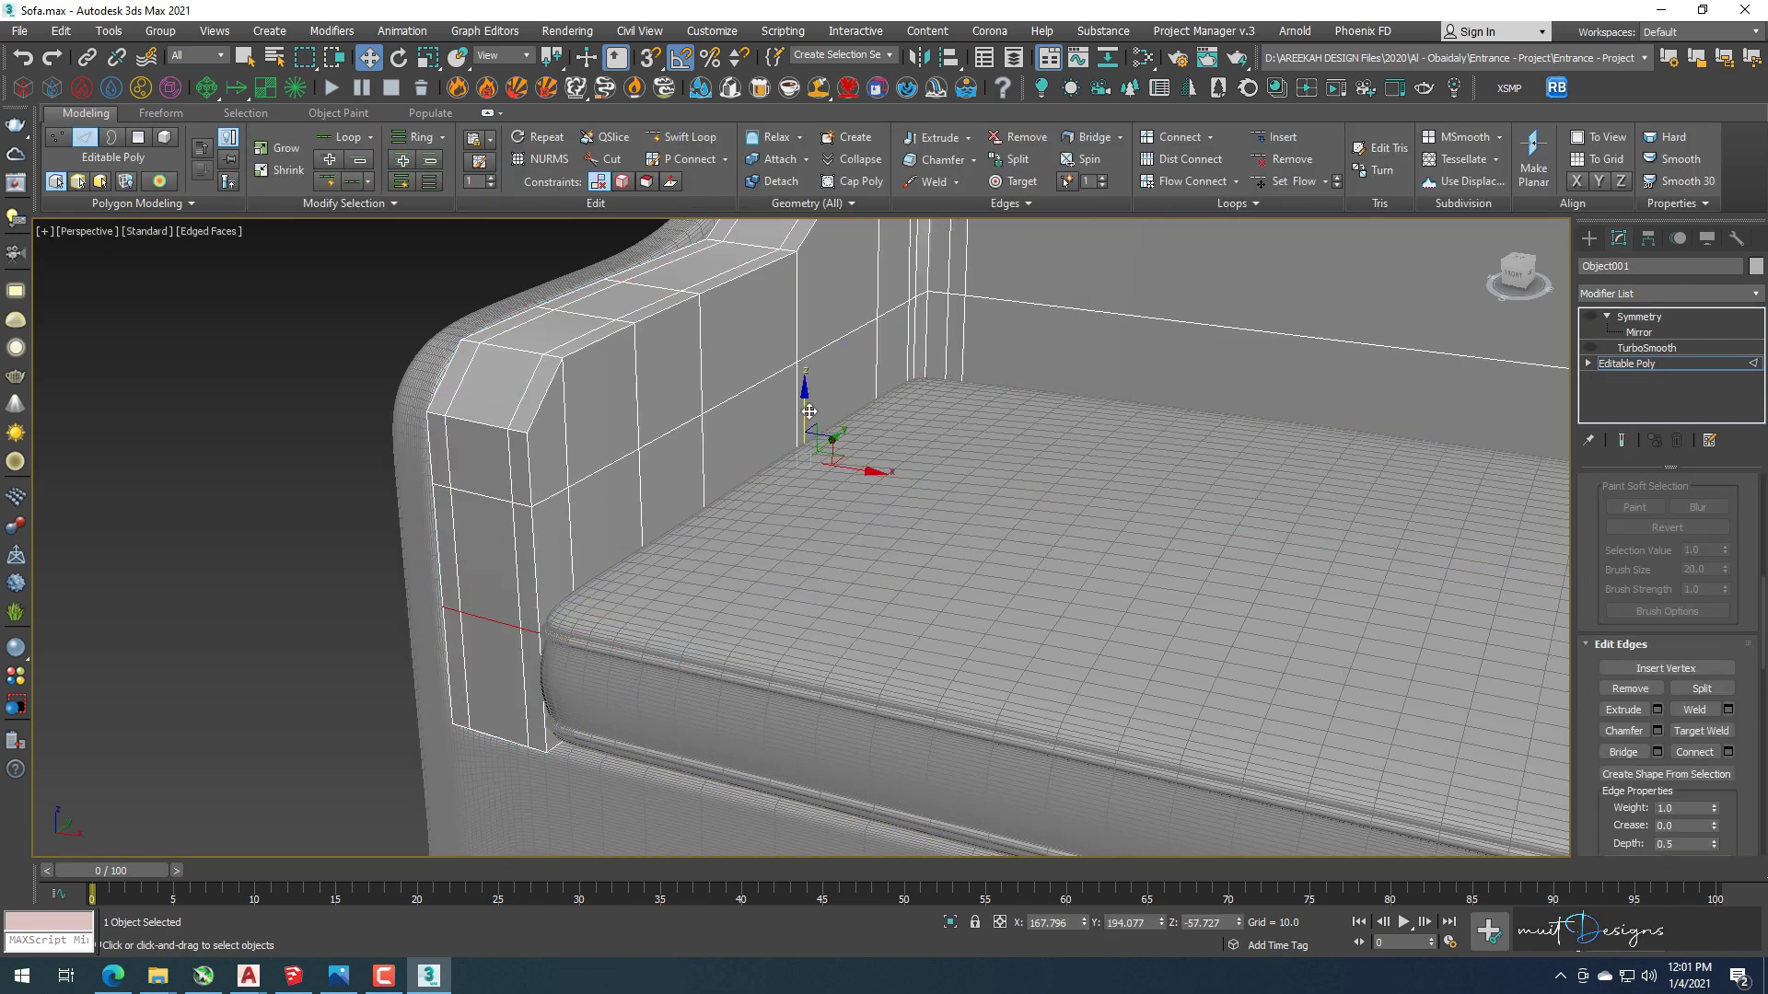
key(ctrl+z)
alt+middle_drag(750, 442, 672, 486)
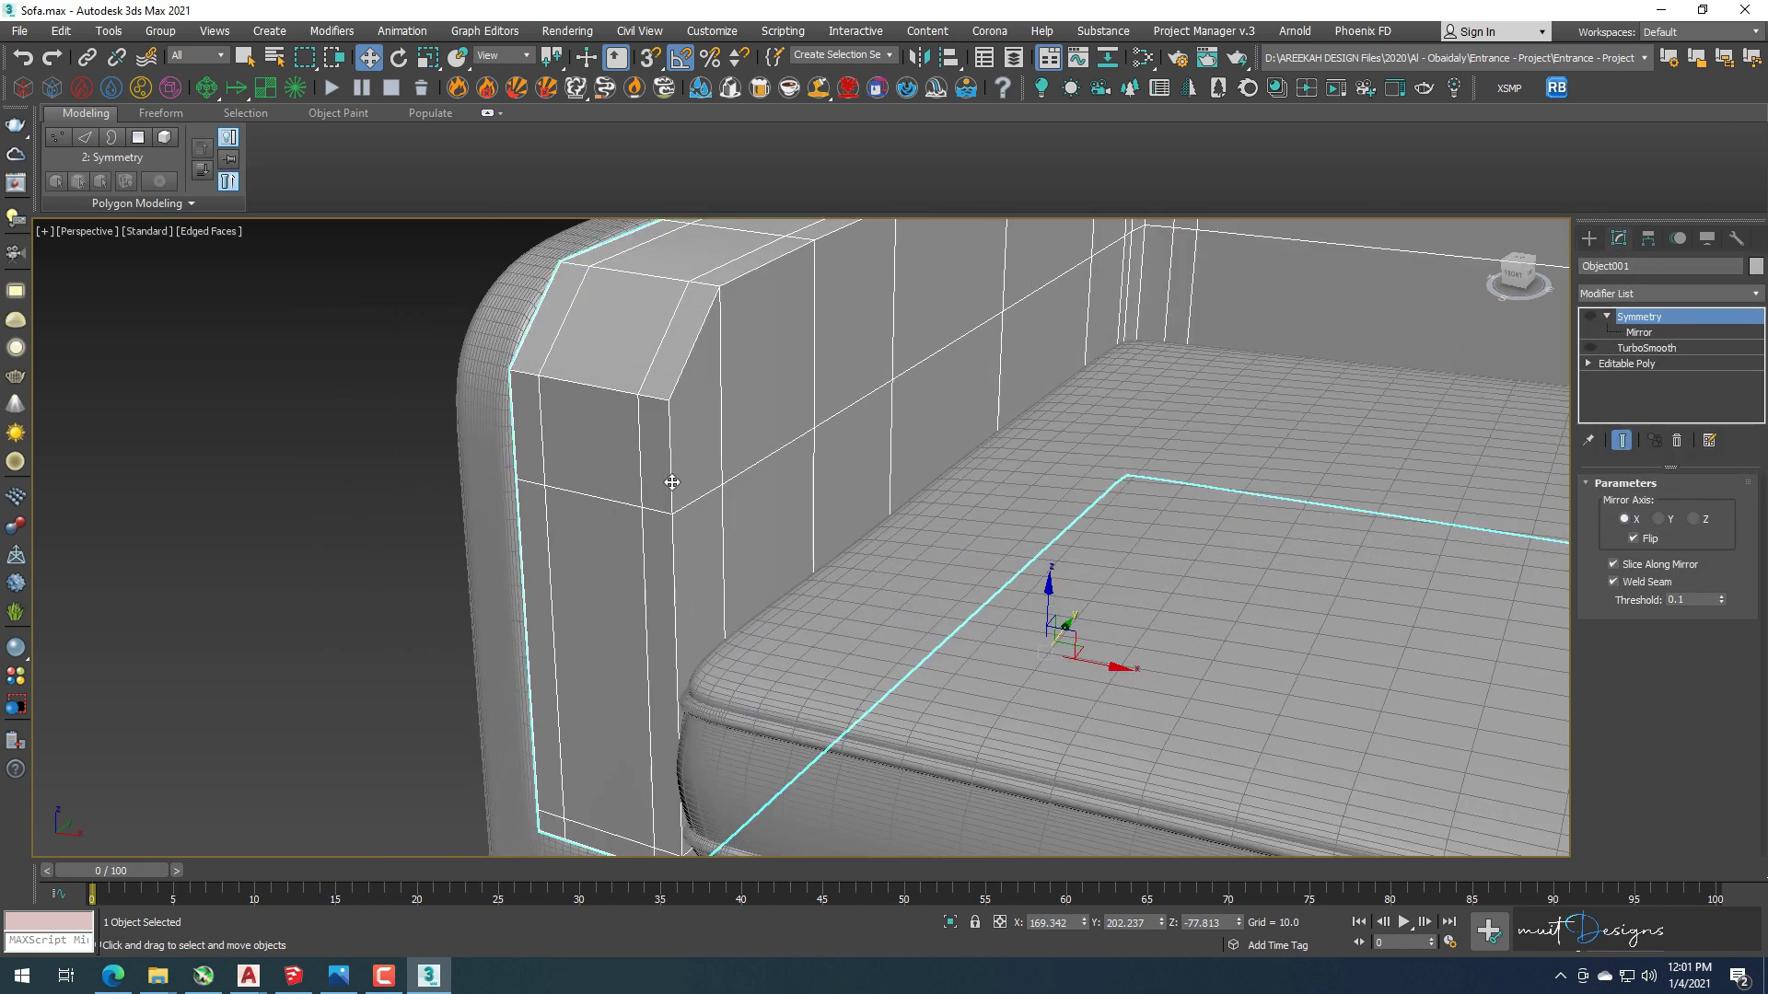
scroll(682, 451, up, 2)
scroll(682, 452, up, 2)
key(2)
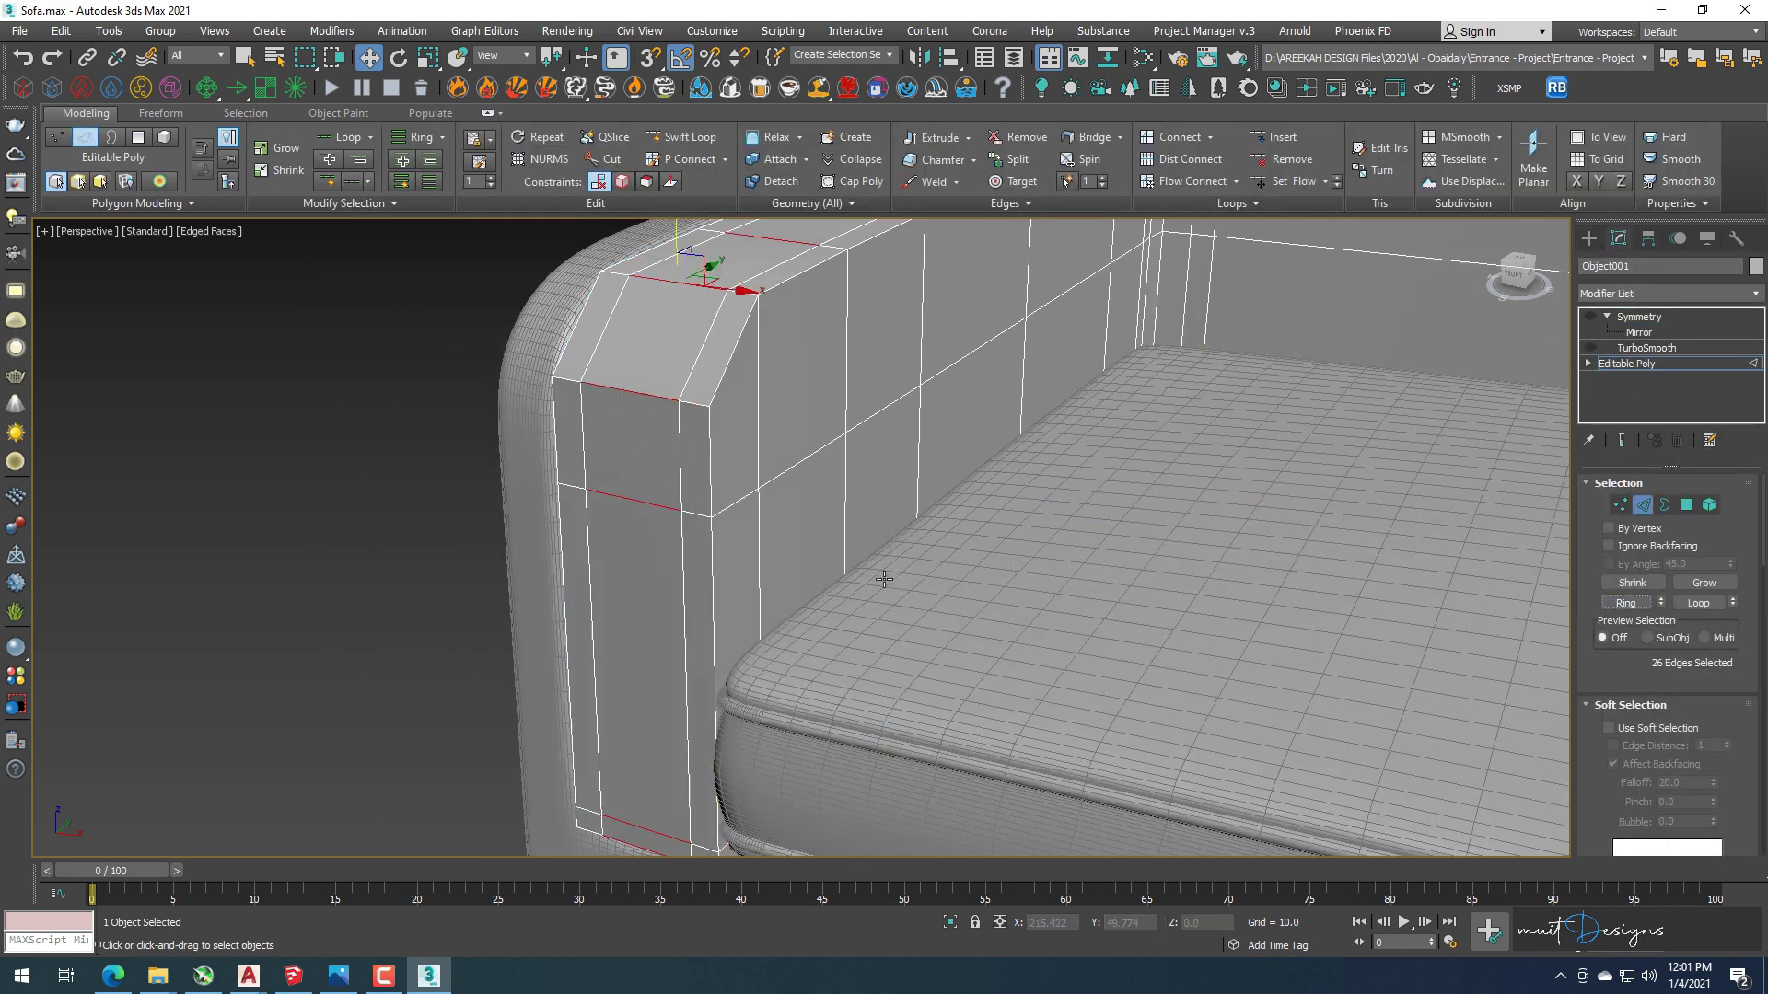
Scale the arm's edge loop to 103%, adjust it, and hide the wireframe.
drag(1034, 306, 1036, 304)
key(w)
alt+middle_drag(997, 326, 673, 450)
scroll(673, 449, up, 3)
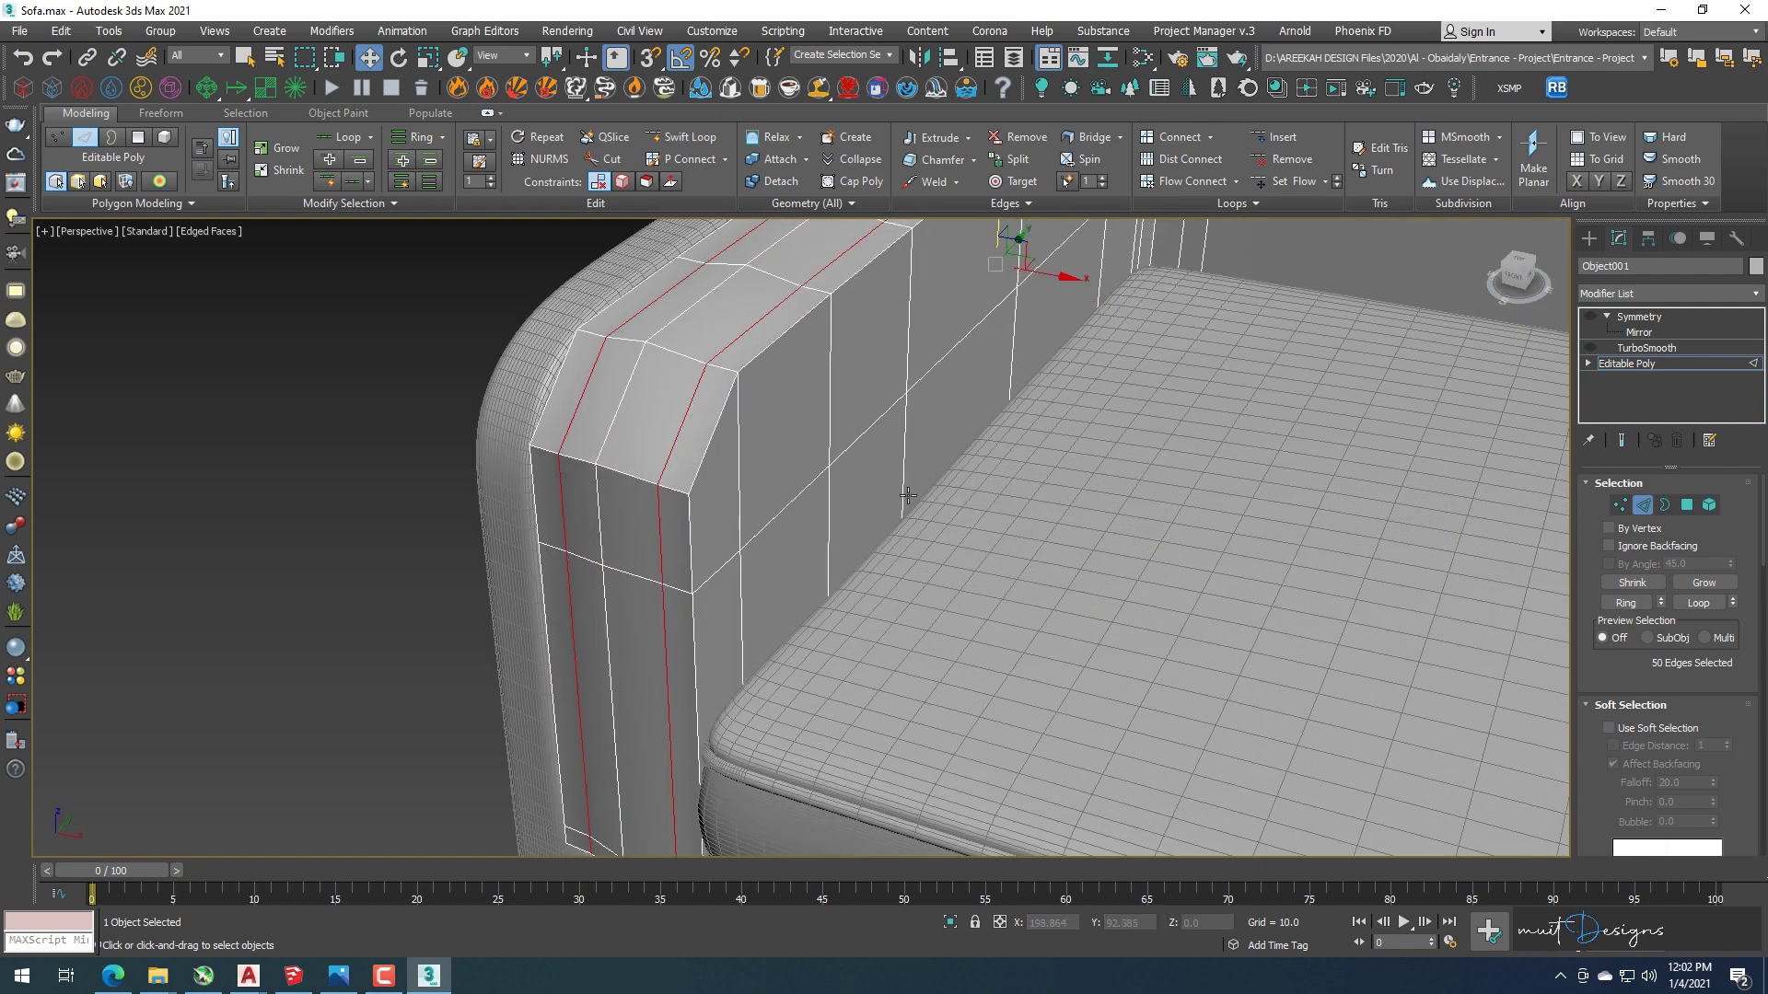
middle_drag(907, 495, 861, 427)
scroll(1706, 772, down, 5)
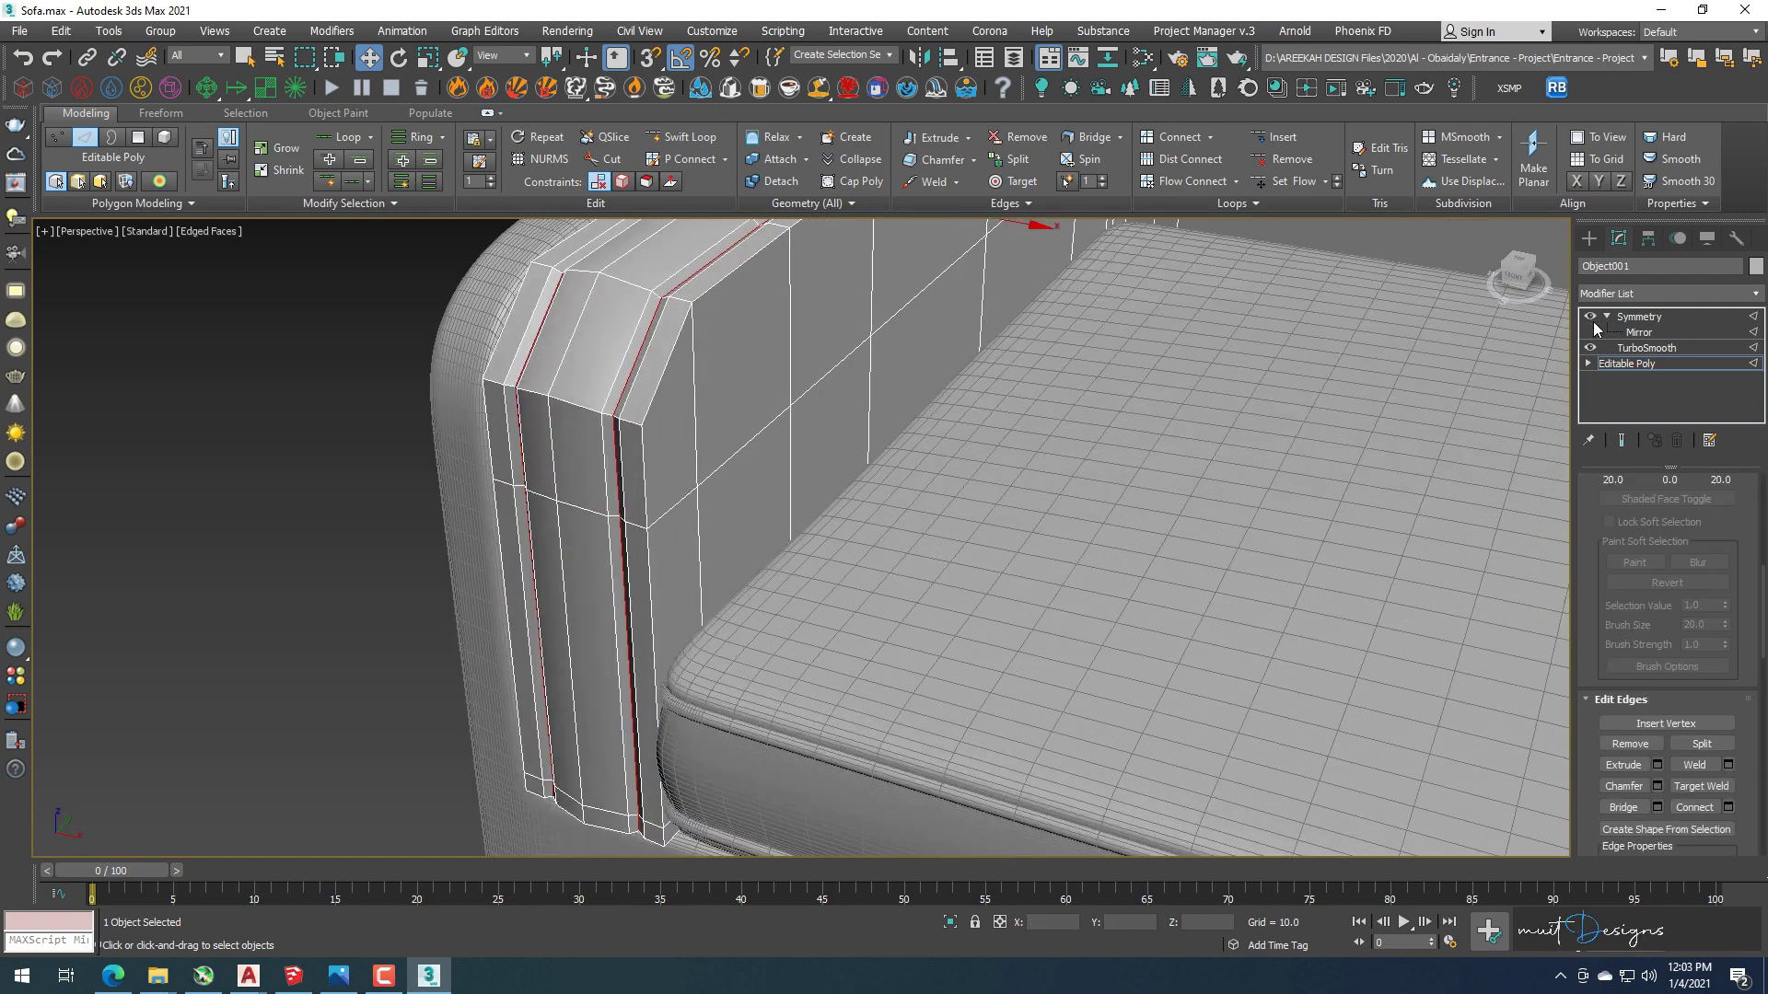
click(1589, 238)
key(F4)
scroll(585, 391, down, 5)
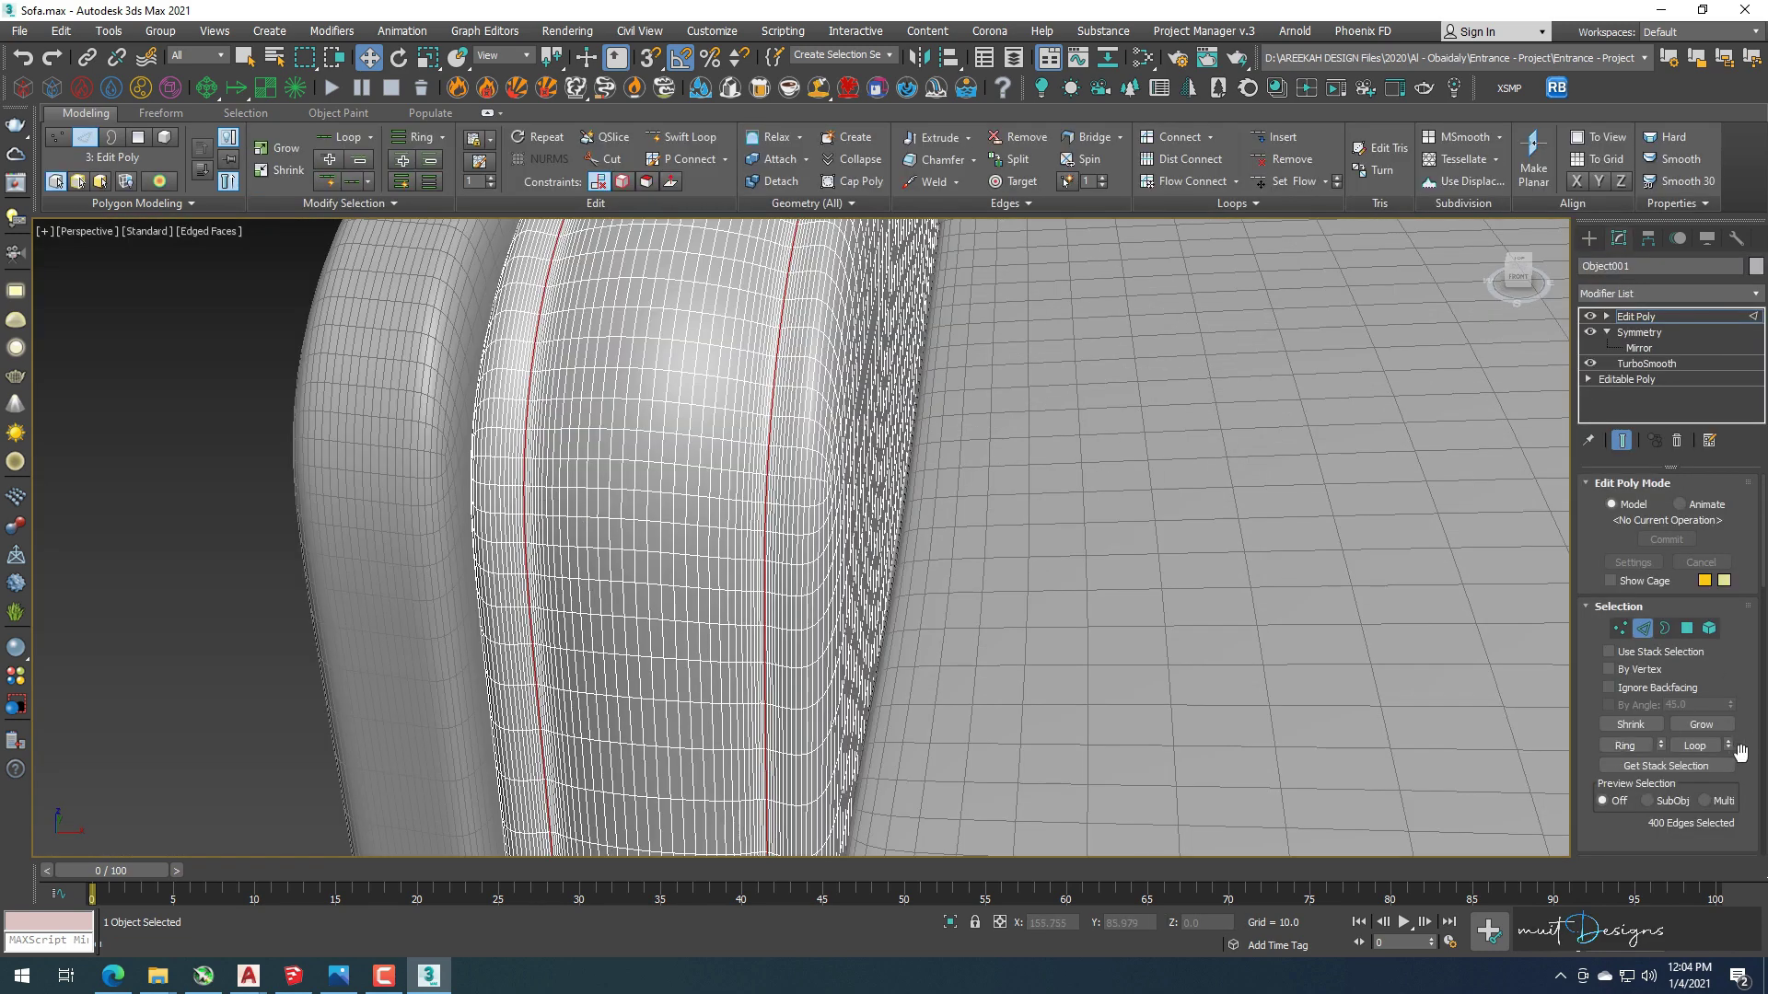
Bring up the options for the sofa body's Symmetry modifier.
scroll(1740, 753, down, 2)
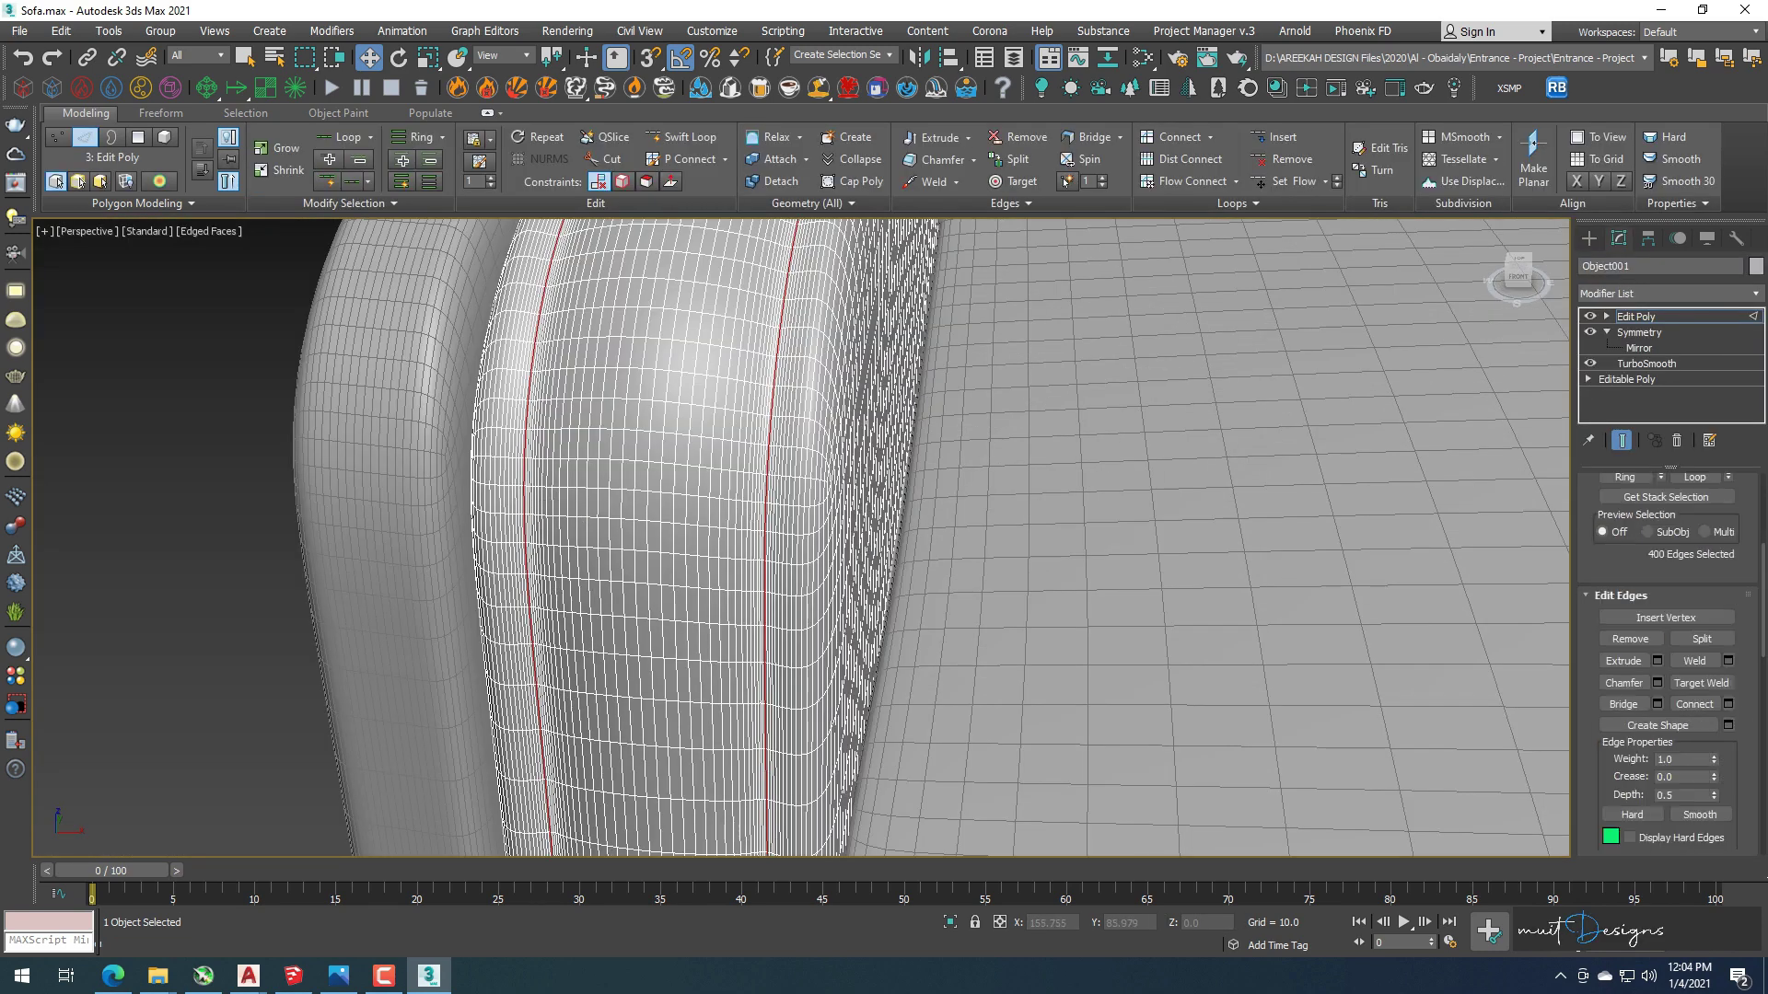
scroll(1740, 753, down, 1)
scroll(1740, 753, down, 1)
scroll(1740, 753, down, 1)
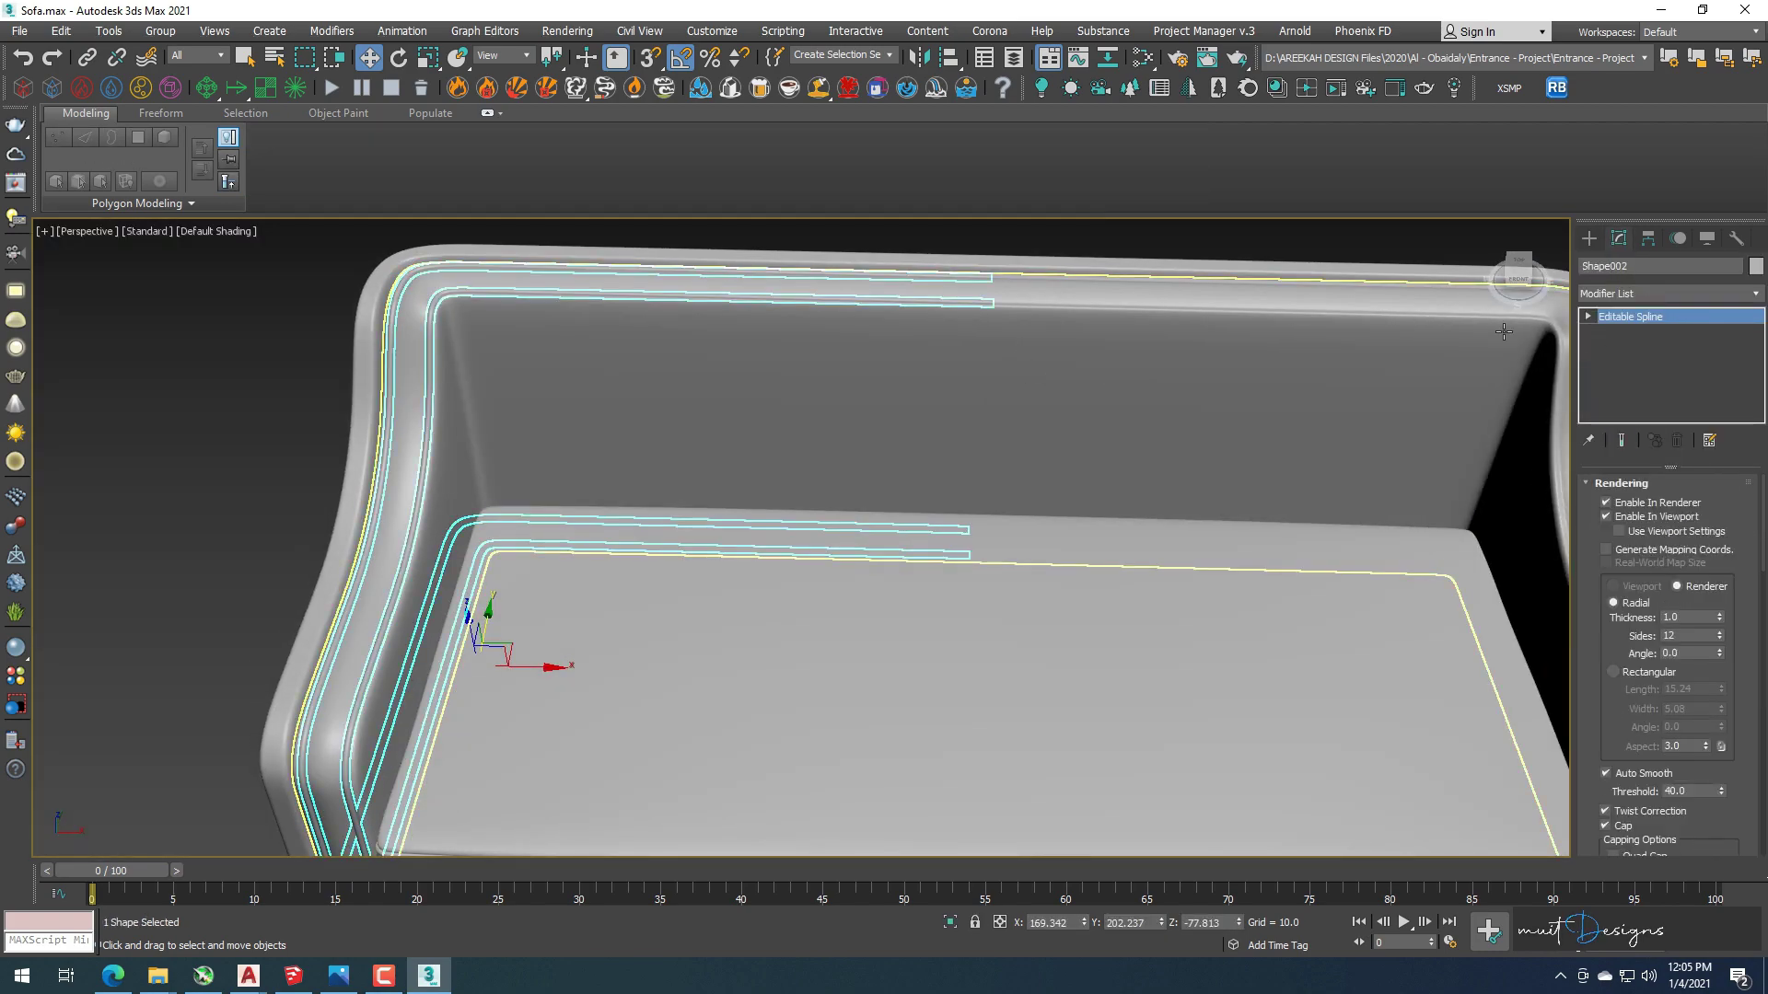
right_click(1618, 333)
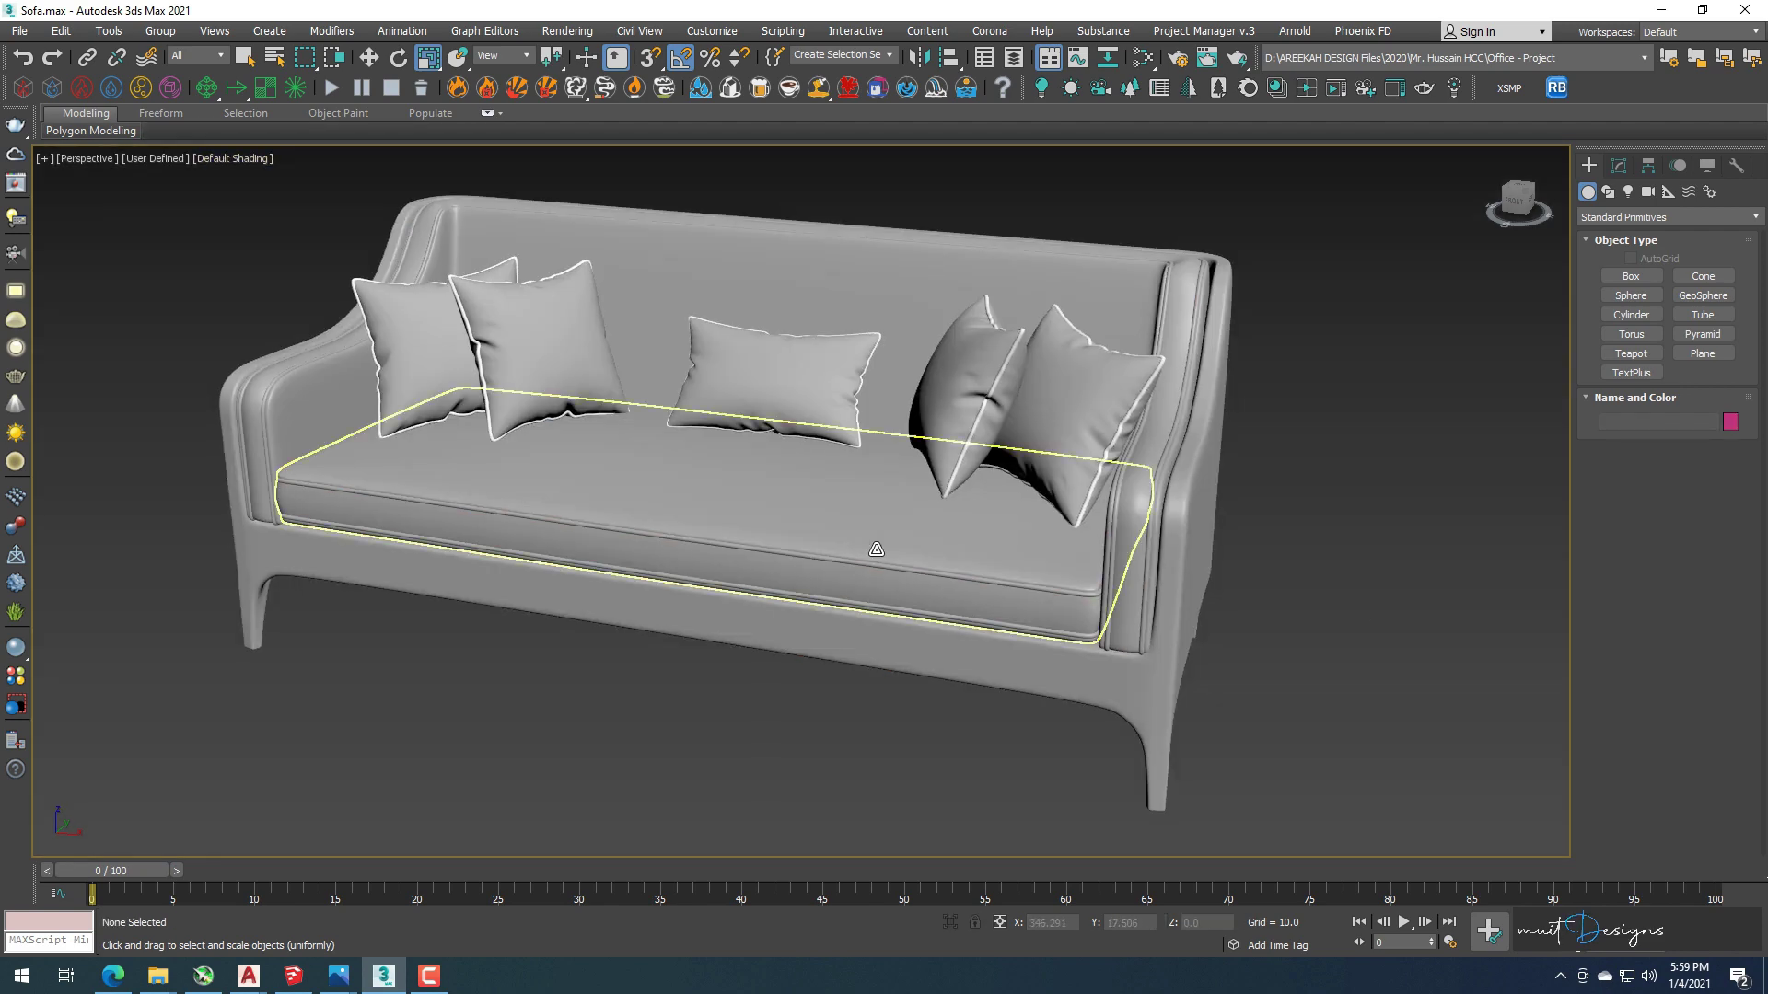
View the sofa nearly from the front and bring up the Rendering menu.
mouse_move(714, 481)
alt+middle_down()
mouse_move(840, 742)
mouse_move(911, 622)
alt+middle_up()
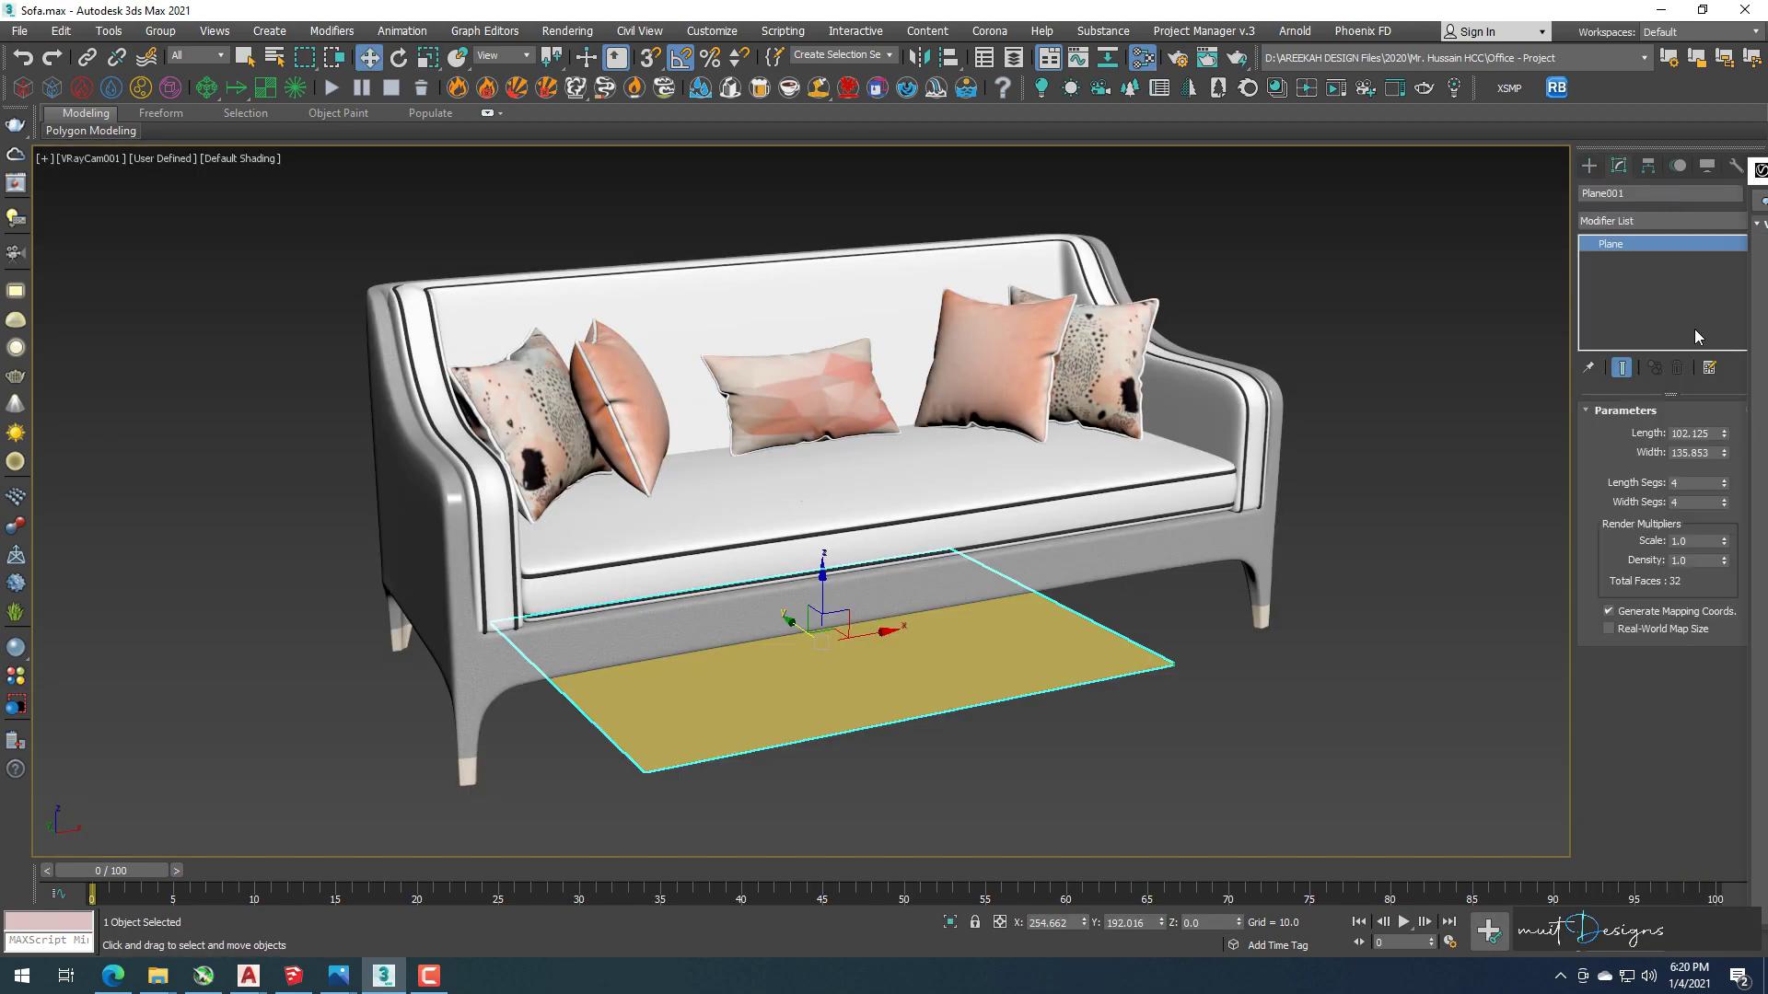
click(215, 30)
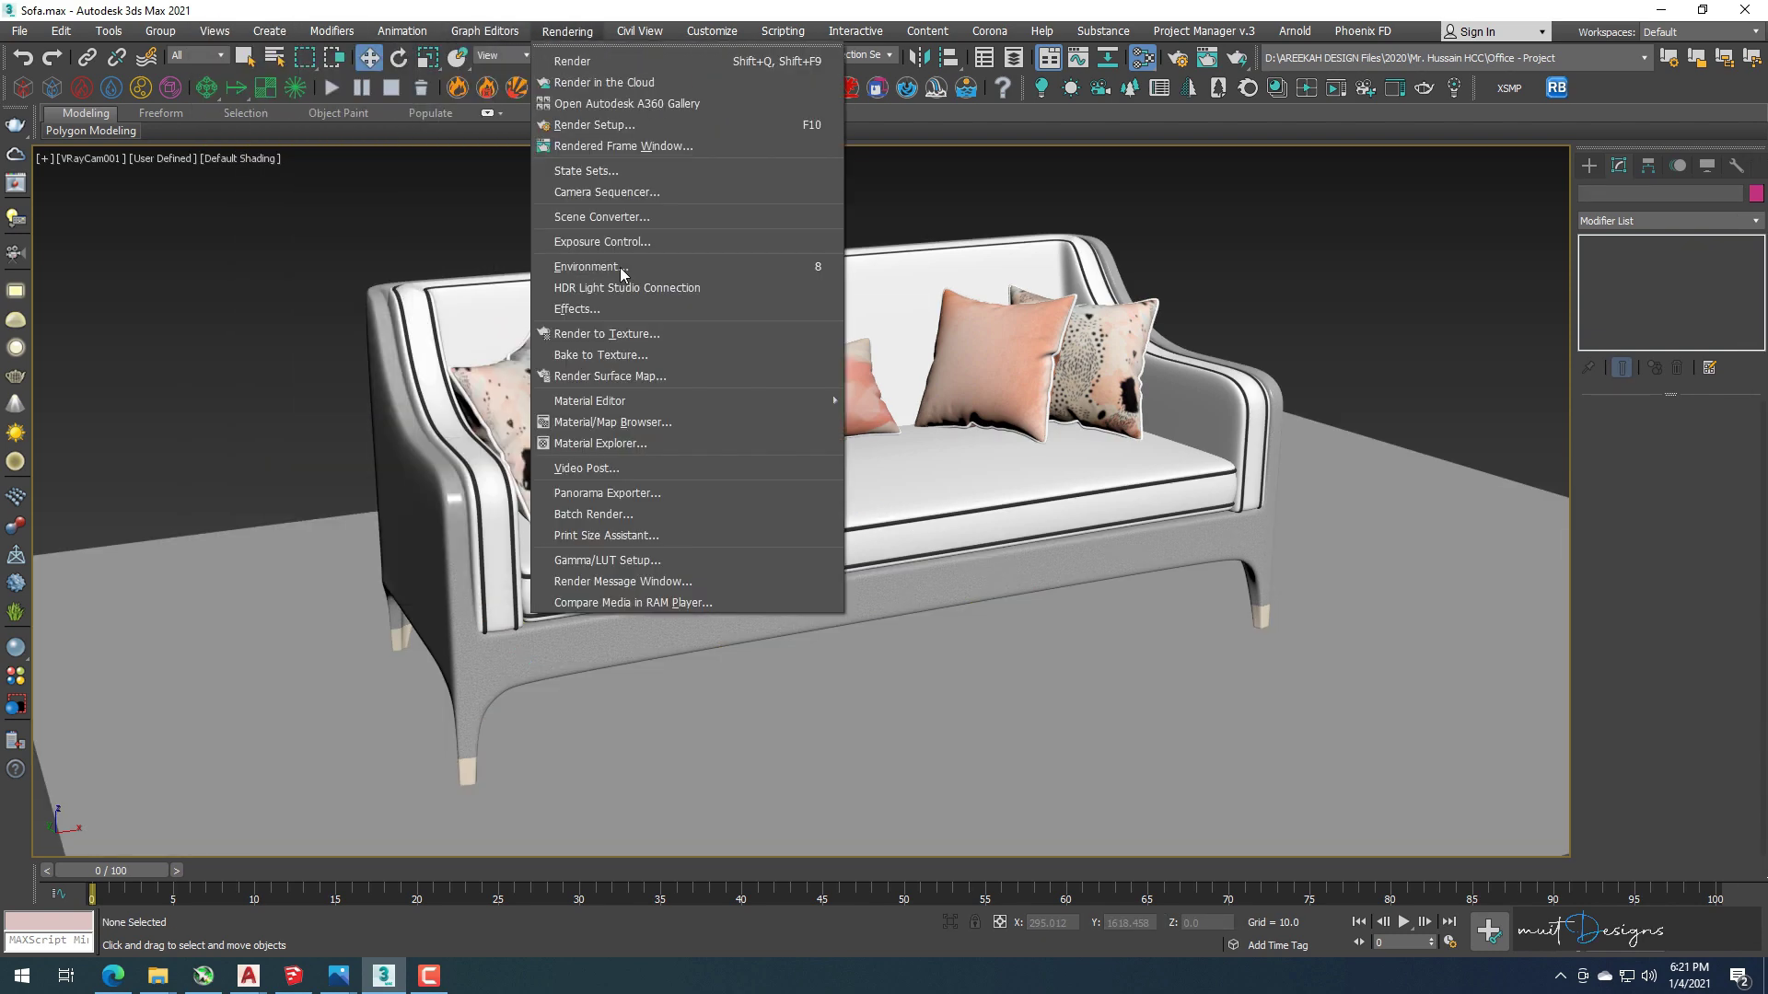
Connect to HDR Light Studio and start its live render preview.
click(627, 288)
click(92, 409)
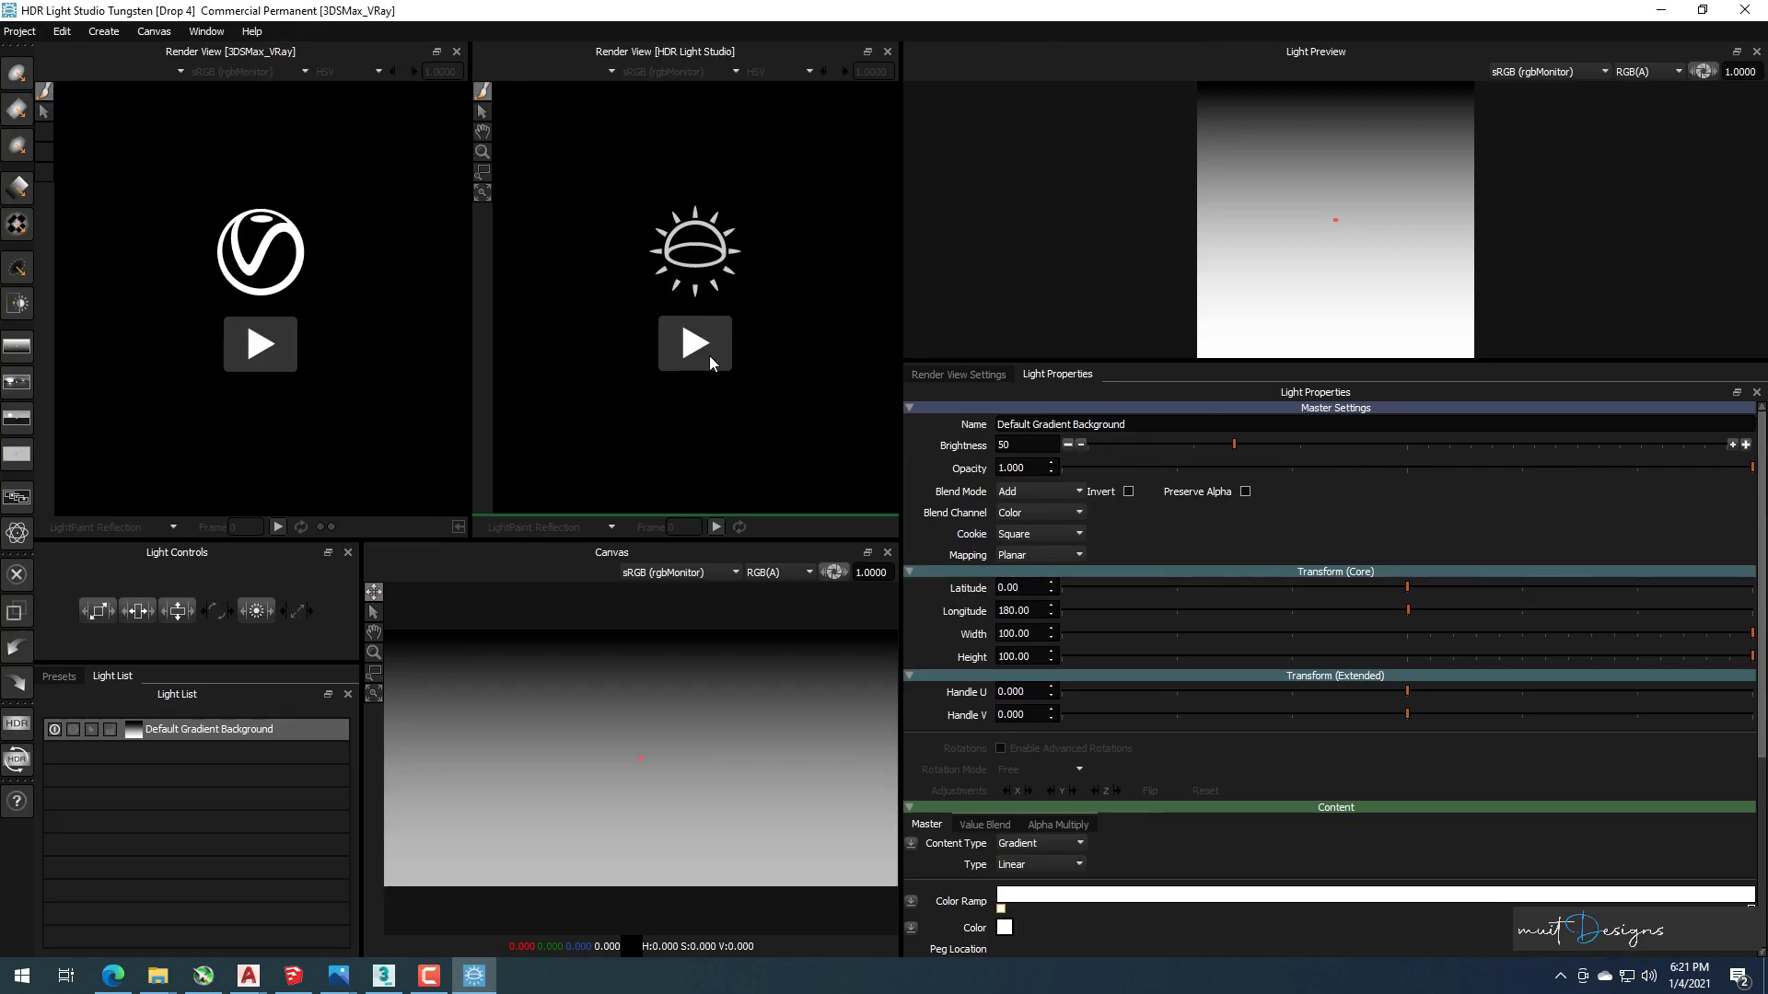
click(709, 359)
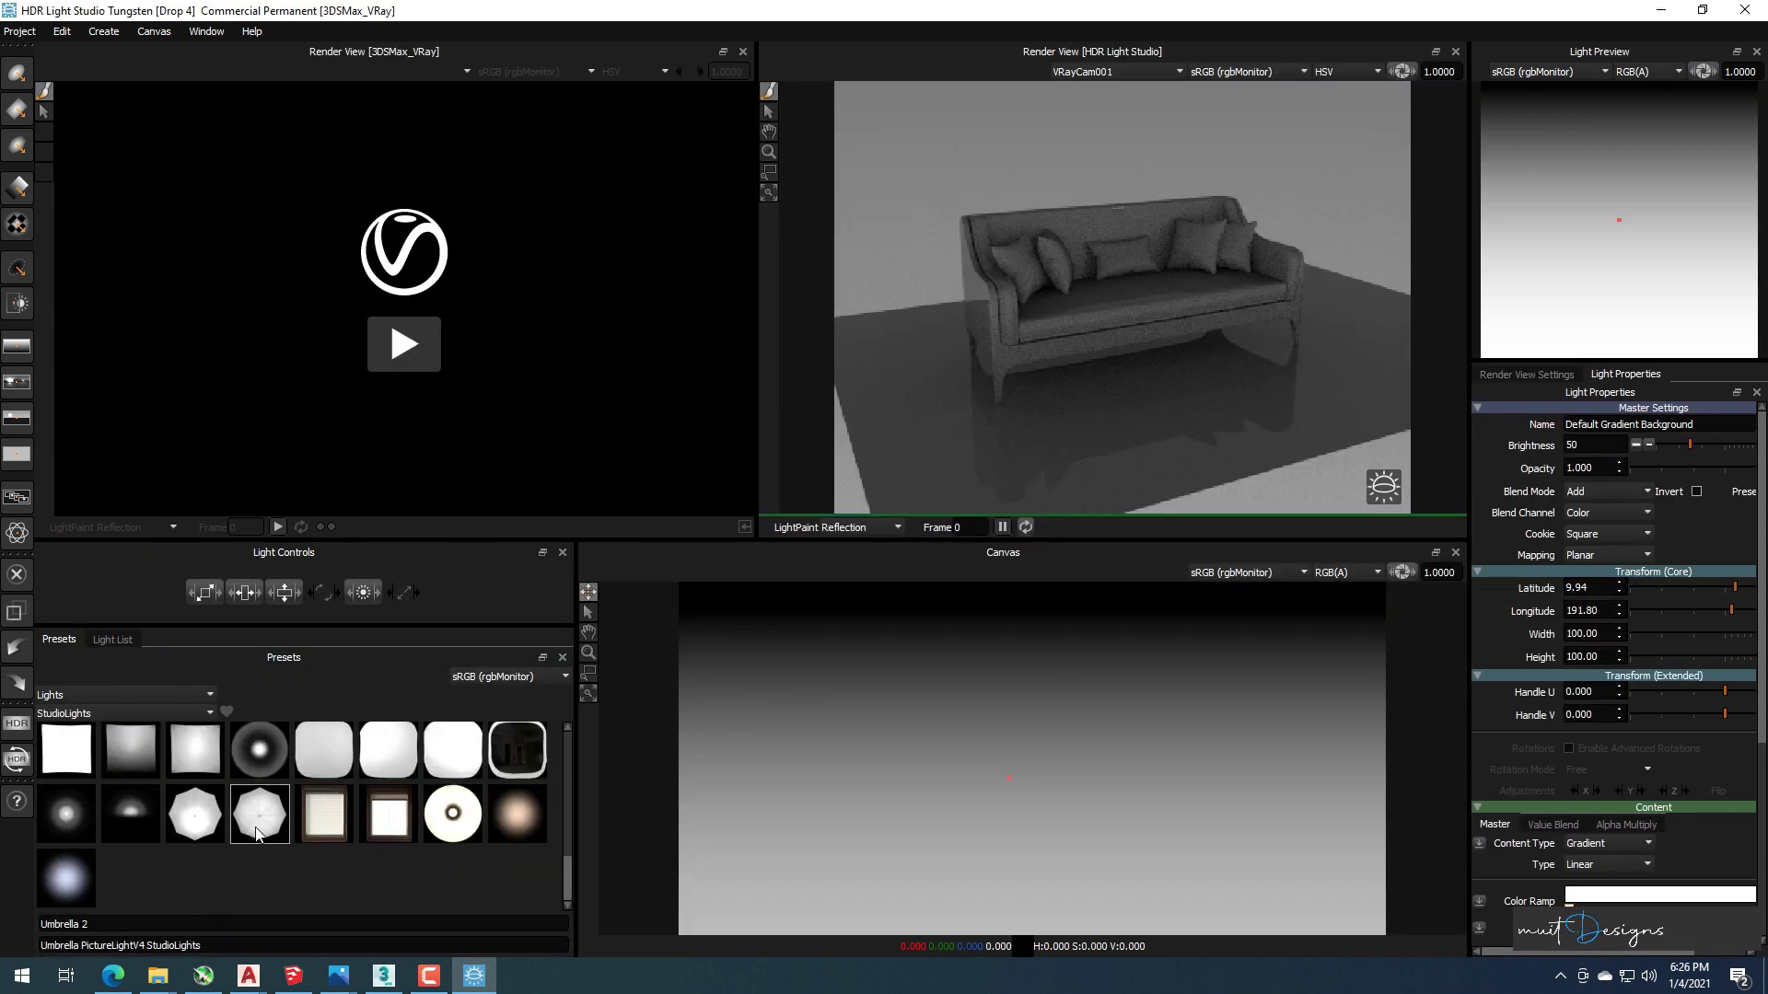
scroll(257, 833, up, 2)
Place softbox, soft zebra and flat lights on the sofa, with softbox brightness 554.
drag(988, 288, 994, 285)
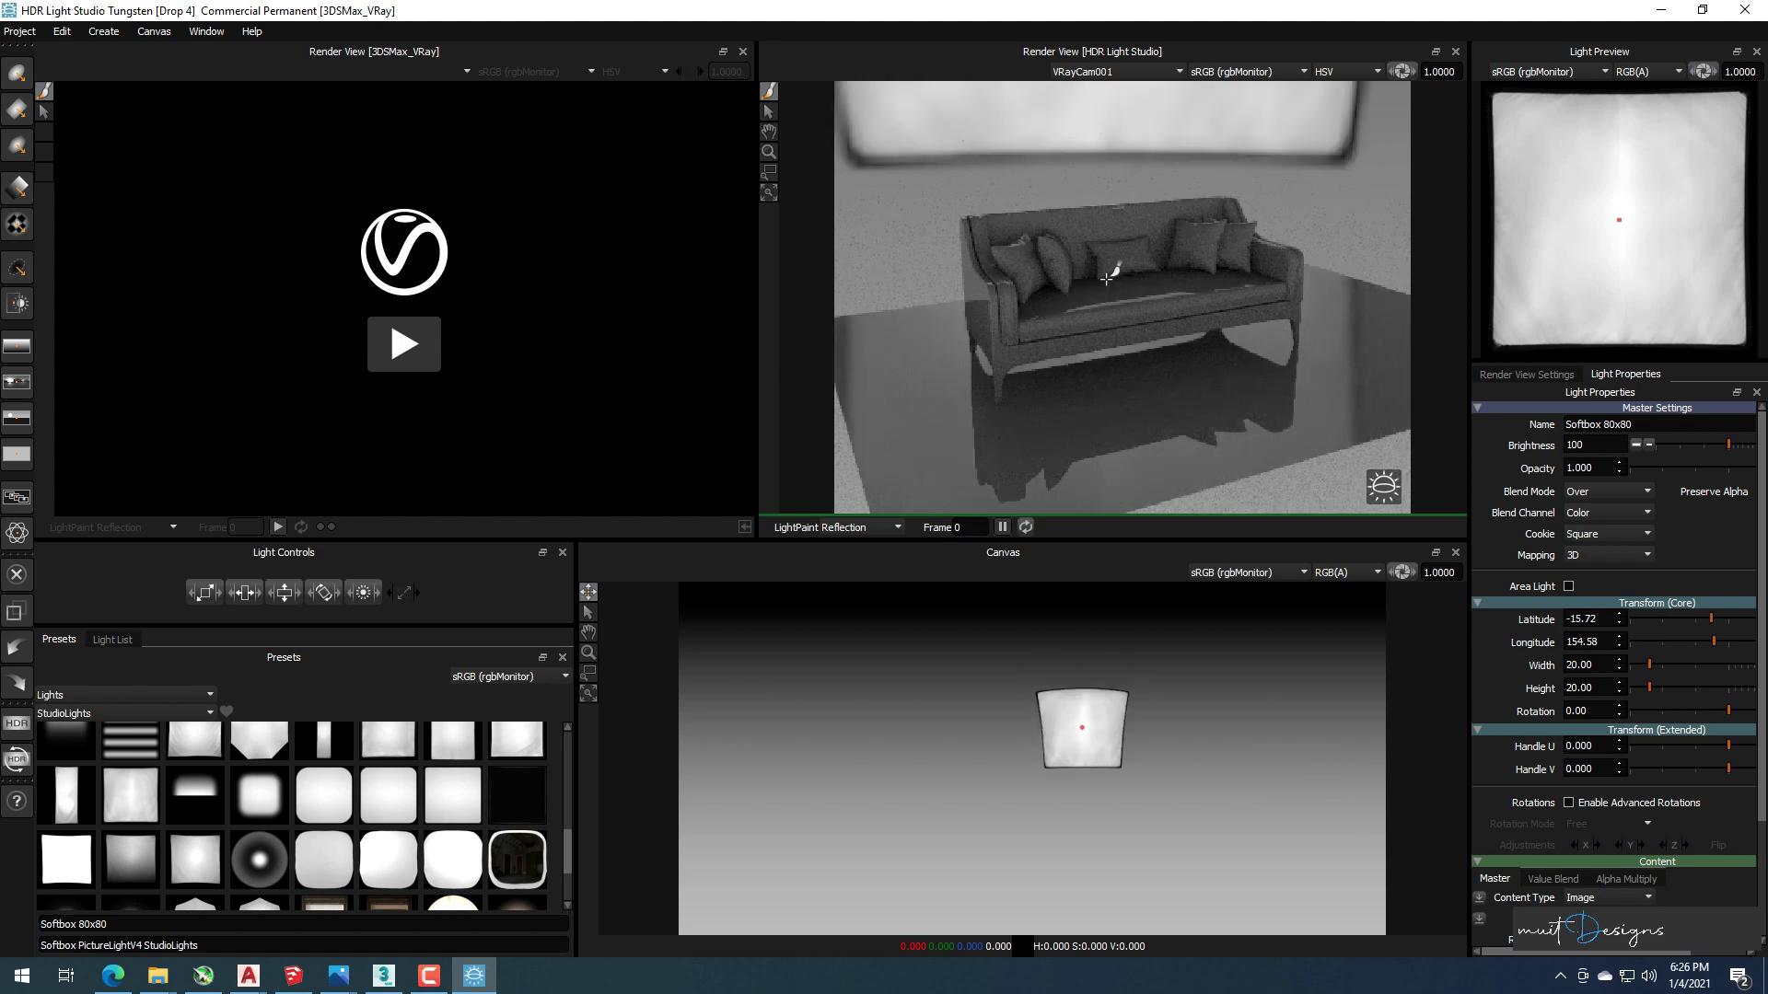
click(130, 740)
drag(67, 877, 1105, 198)
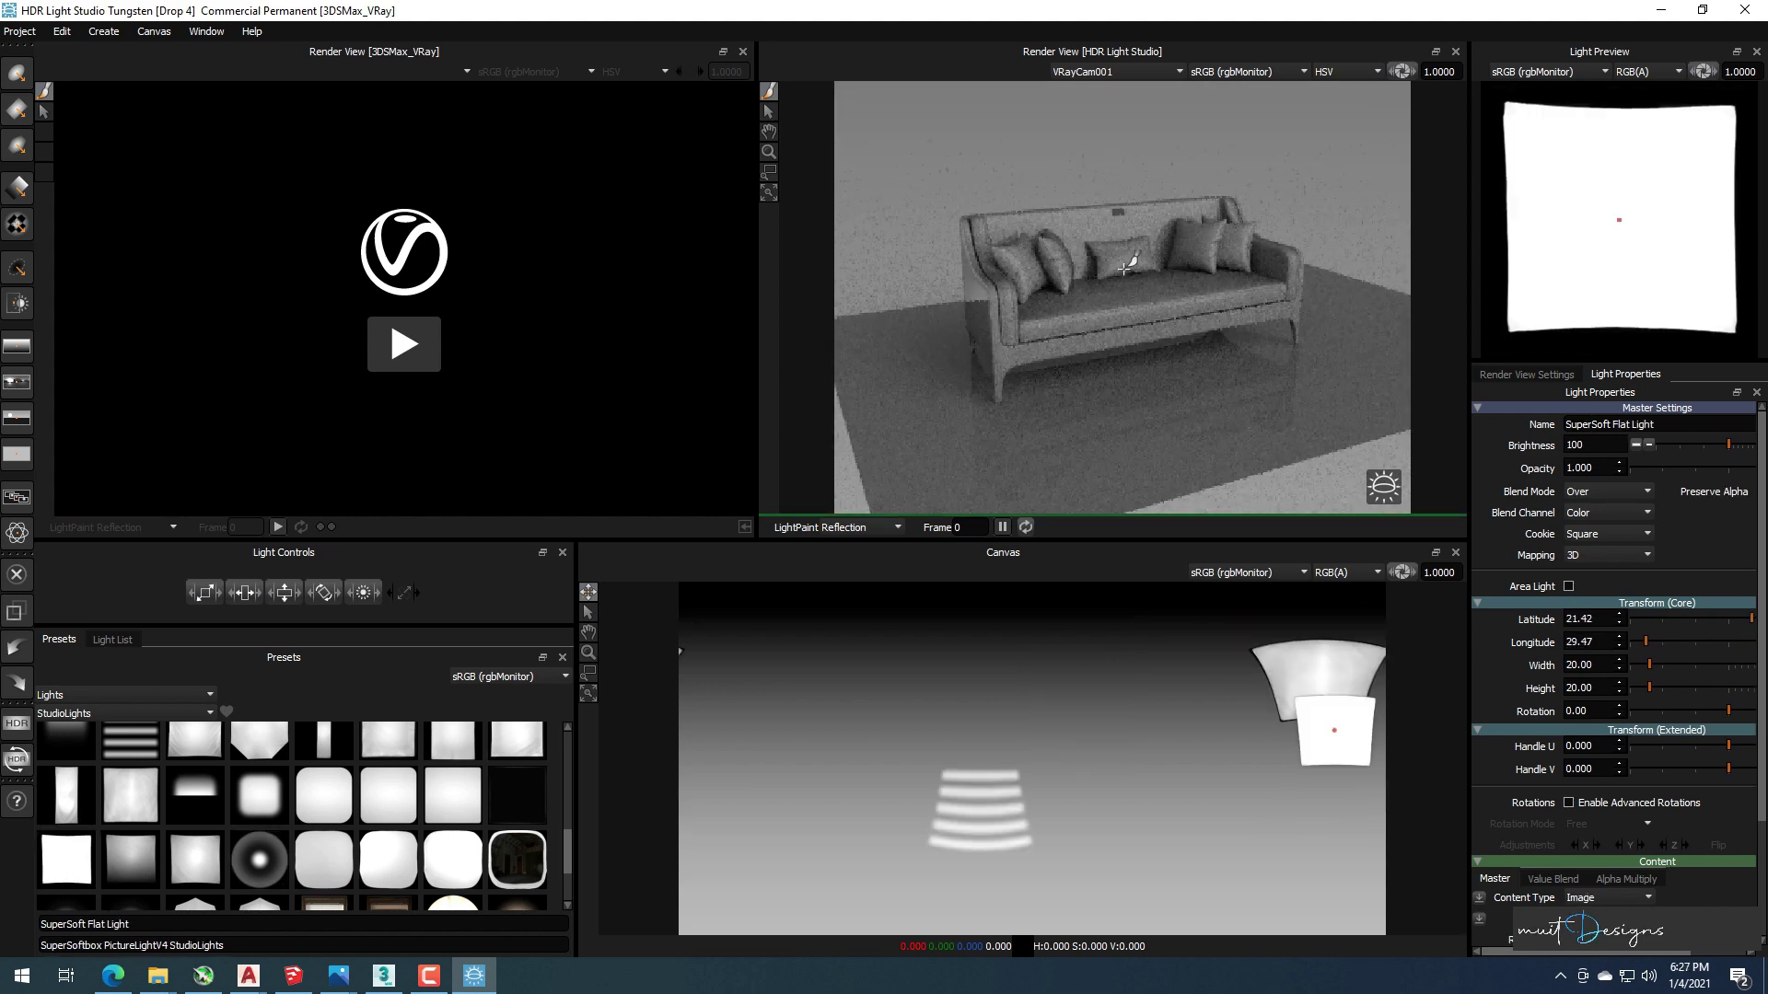
click(1116, 242)
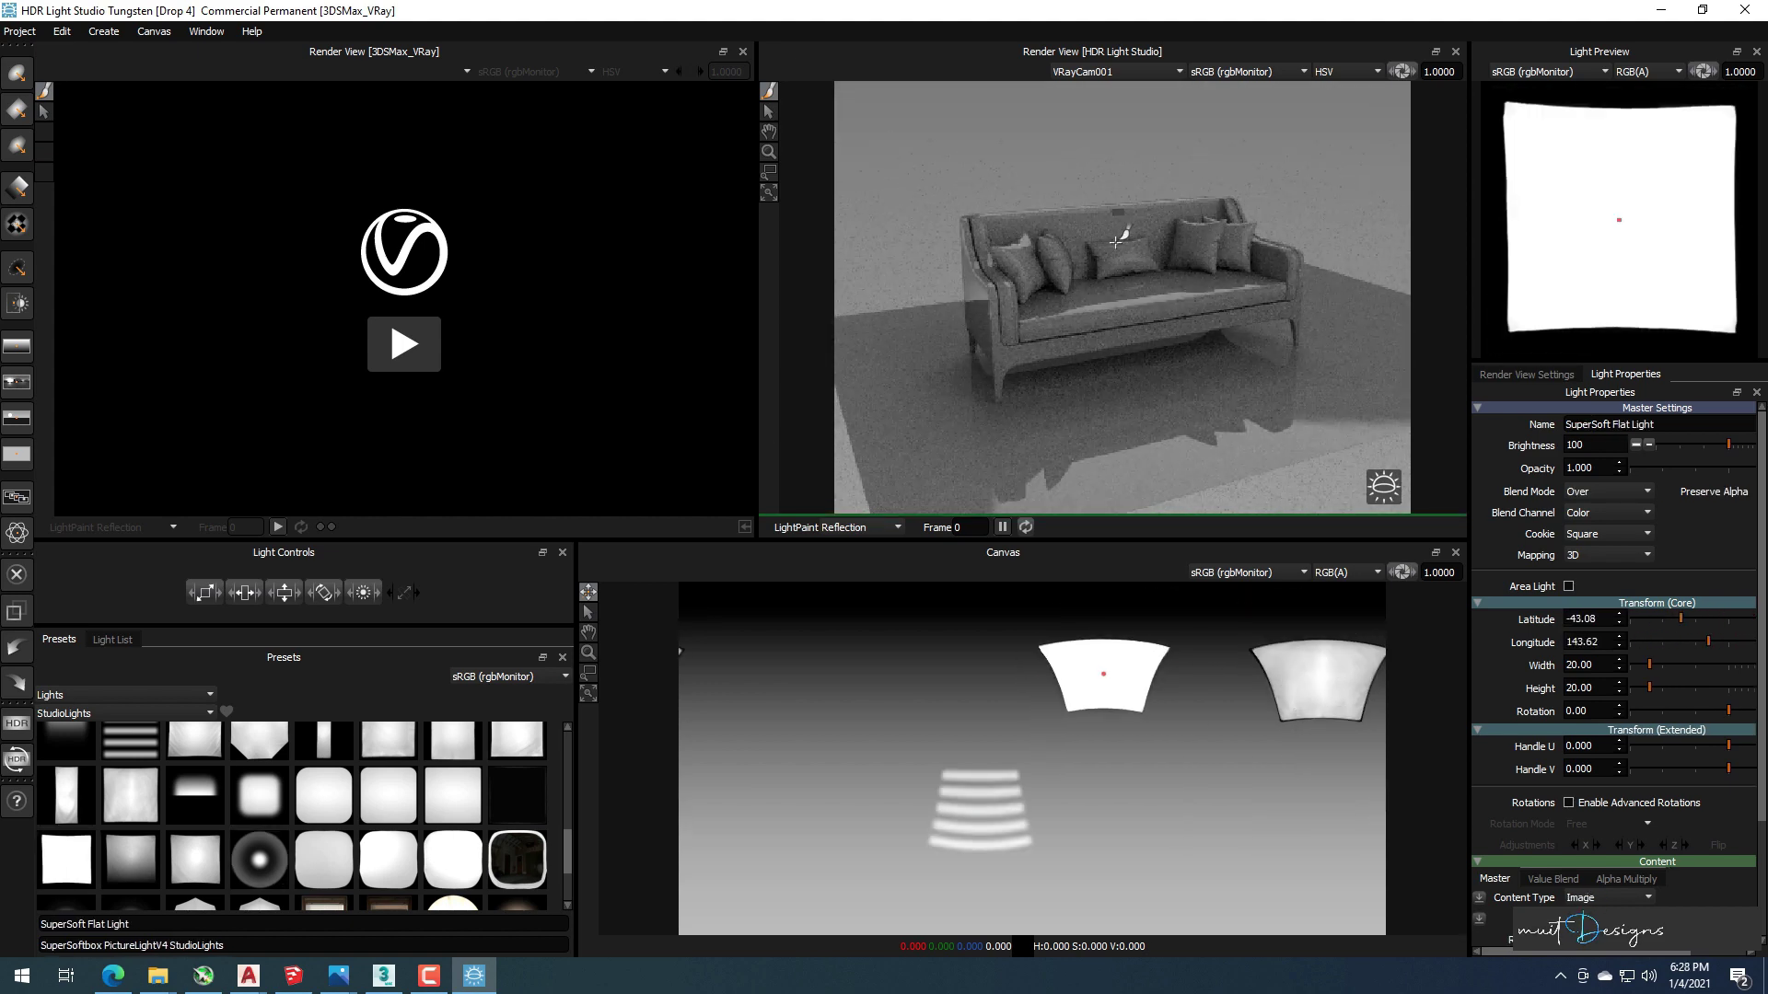
click(1188, 304)
click(1093, 195)
click(1193, 307)
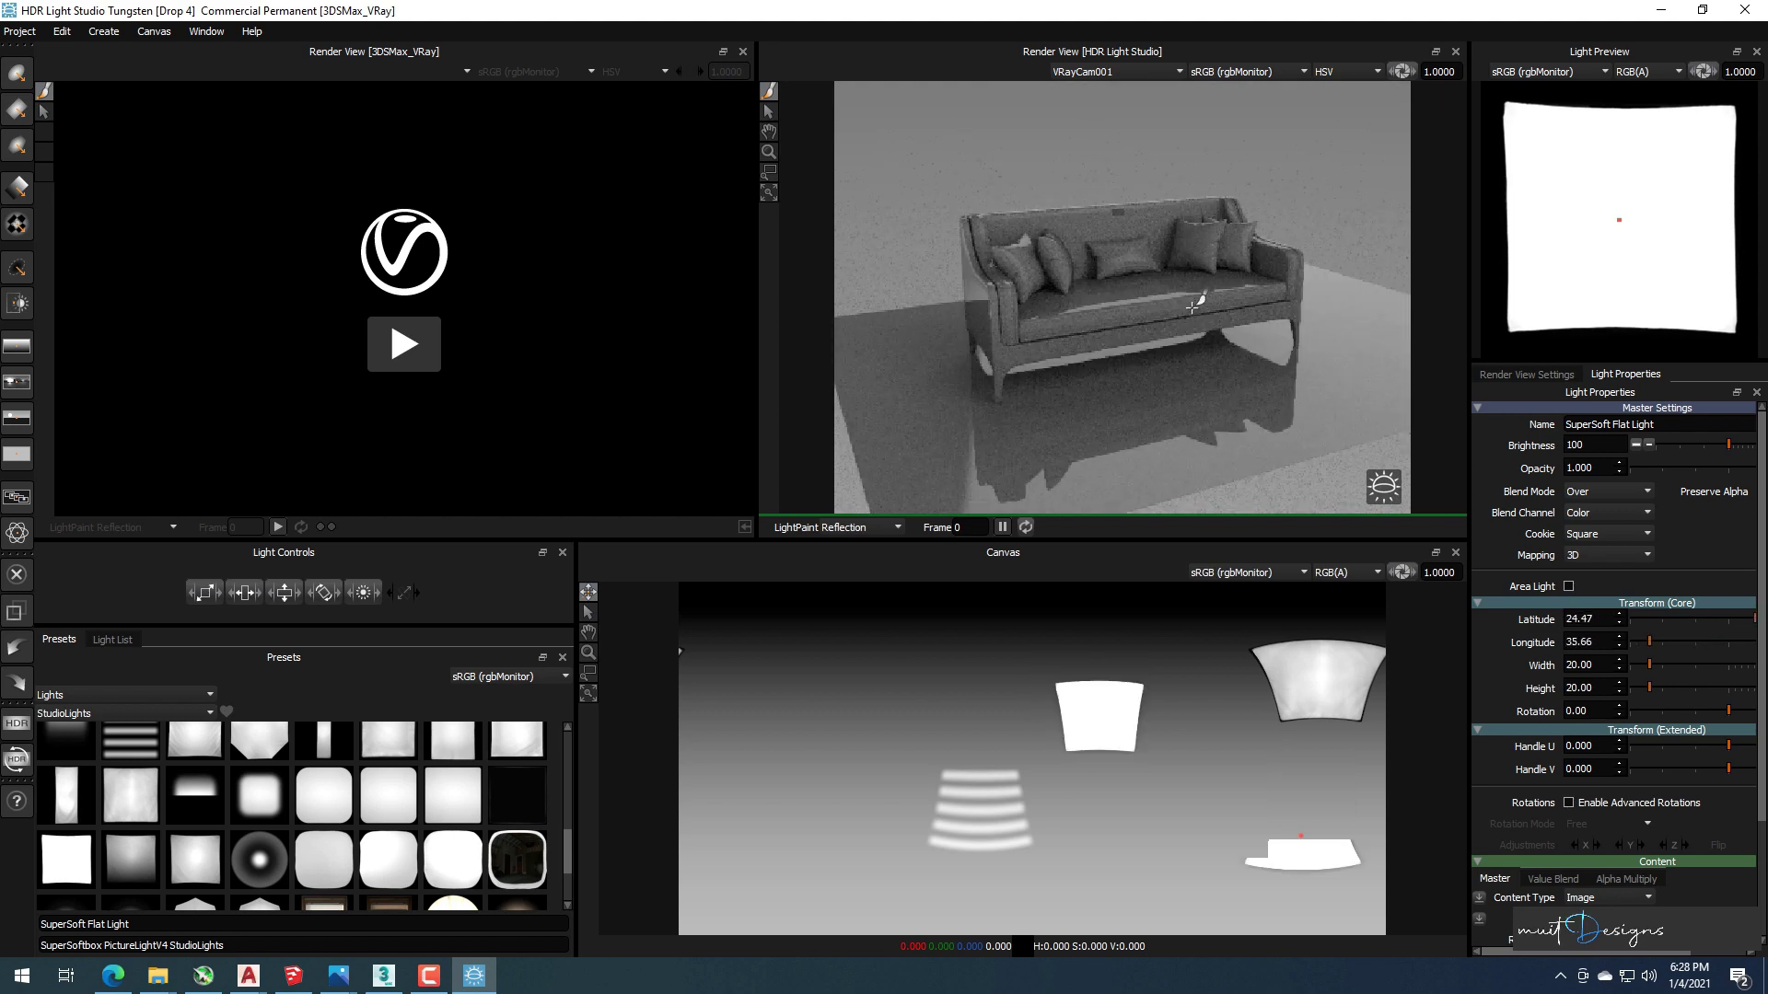
scroll(304, 810, down, 2)
drag(388, 749, 1094, 346)
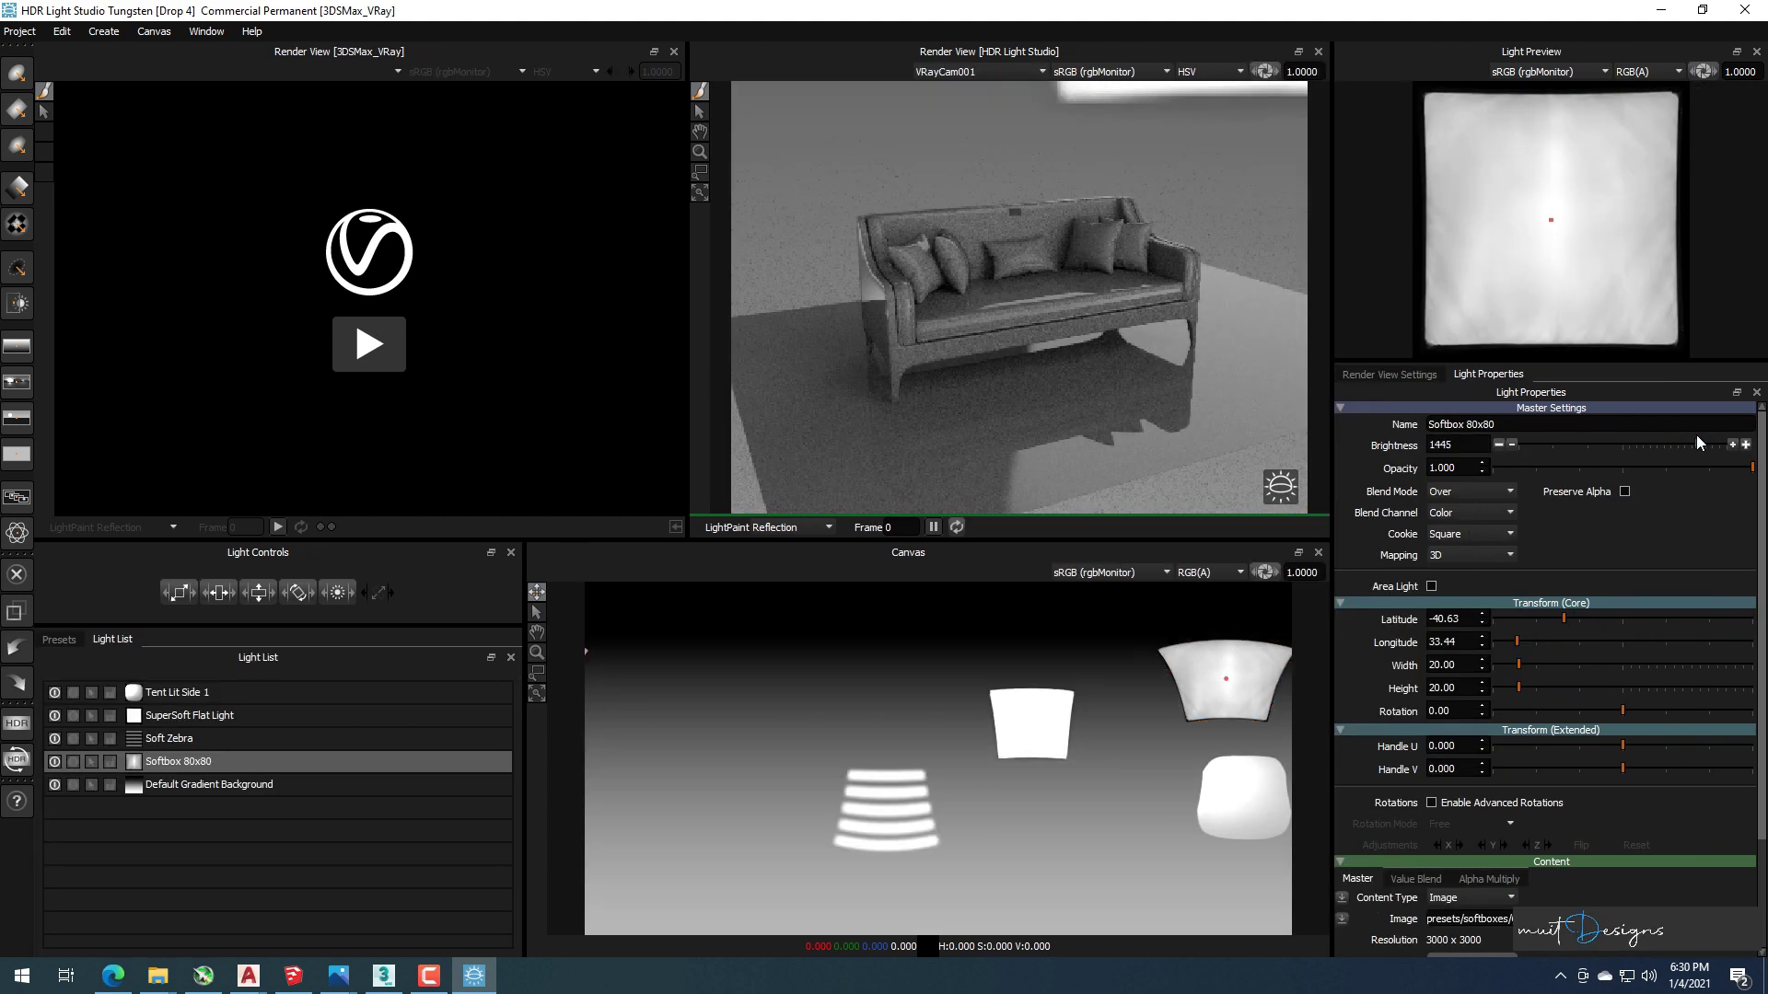
drag(1628, 445, 1637, 444)
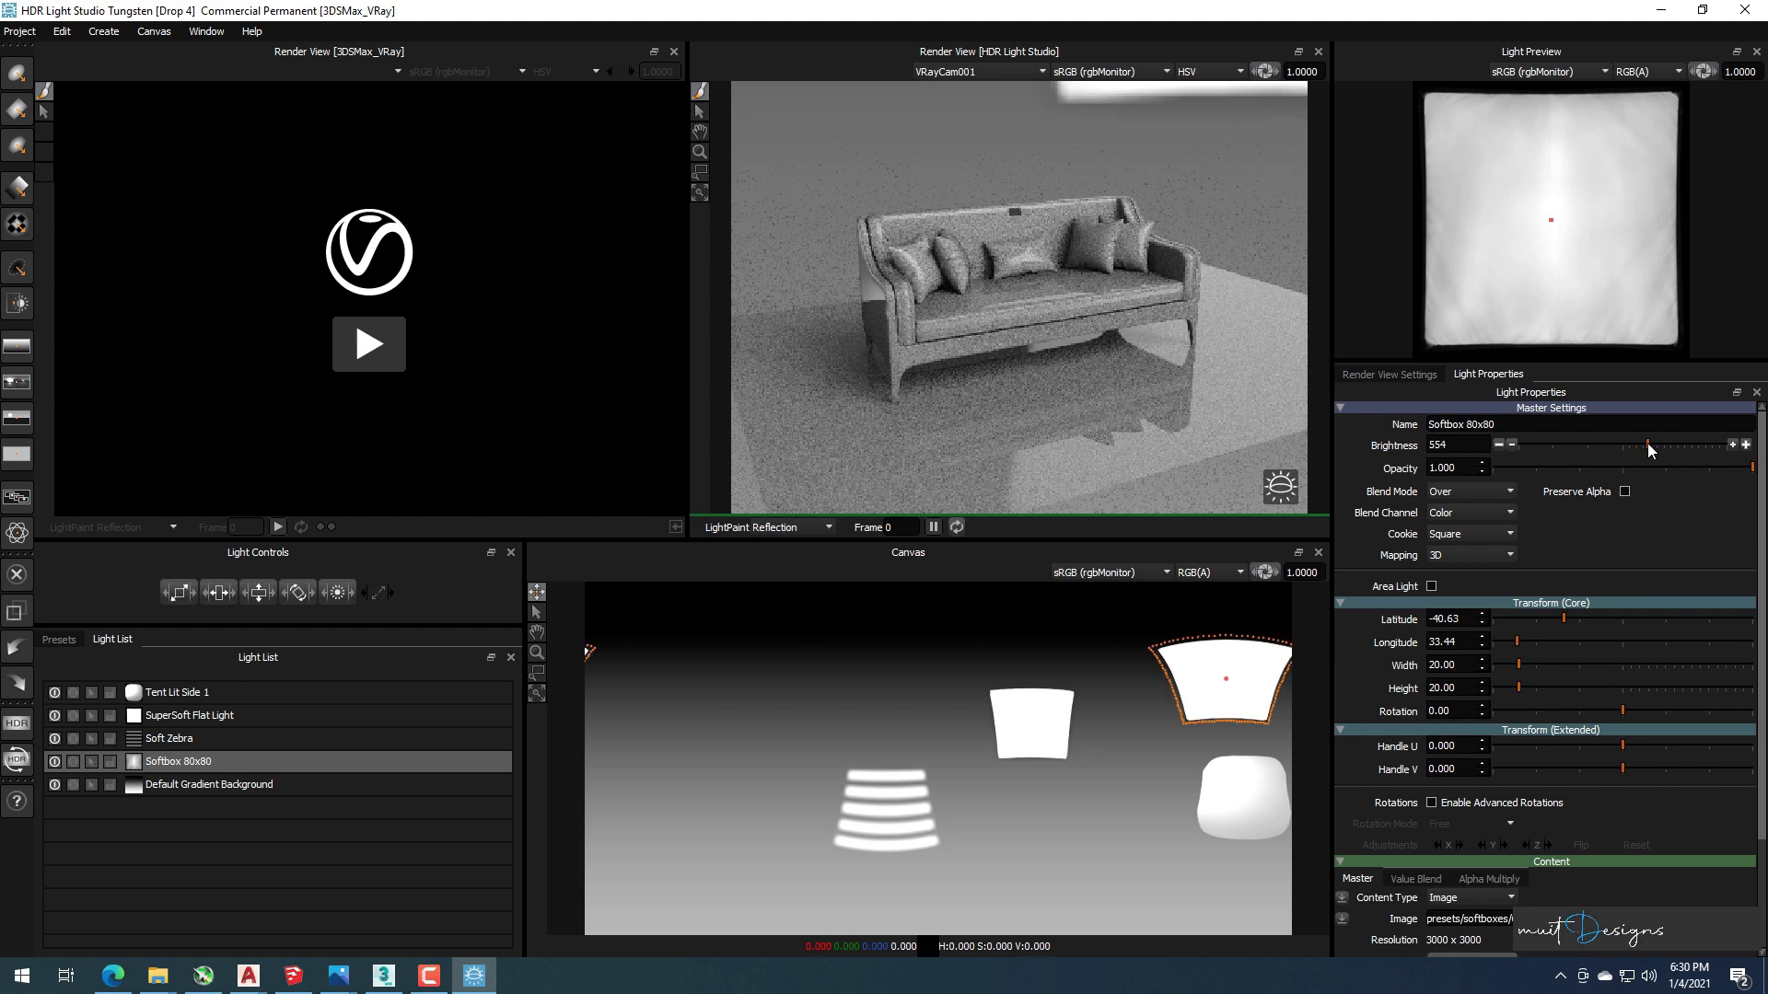
Select the gradient background and begin a production HDRI render, choosing its output resolution.
click(1037, 304)
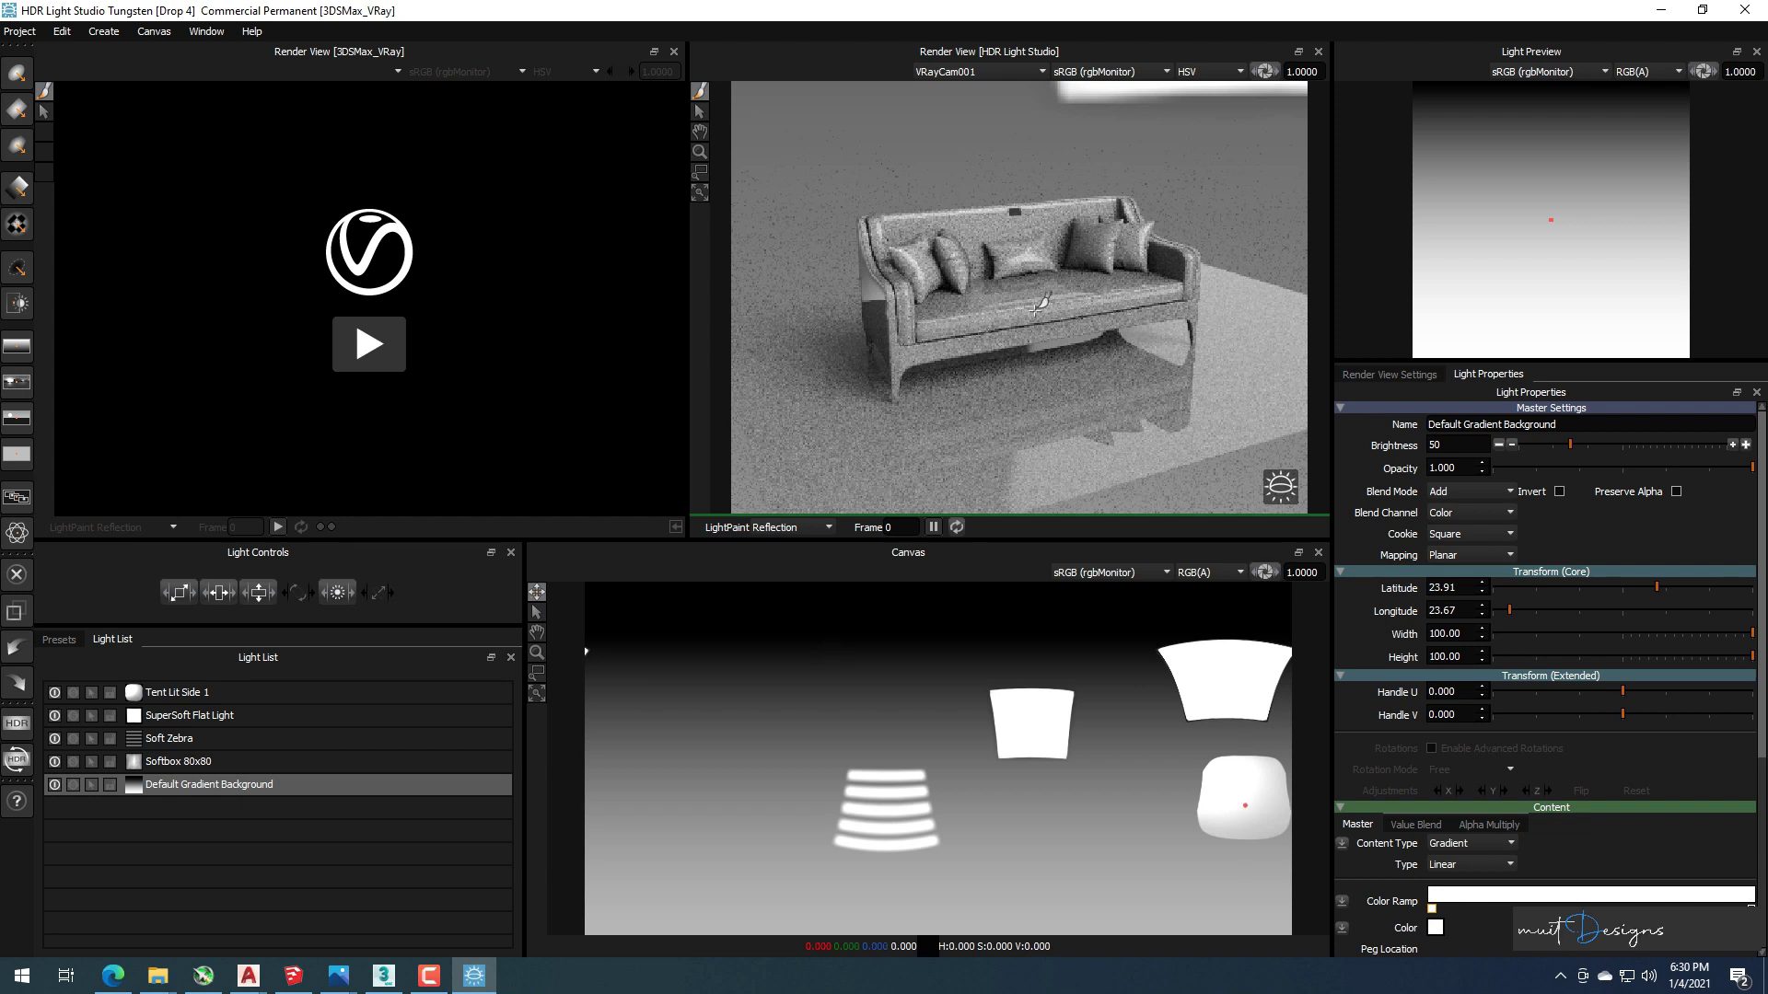
click(19, 31)
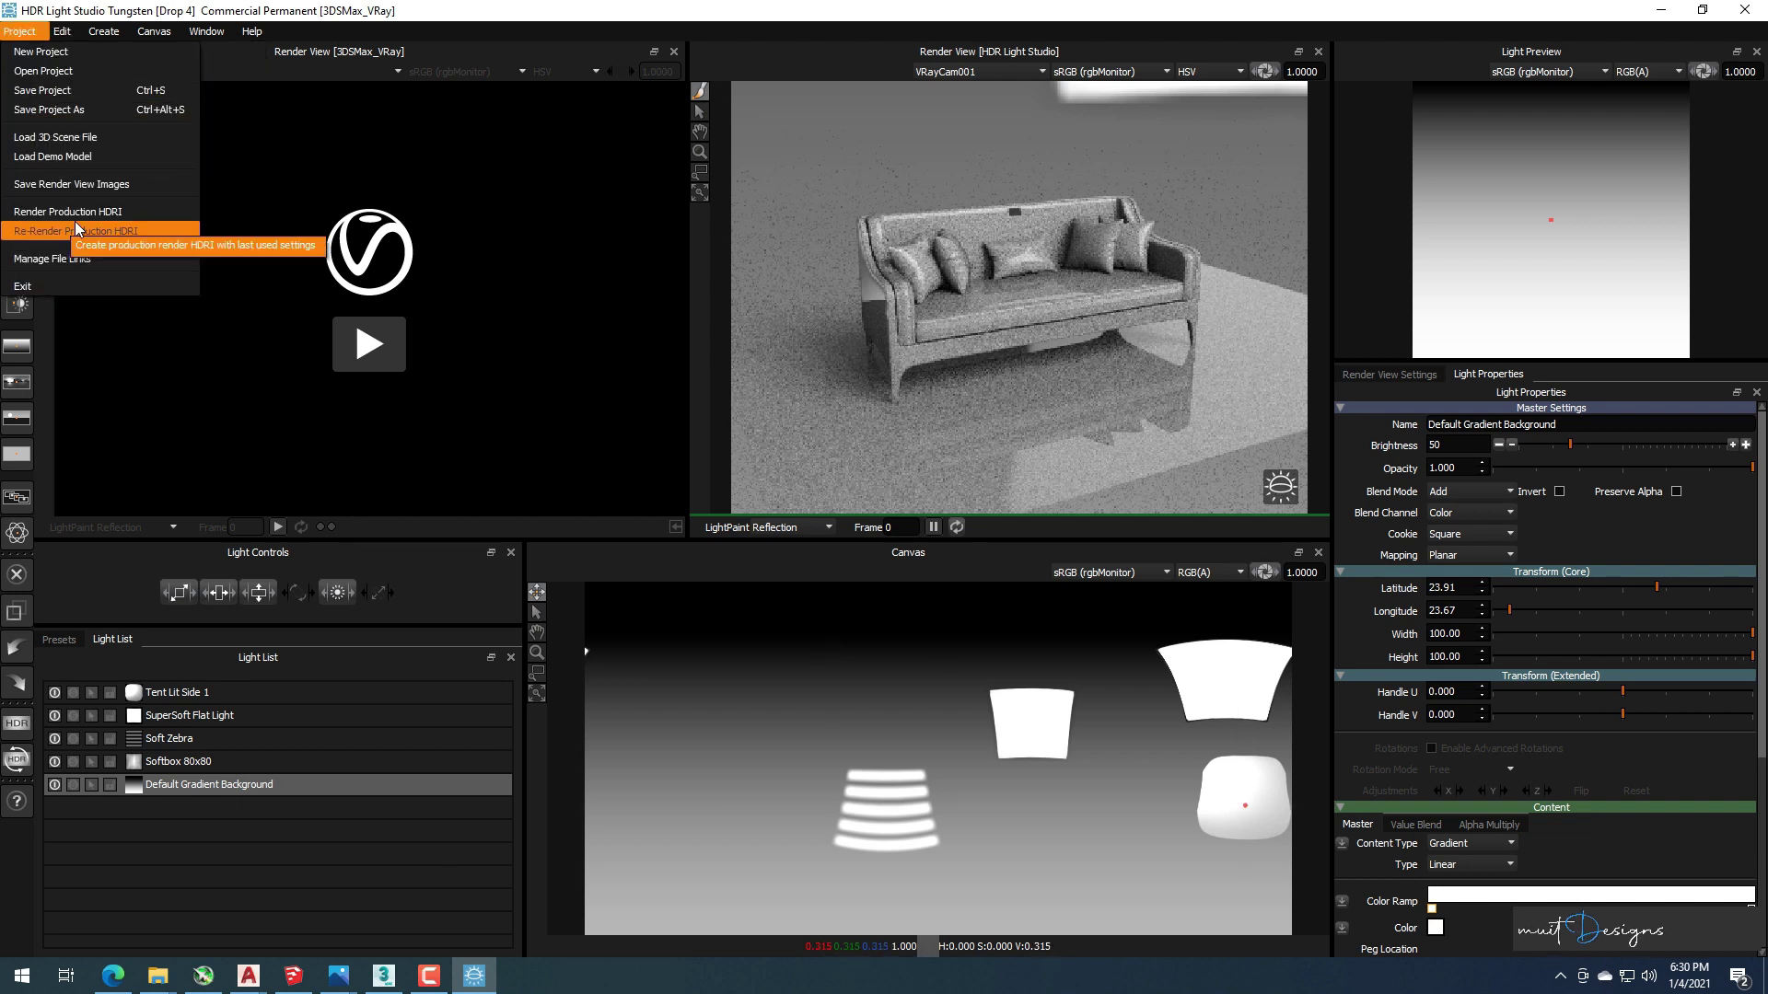
click(276, 230)
click(827, 367)
Set the HDRI resolution to 5000x2500 and show the V-Ray LightMix controls.
click(803, 405)
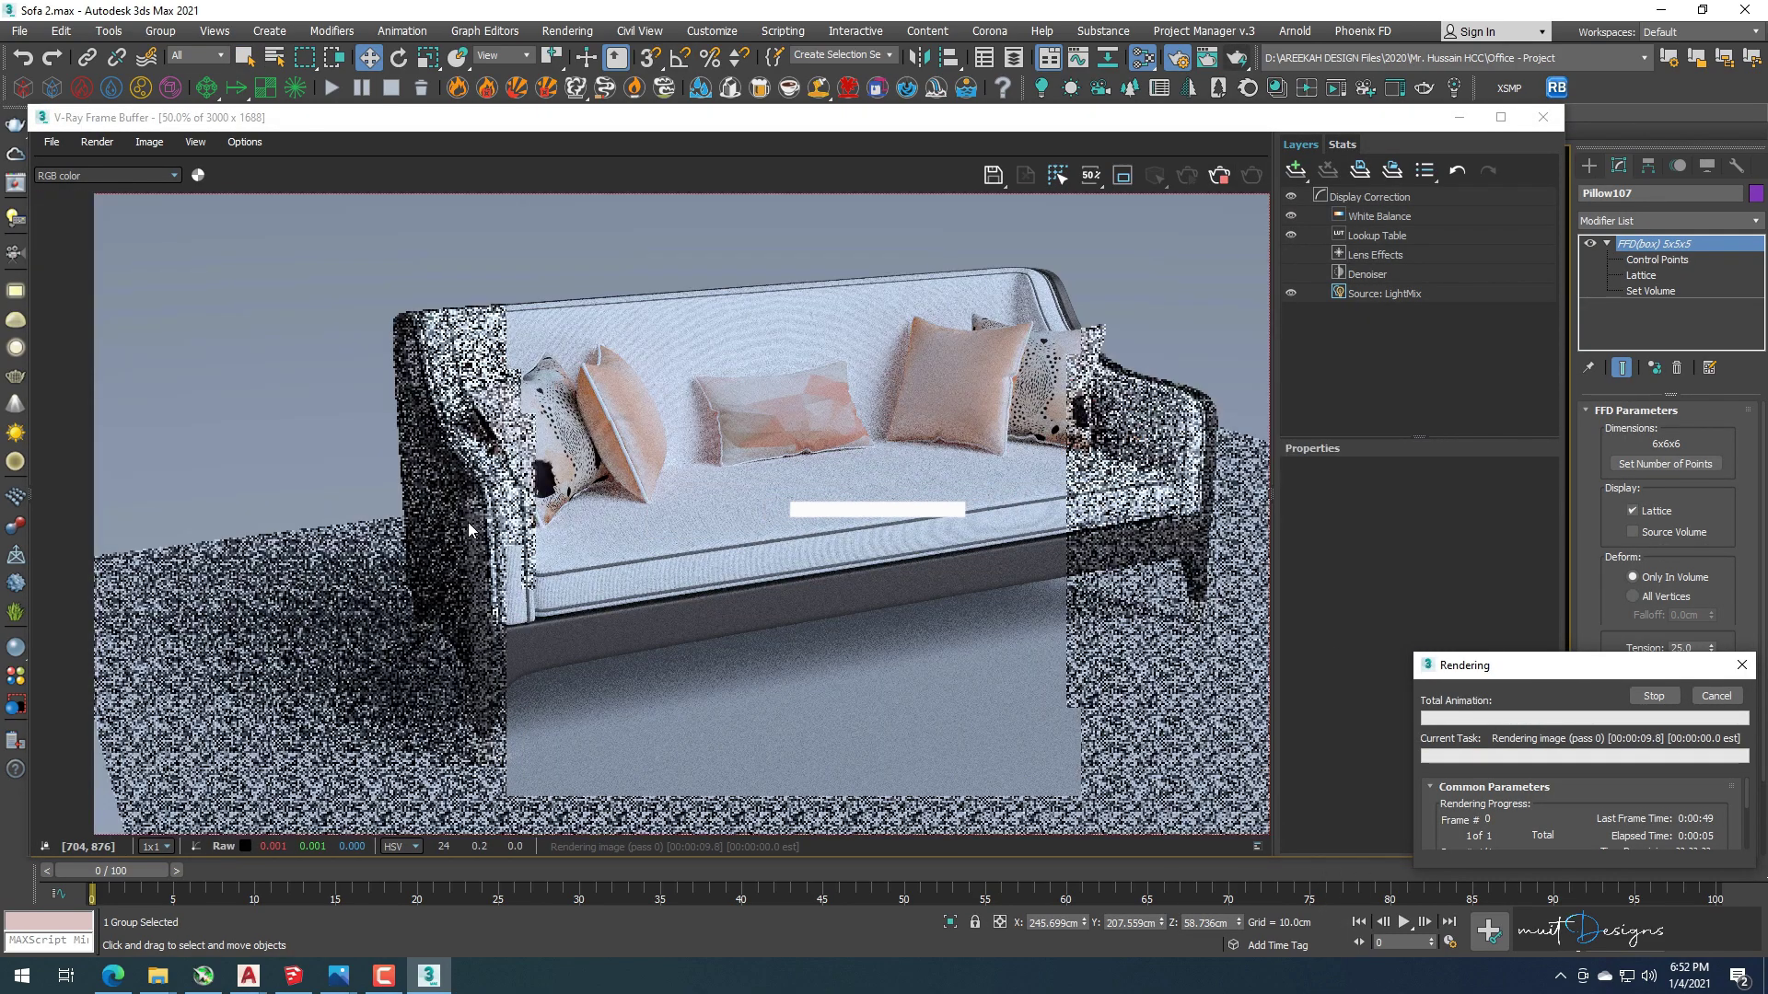
click(1453, 297)
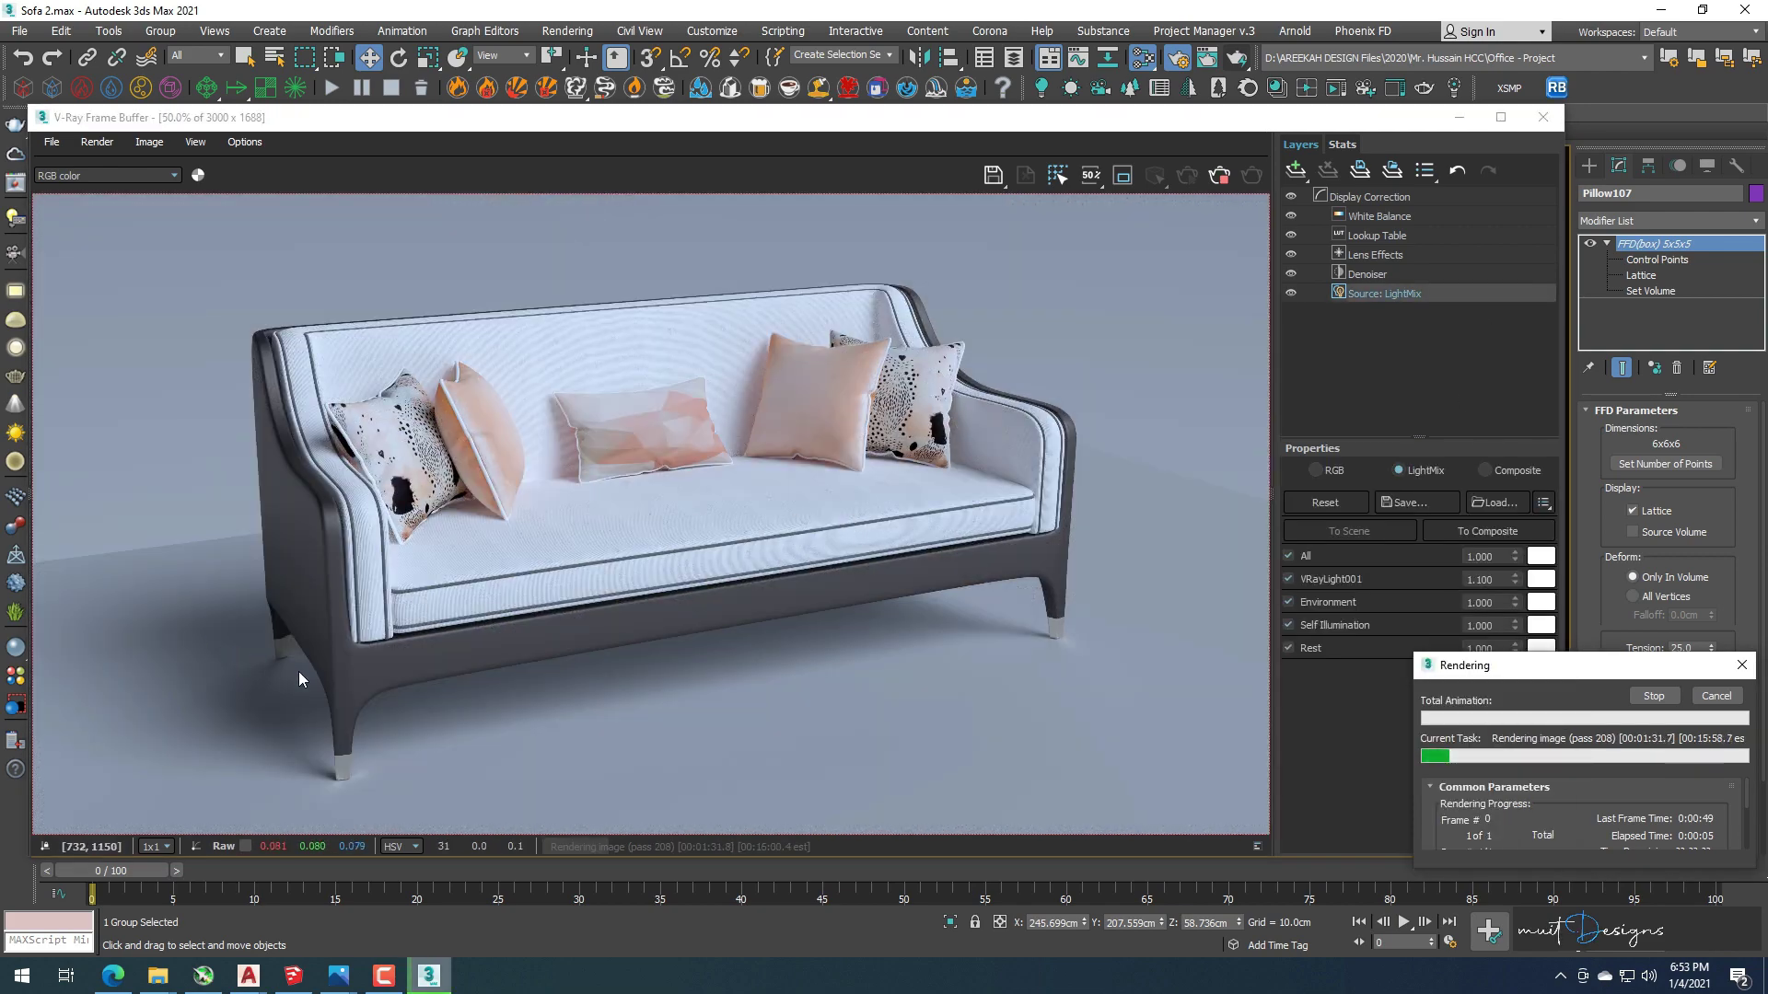
scroll(335, 709, up, 2)
scroll(429, 580, up, 2)
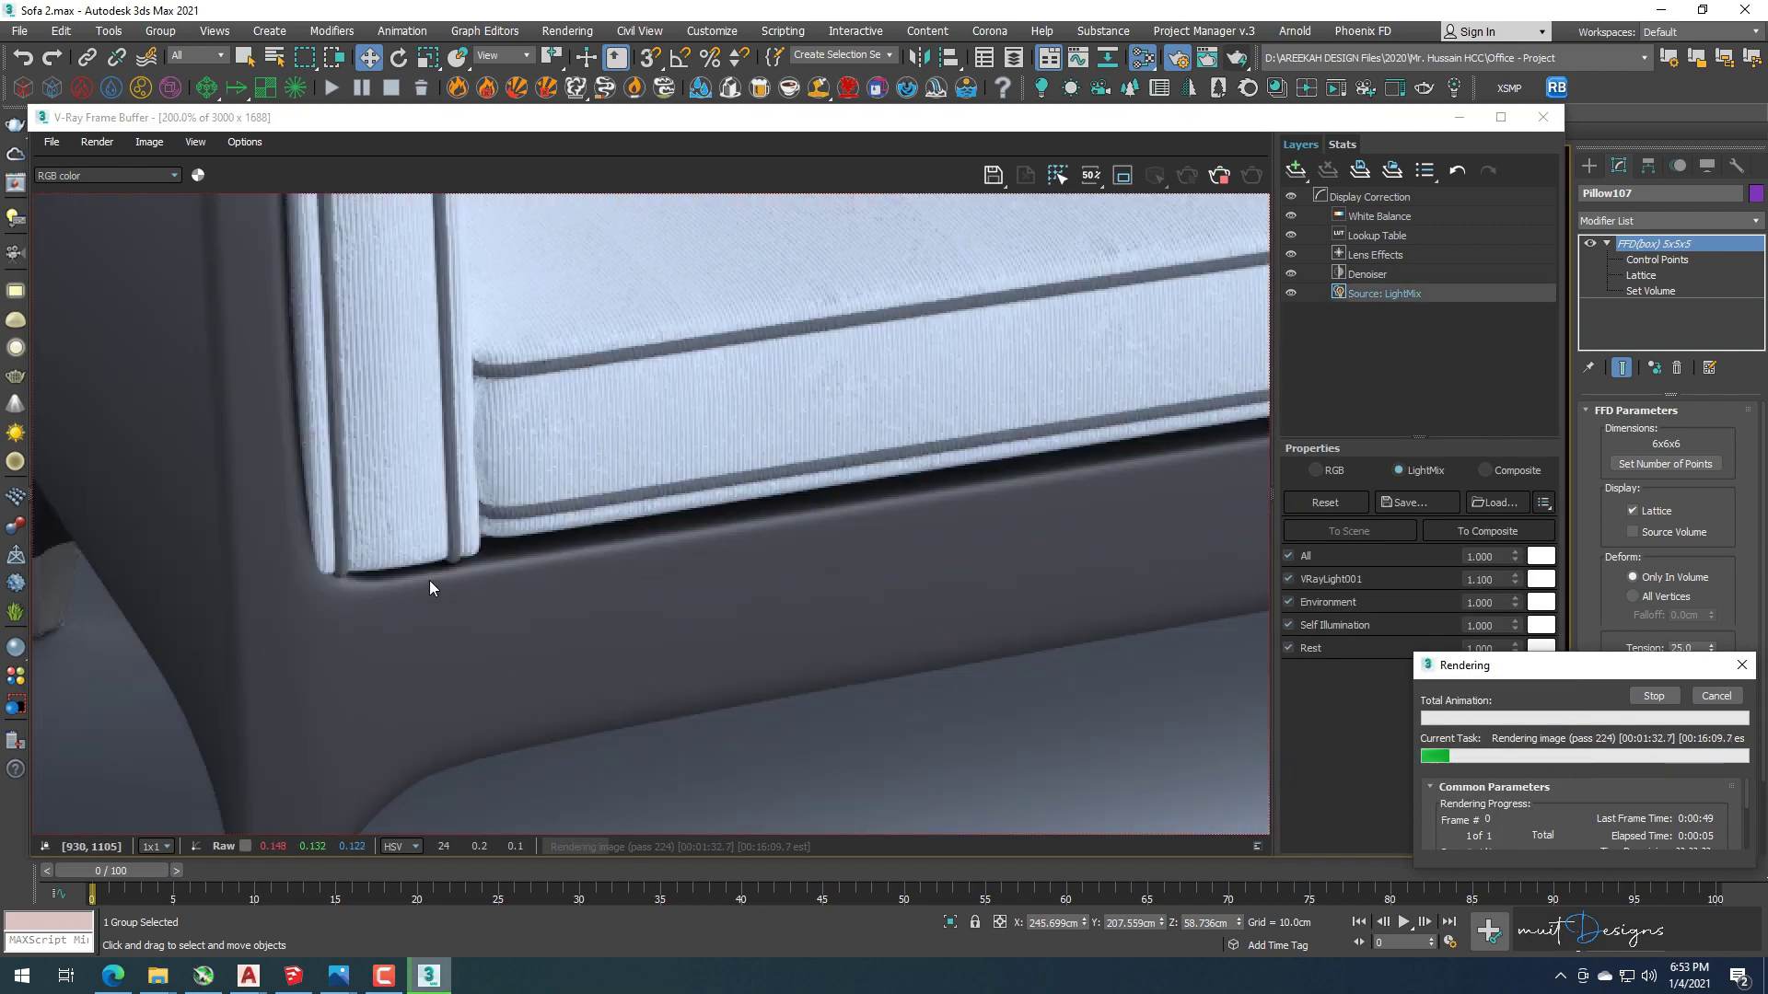
scroll(429, 720, down, 2)
scroll(453, 550, up, 2)
scroll(412, 579, down, 1)
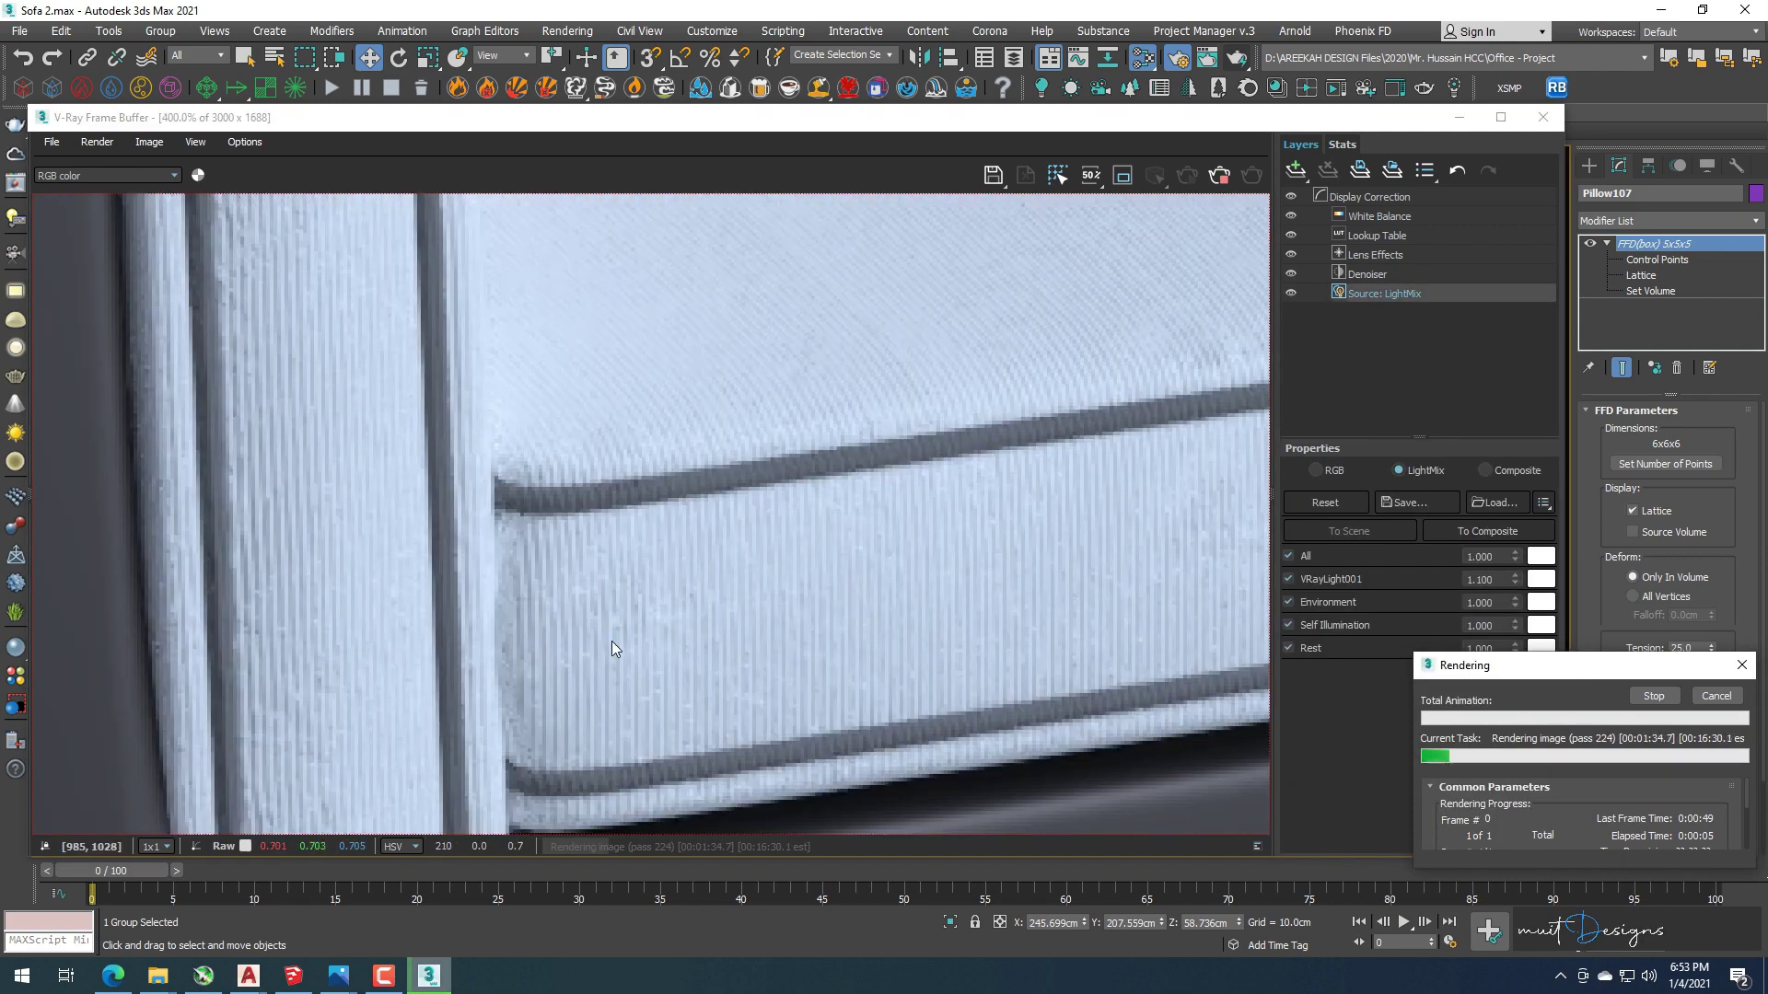
scroll(533, 575, down, 1)
scroll(497, 505, down, 1)
scroll(469, 415, up, 2)
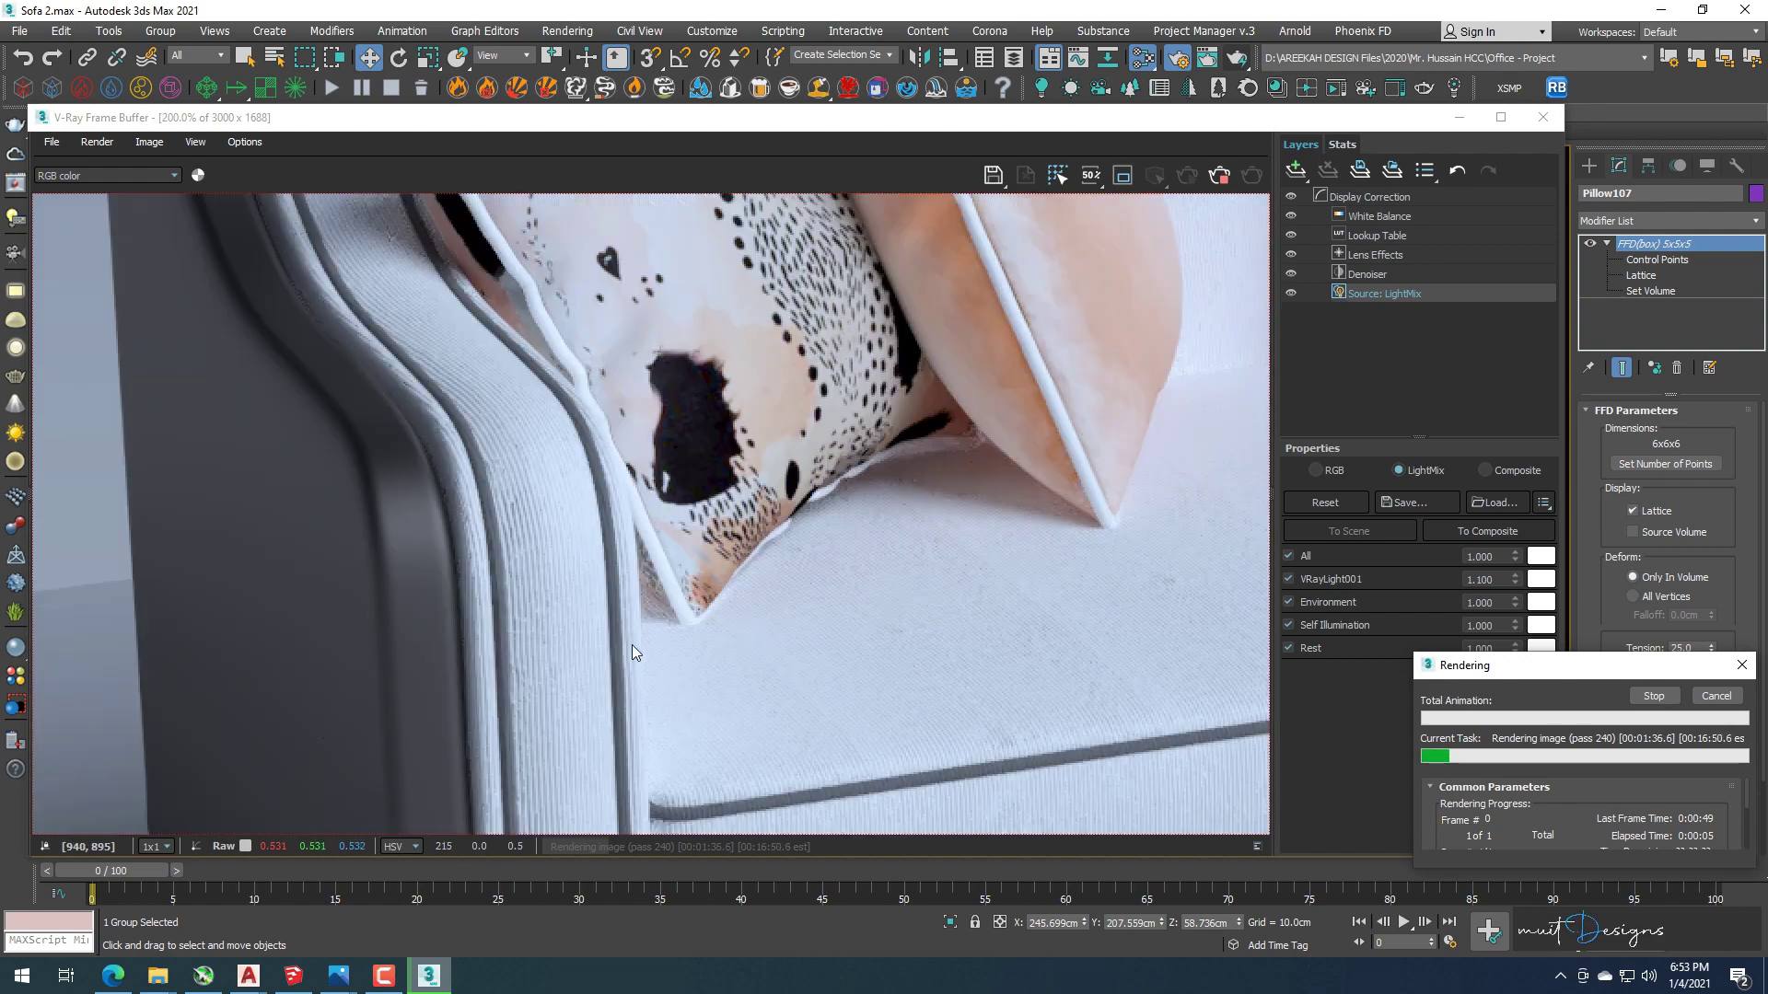
scroll(461, 345, down, 2)
scroll(440, 313, up, 2)
scroll(475, 400, down, 1)
scroll(428, 423, up, 1)
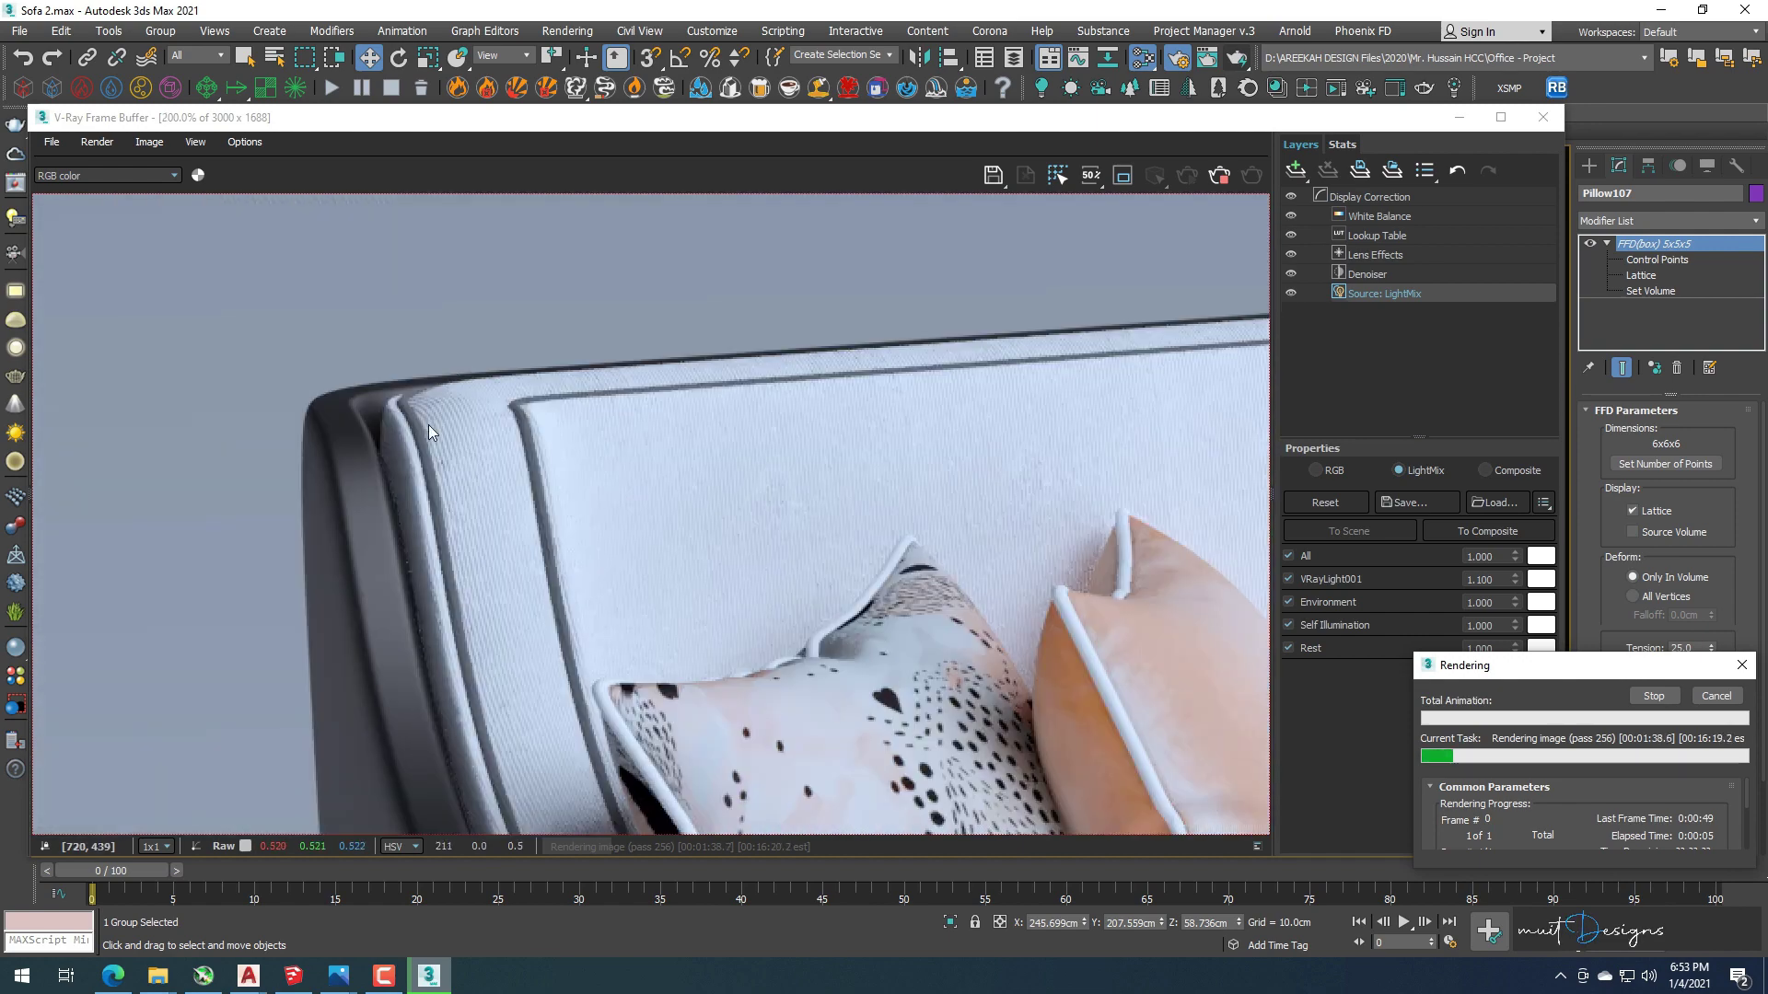
scroll(427, 428, up, 1)
scroll(230, 366, down, 1)
scroll(276, 367, down, 1)
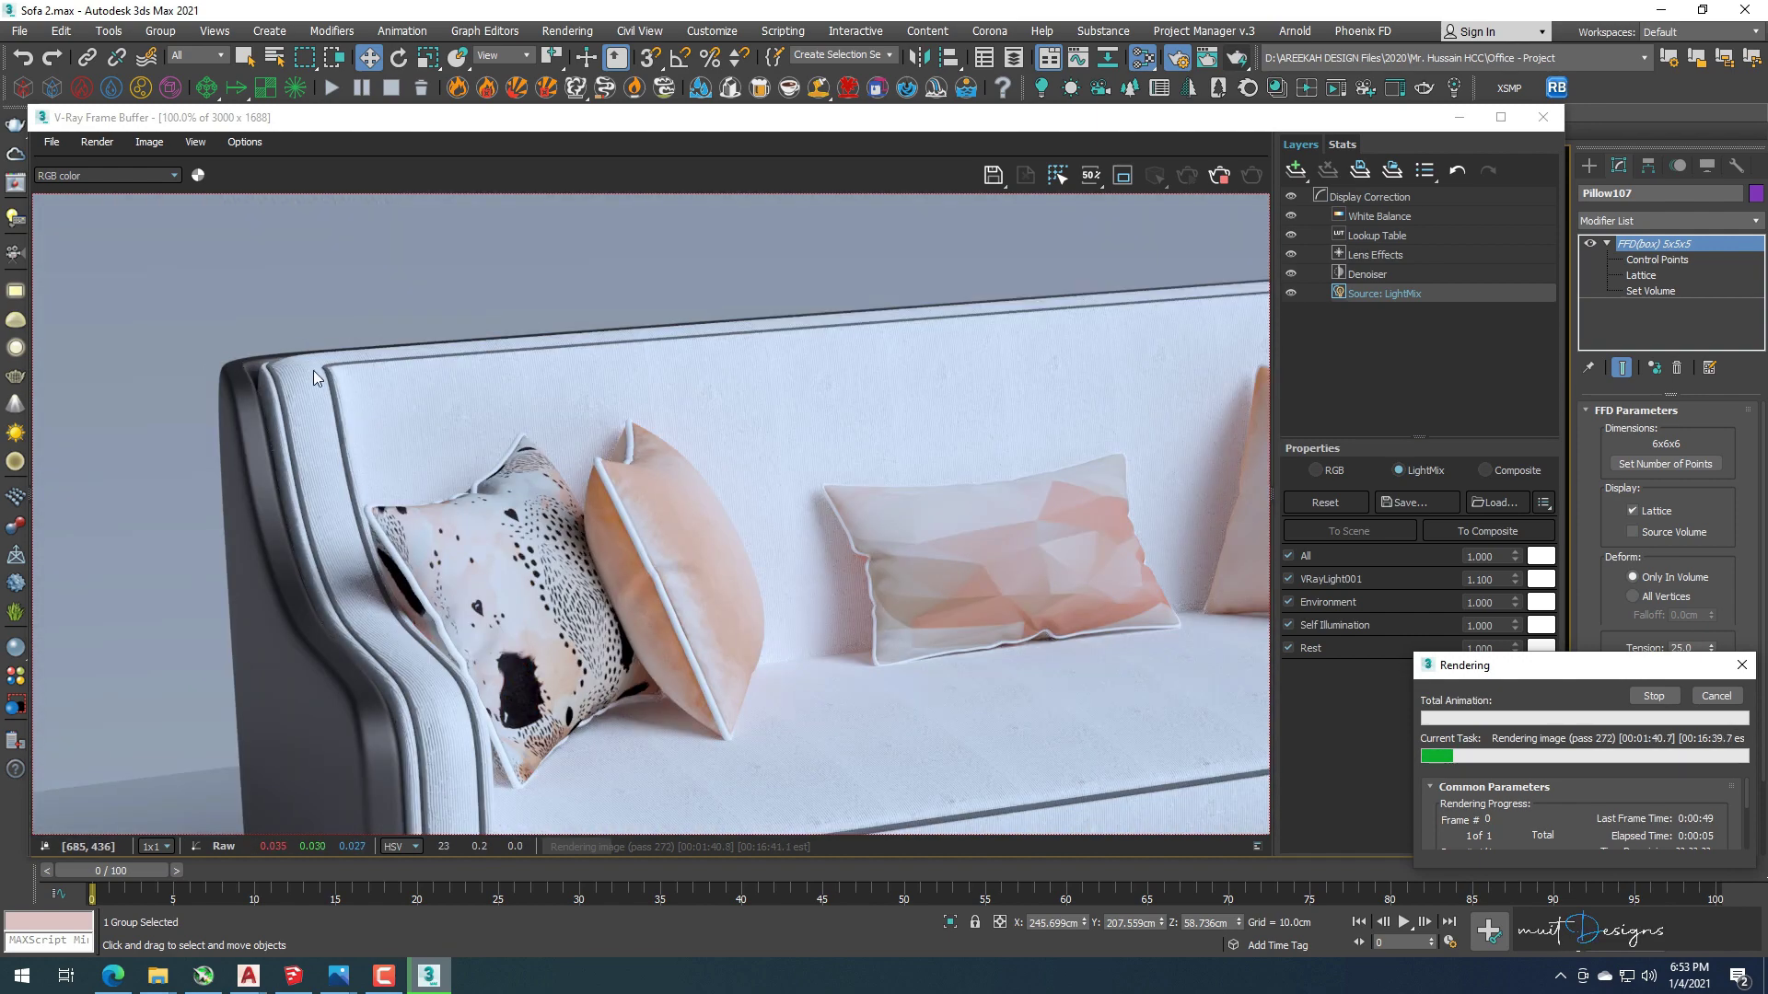
scroll(368, 460, down, 1)
scroll(783, 634, up, 1)
scroll(739, 632, up, 1)
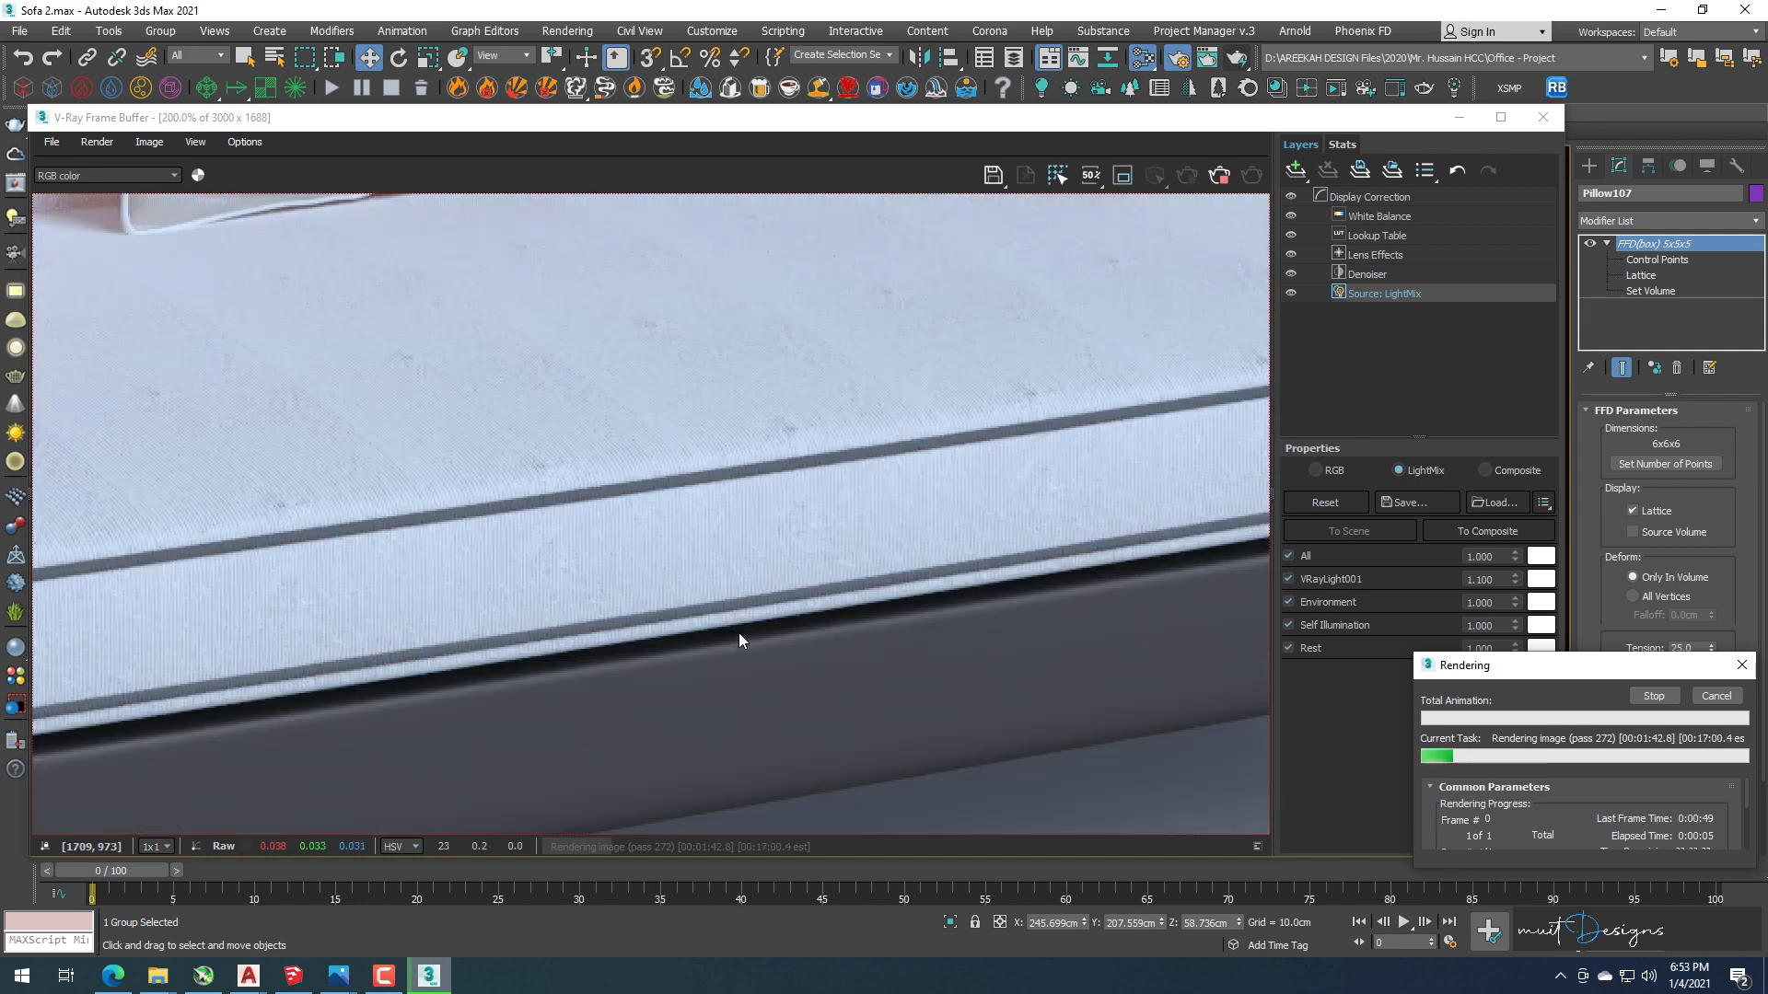
scroll(372, 627, down, 1)
scroll(706, 483, up, 1)
scroll(714, 361, down, 1)
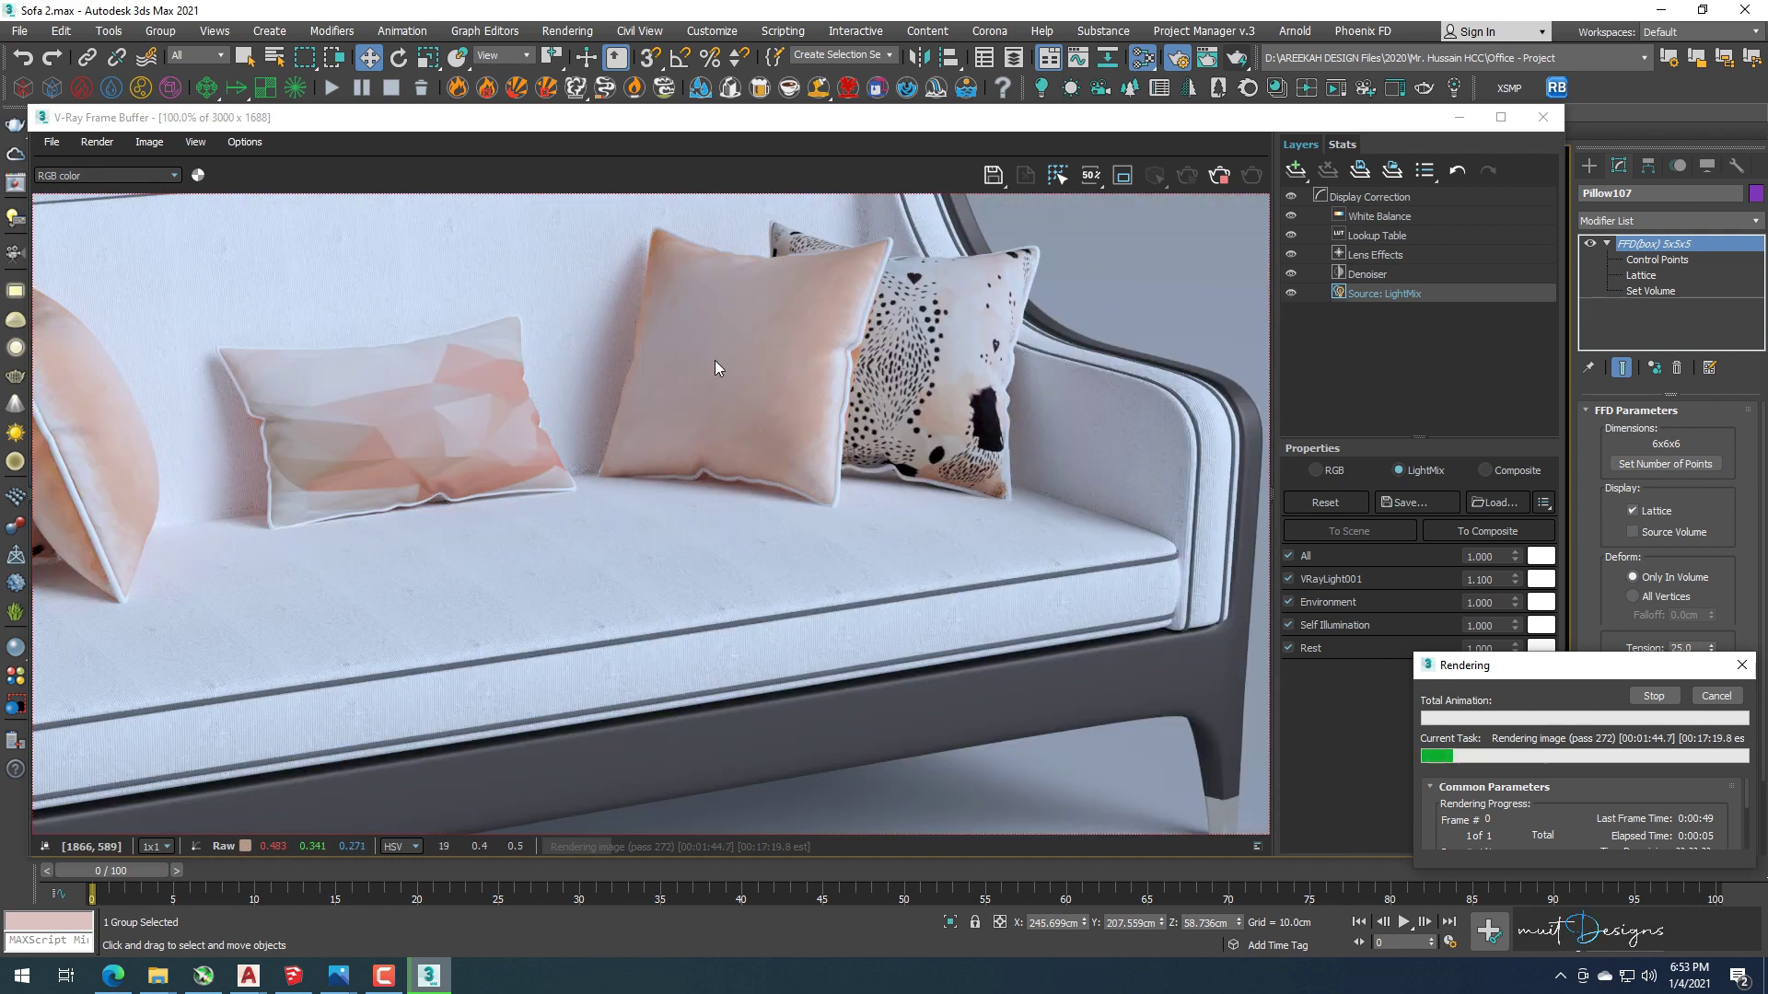
scroll(691, 352, up, 1)
scroll(698, 605, down, 1)
scroll(900, 538, up, 1)
scroll(925, 537, down, 1)
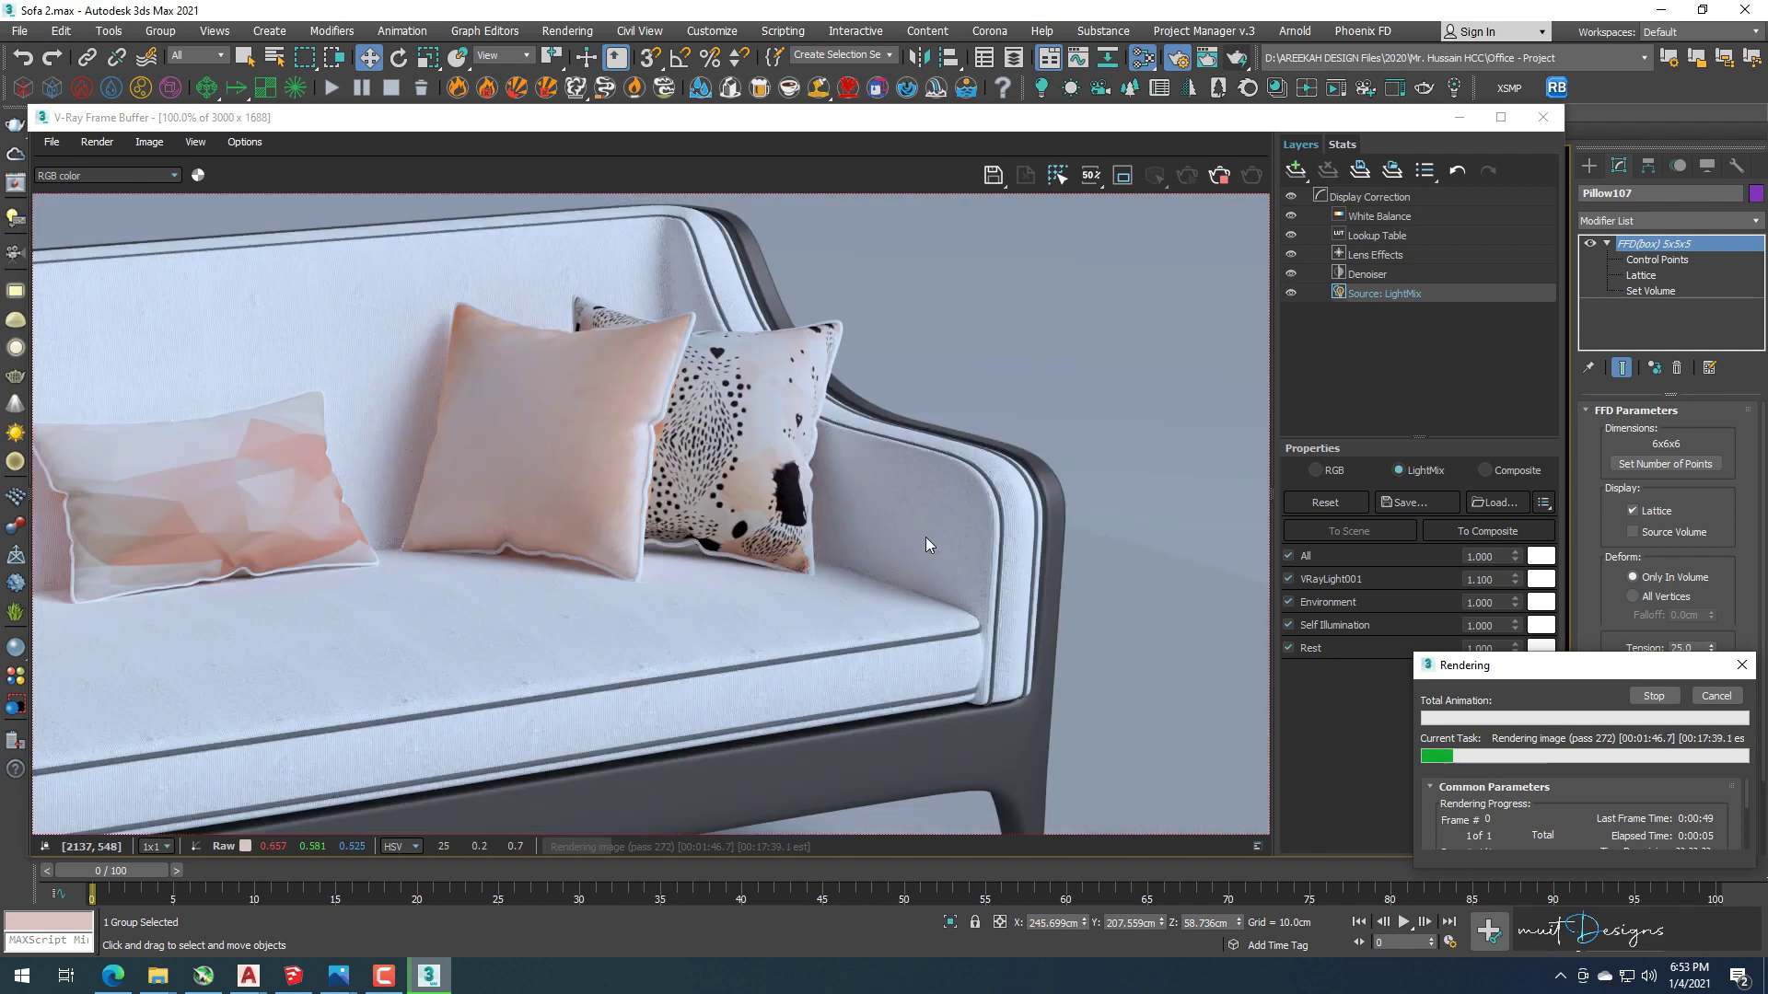
scroll(996, 551, up, 1)
scroll(866, 424, down, 1)
scroll(898, 737, up, 1)
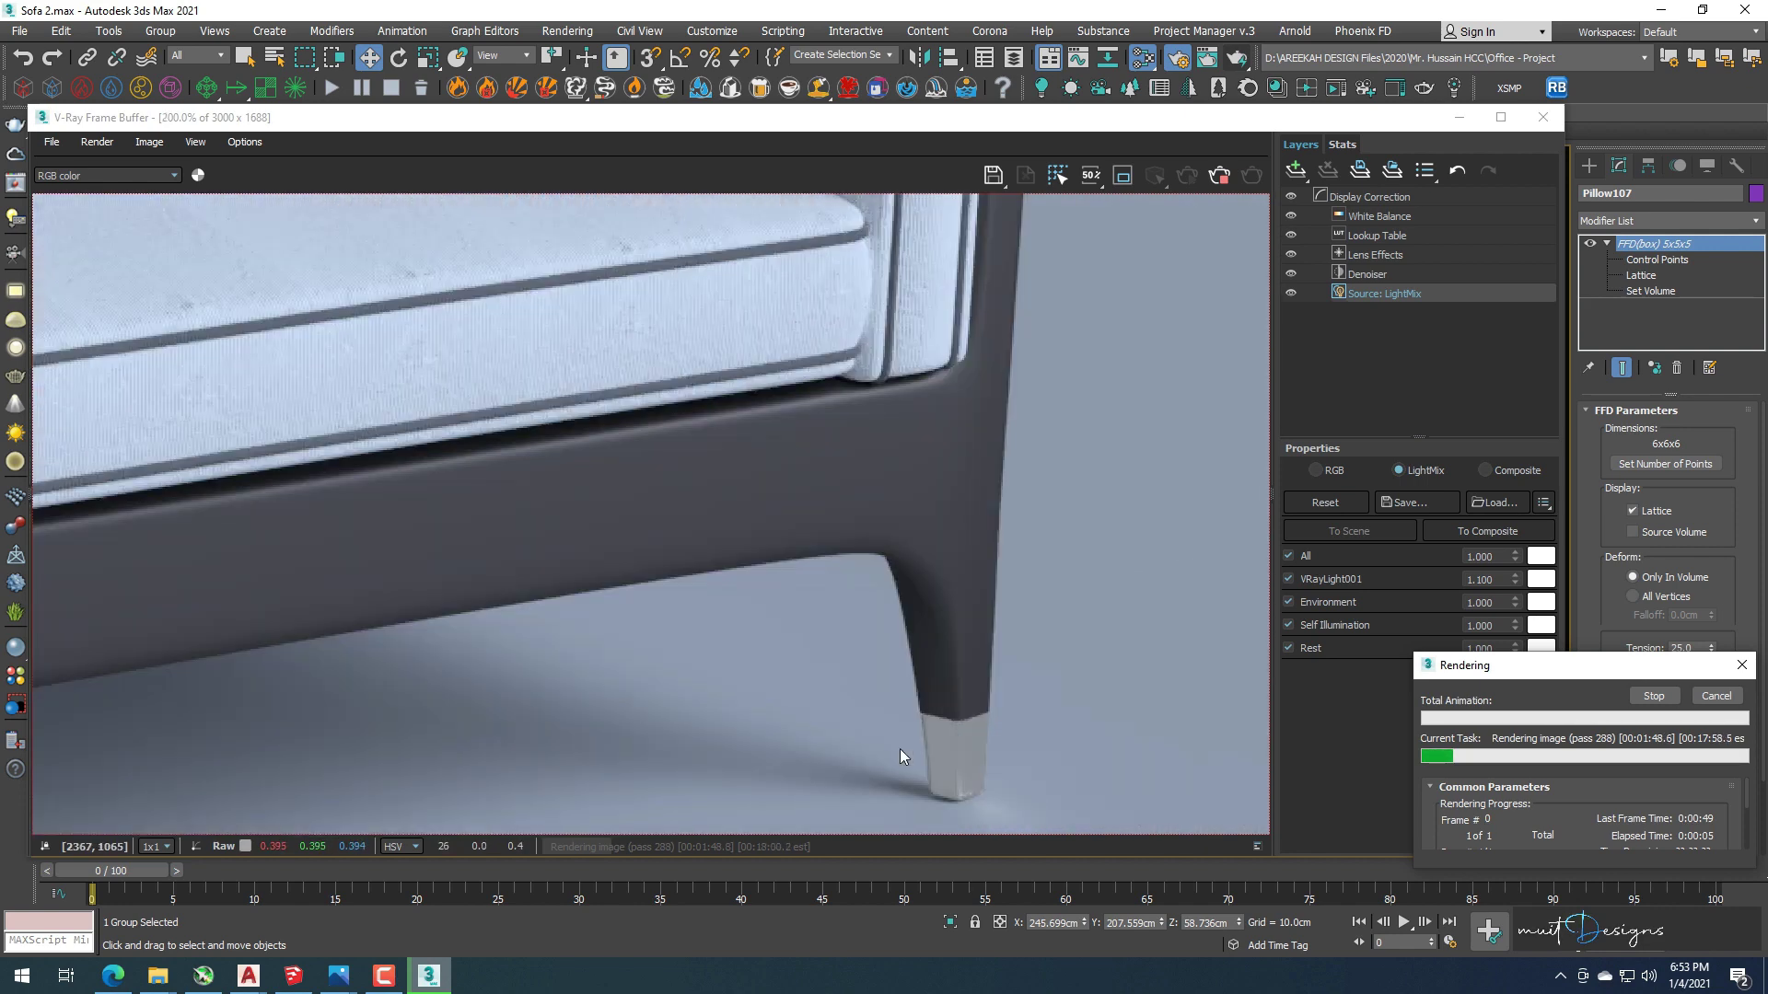
scroll(911, 488, down, 1)
scroll(912, 525, up, 1)
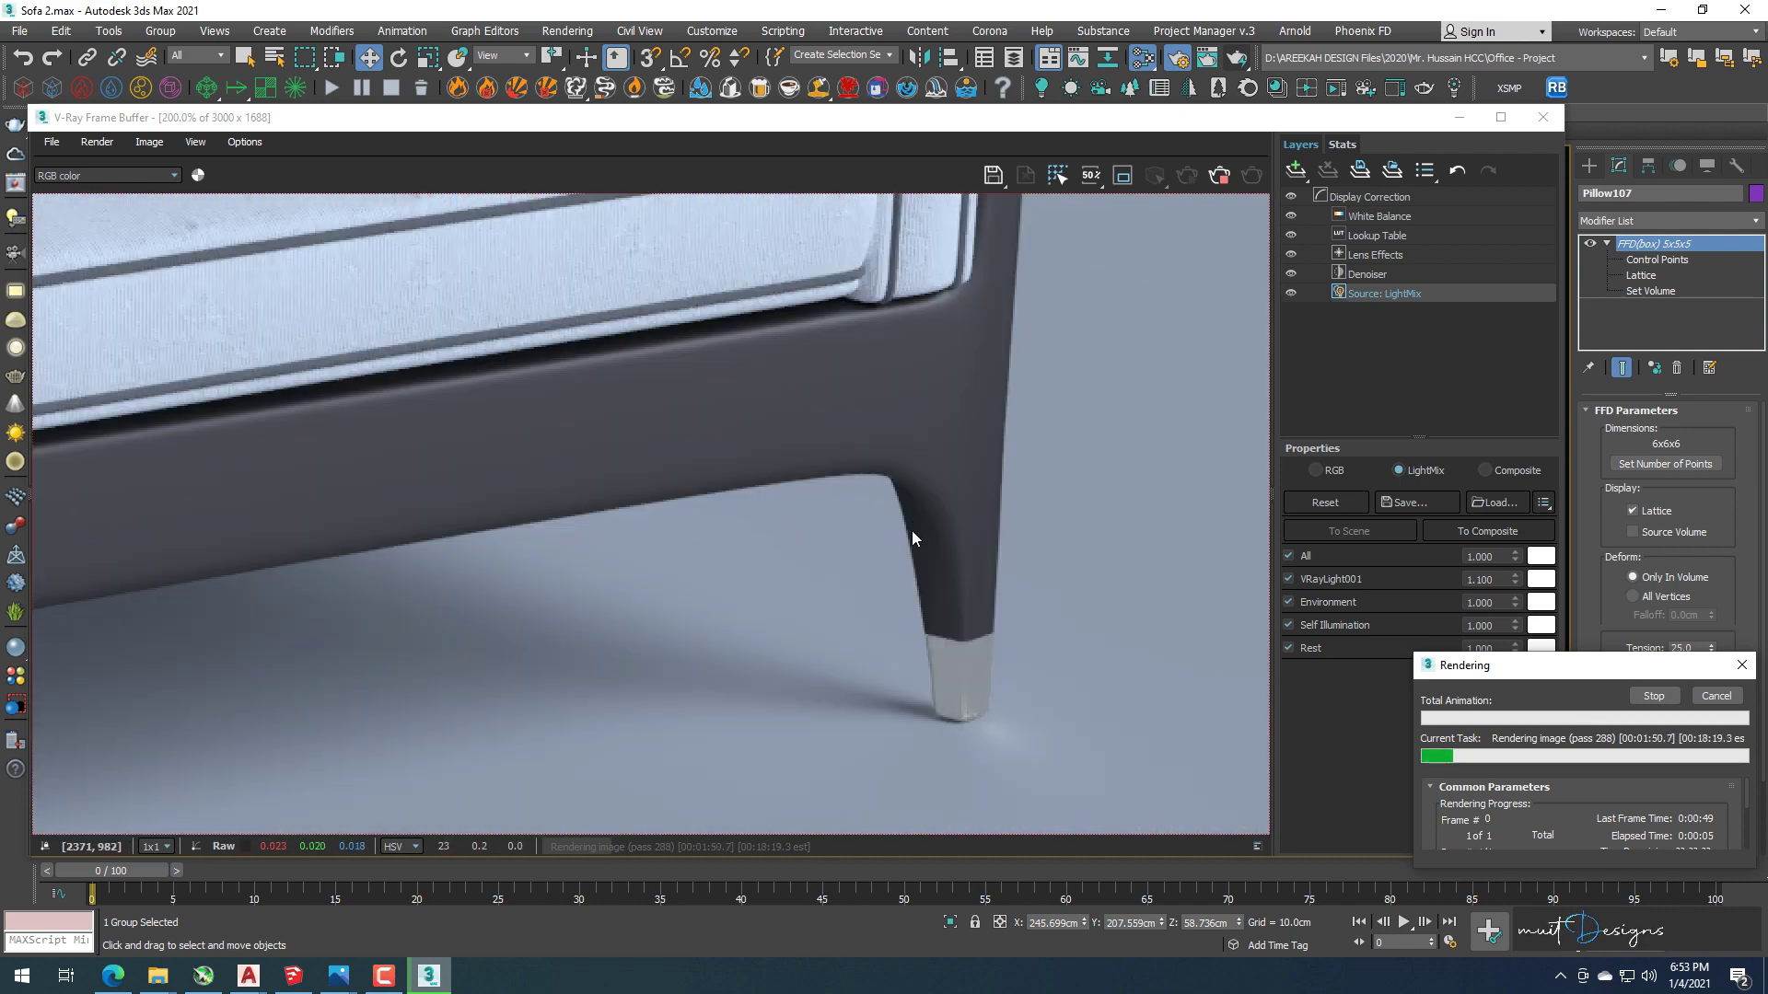
scroll(911, 530, down, 1)
scroll(1033, 368, down, 1)
scroll(210, 603, up, 1)
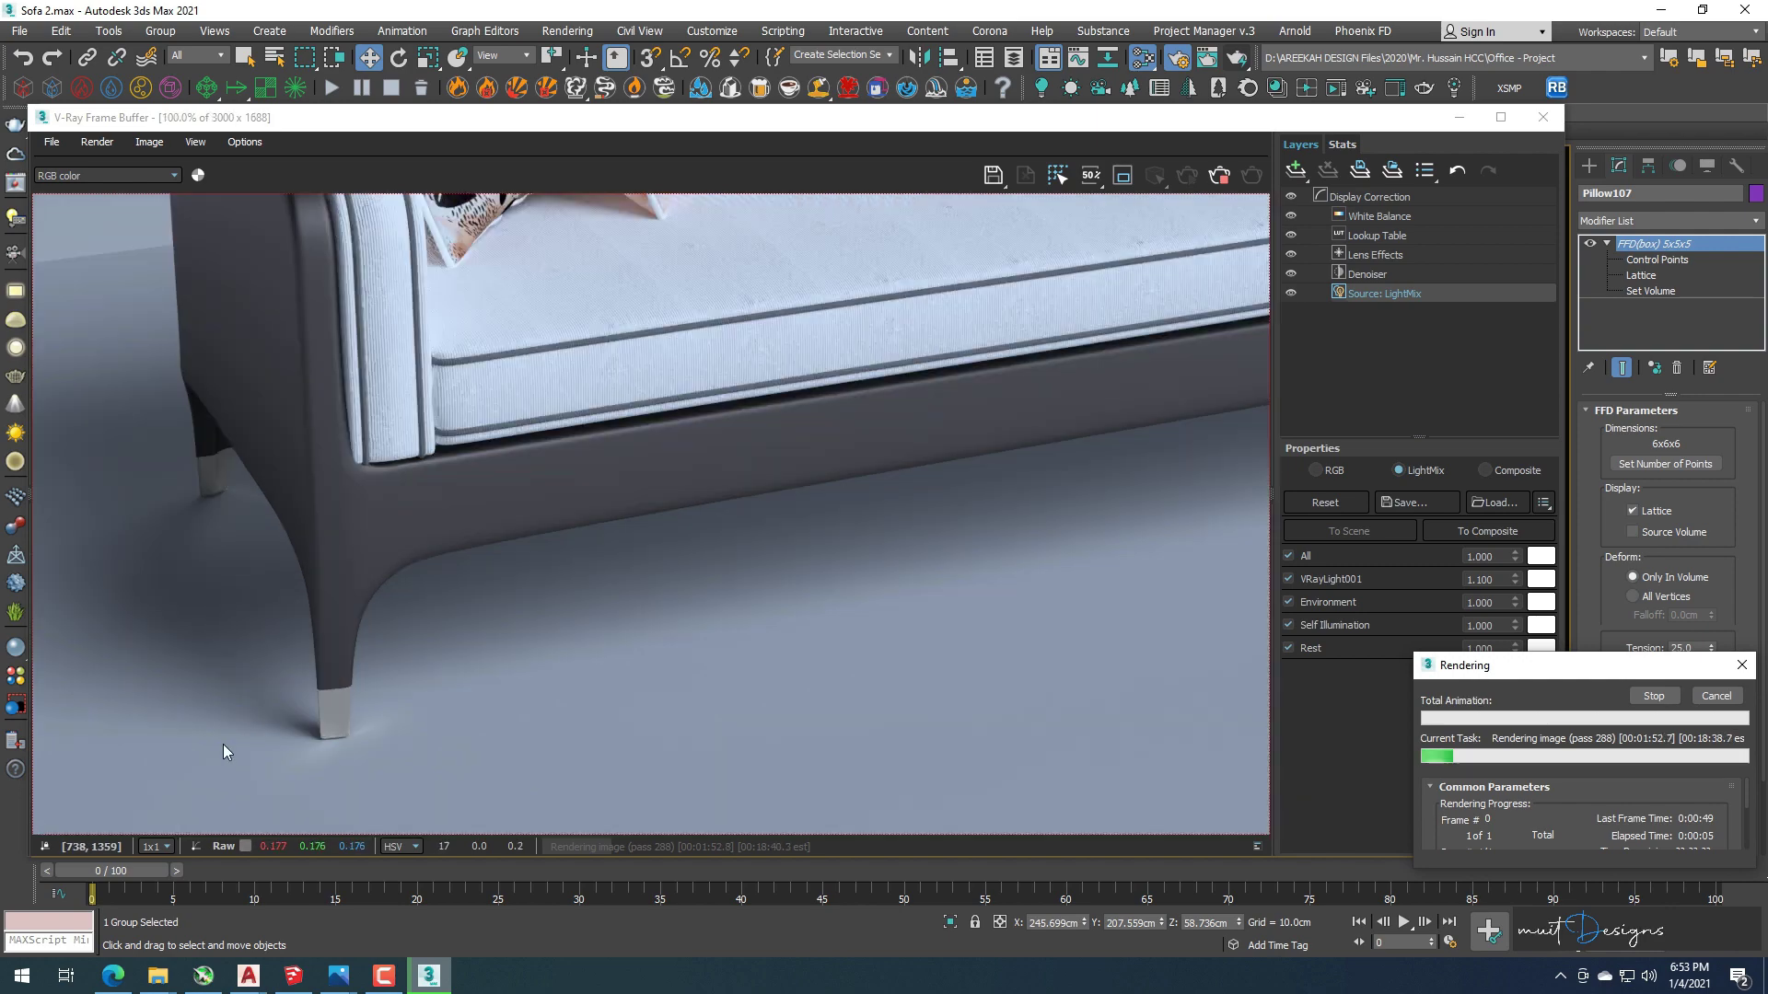
scroll(225, 747, down, 1)
scroll(683, 571, up, 1)
scroll(969, 583, down, 1)
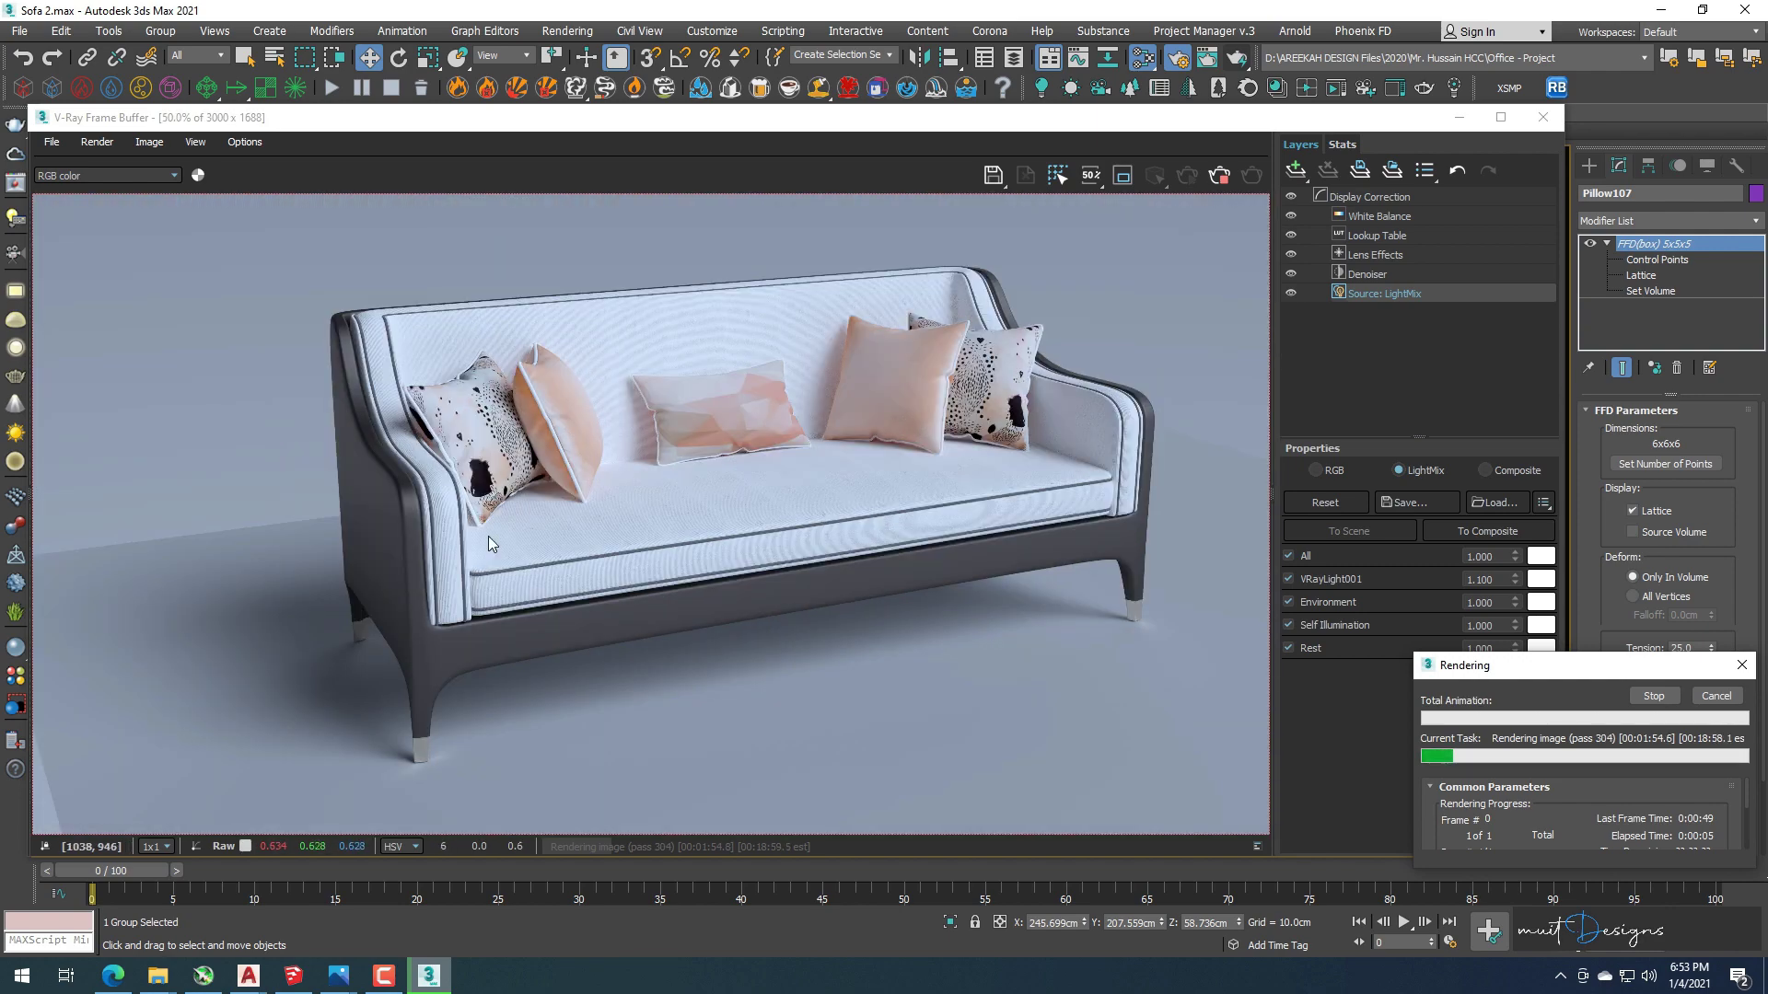
scroll(374, 506, up, 1)
scroll(374, 507, down, 1)
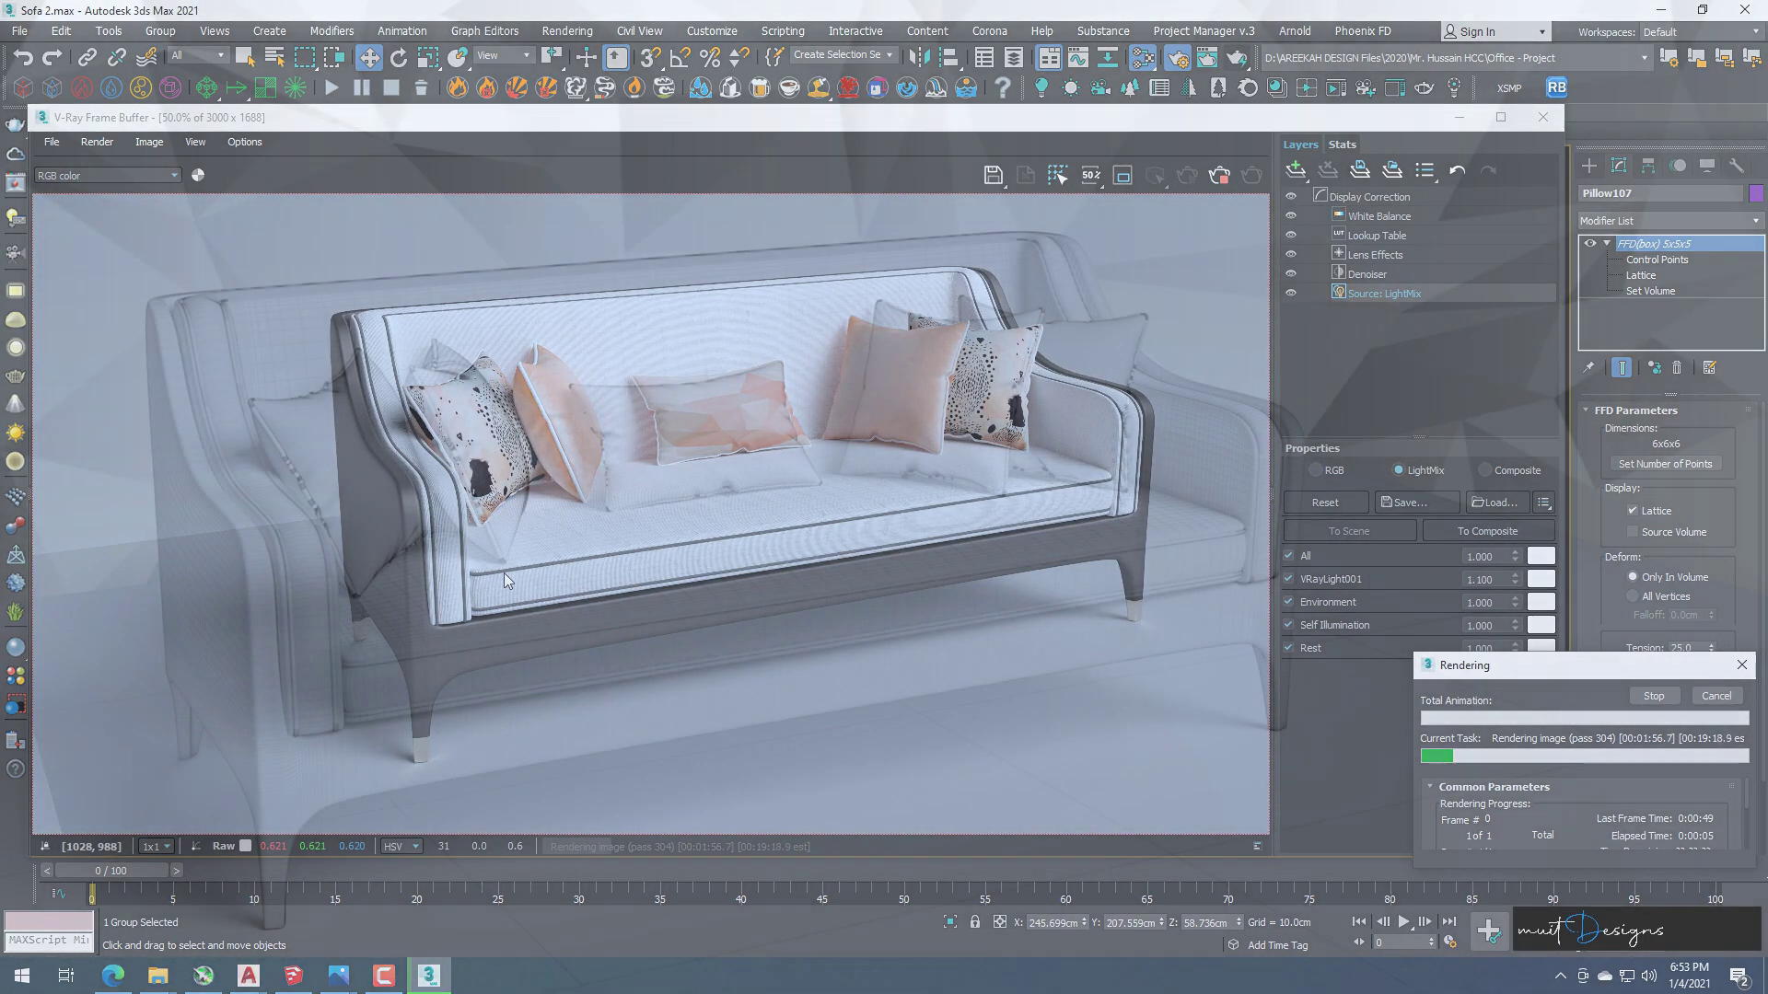